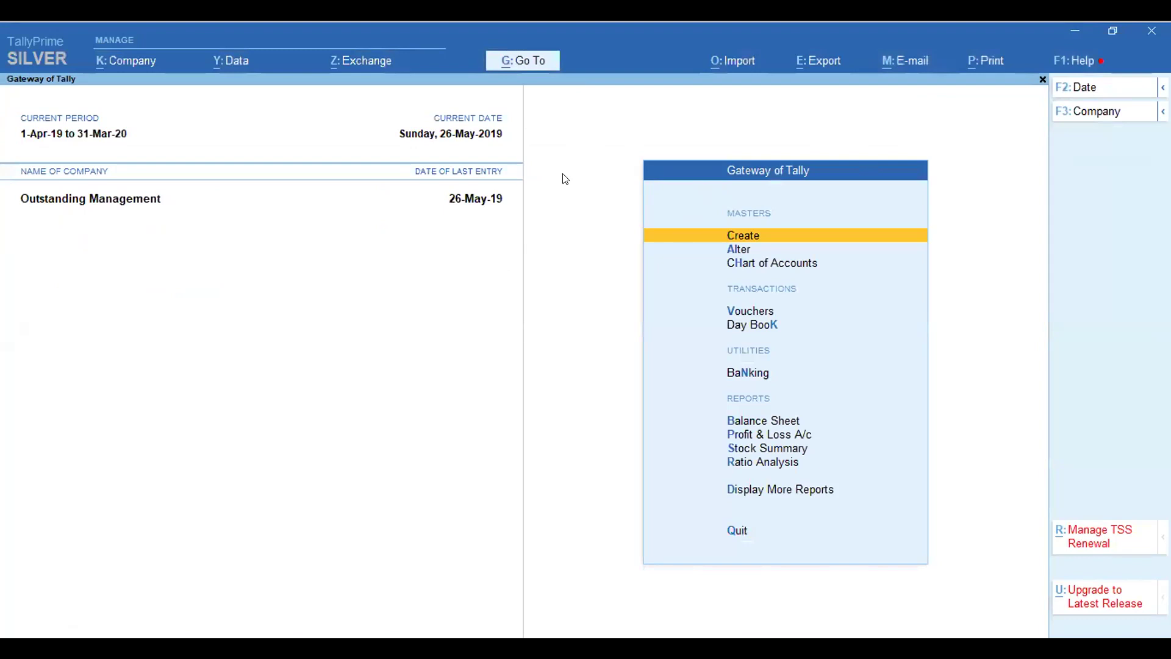
# Open the Bills Receivable report from the Receivables & Payables reports
pyautogui.click(513, 71)
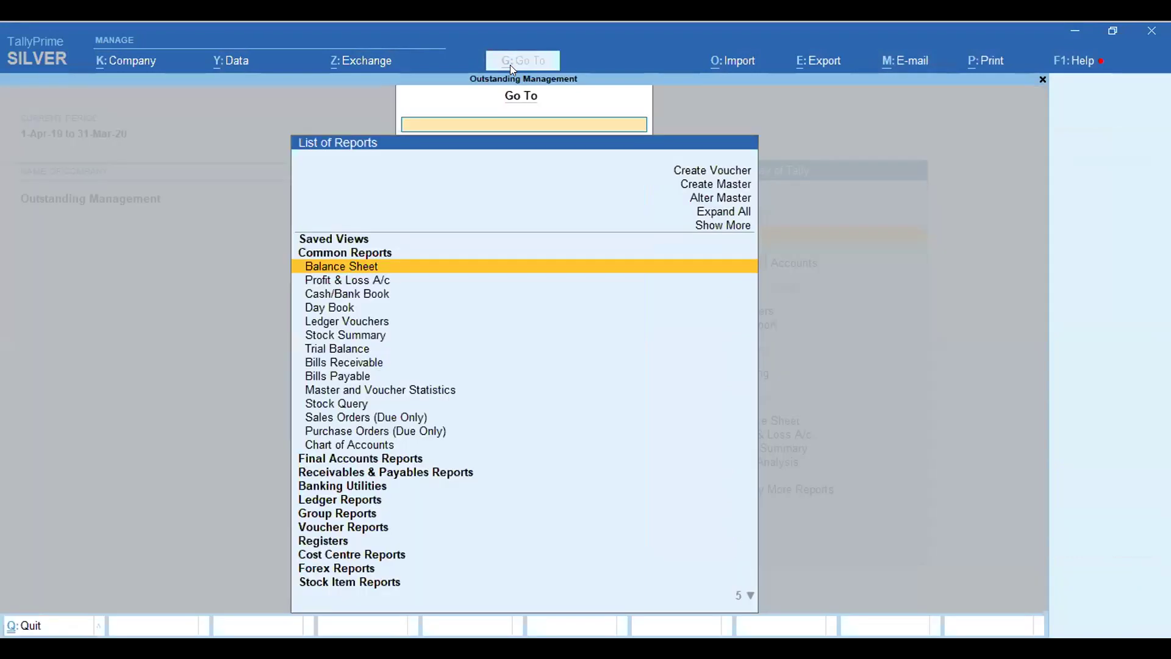
pyautogui.write('Re')
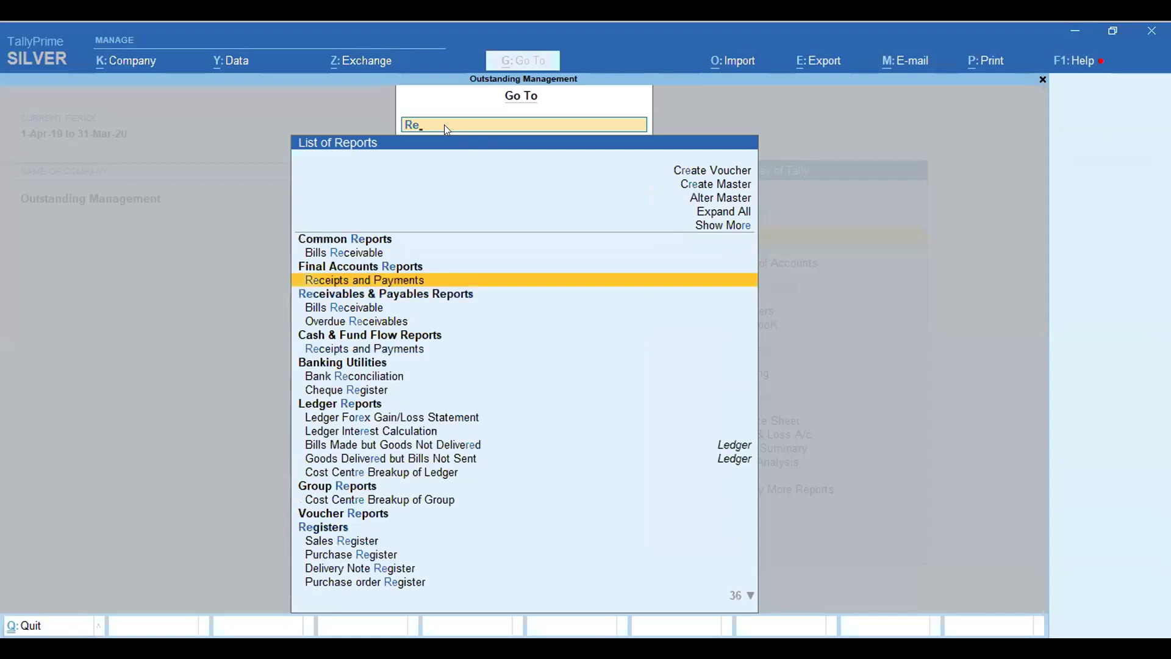
pyautogui.press('Down')
pyautogui.press('Return')
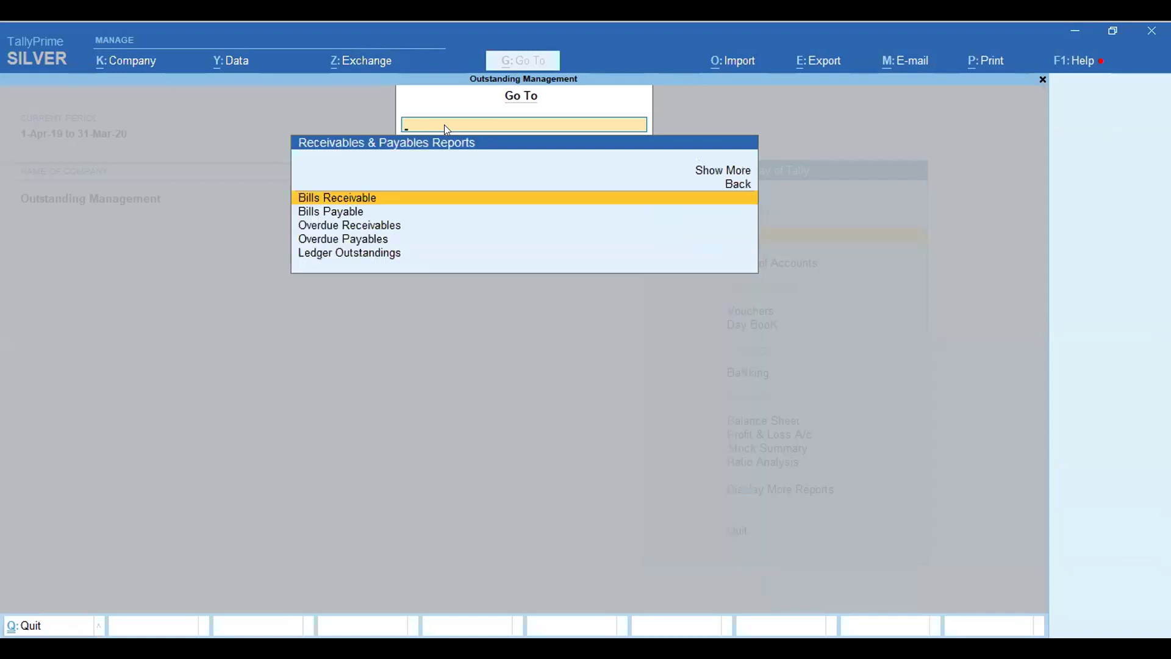
pyautogui.press('Return')
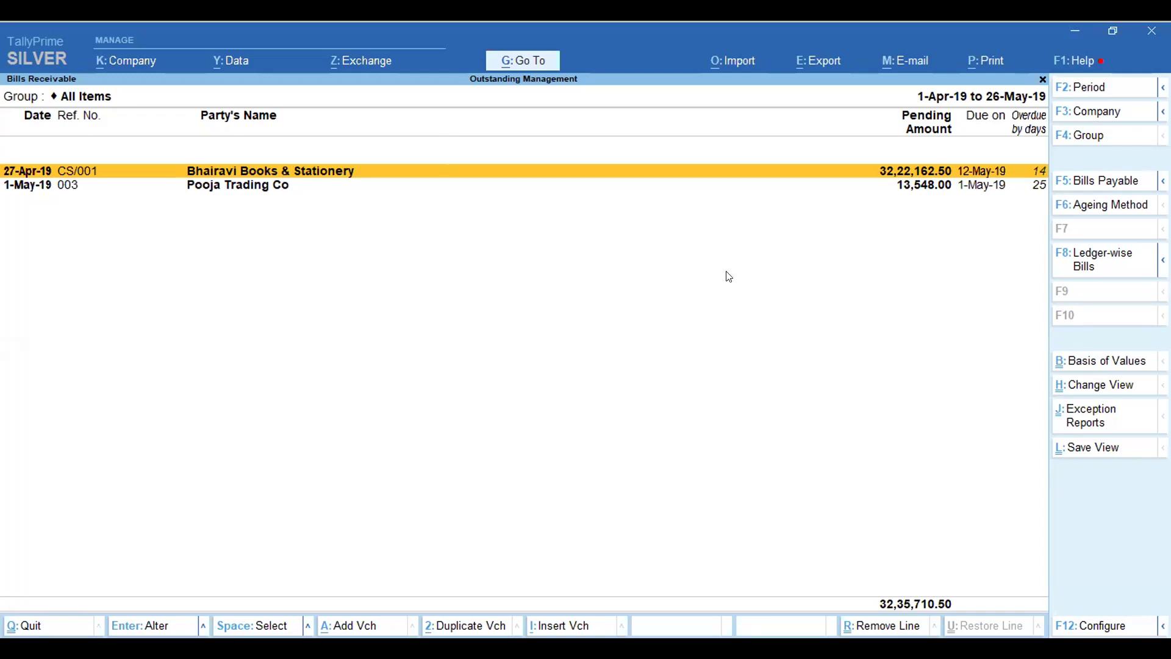
# Expand the Bhairavi Books & Stationery and Pooja Trading Co receivable bills to show their transaction details
pyautogui.hotkey('shift', 'Return')
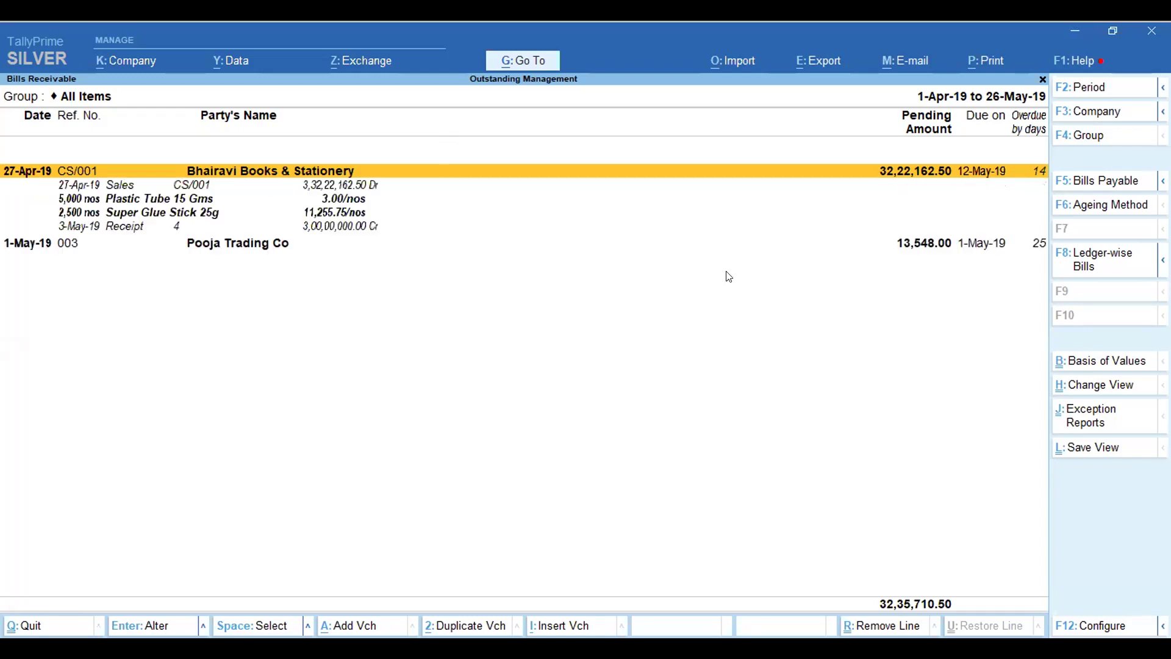
pyautogui.press('Down')
pyautogui.press('Down')
pyautogui.press('Down')
pyautogui.press('Down')
pyautogui.press('Down')
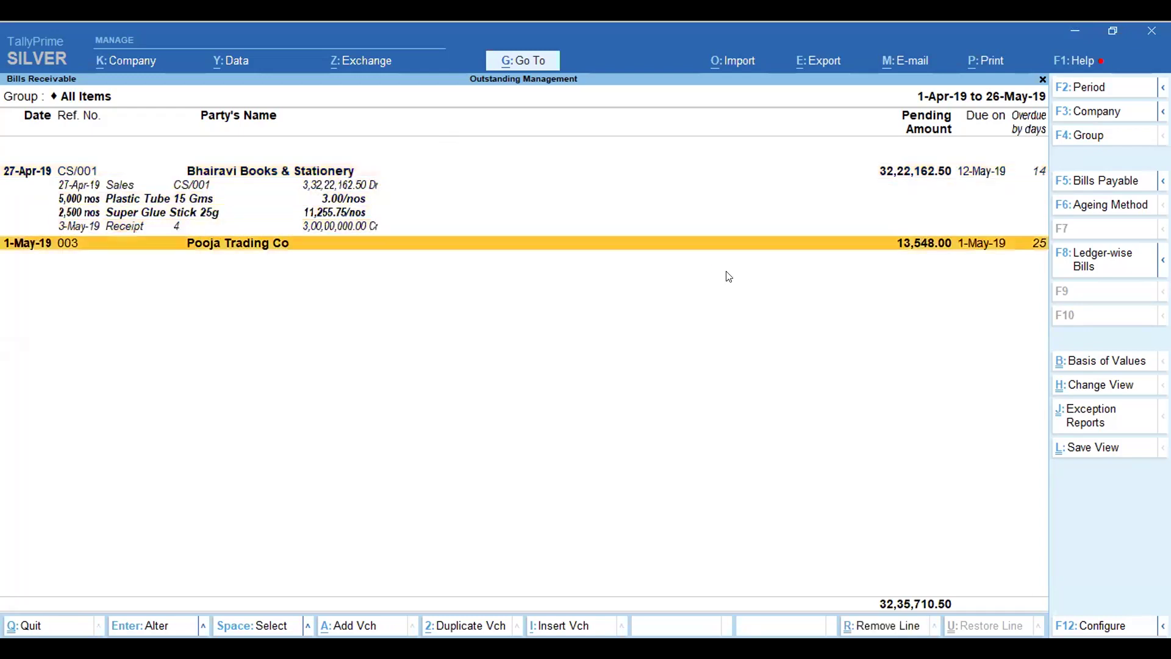
pyautogui.hotkey('shift', 'Return')
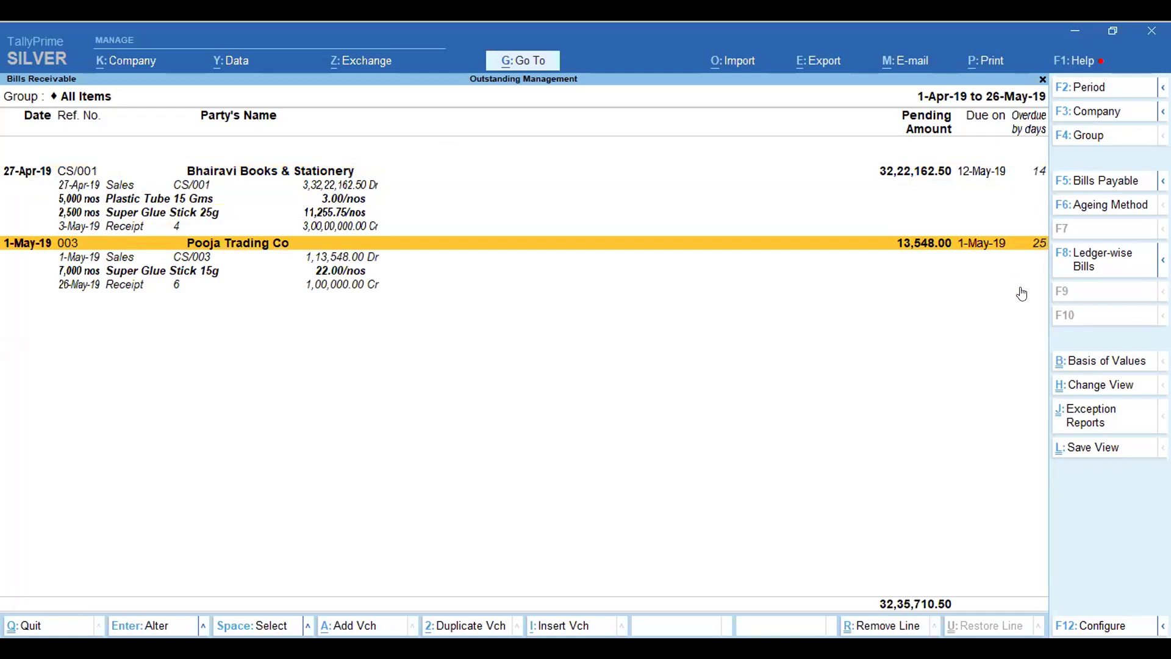
# Switch to the Bills Payable report and expand the transaction details of the Euronics Endustries bill
pyautogui.click(1093, 182)
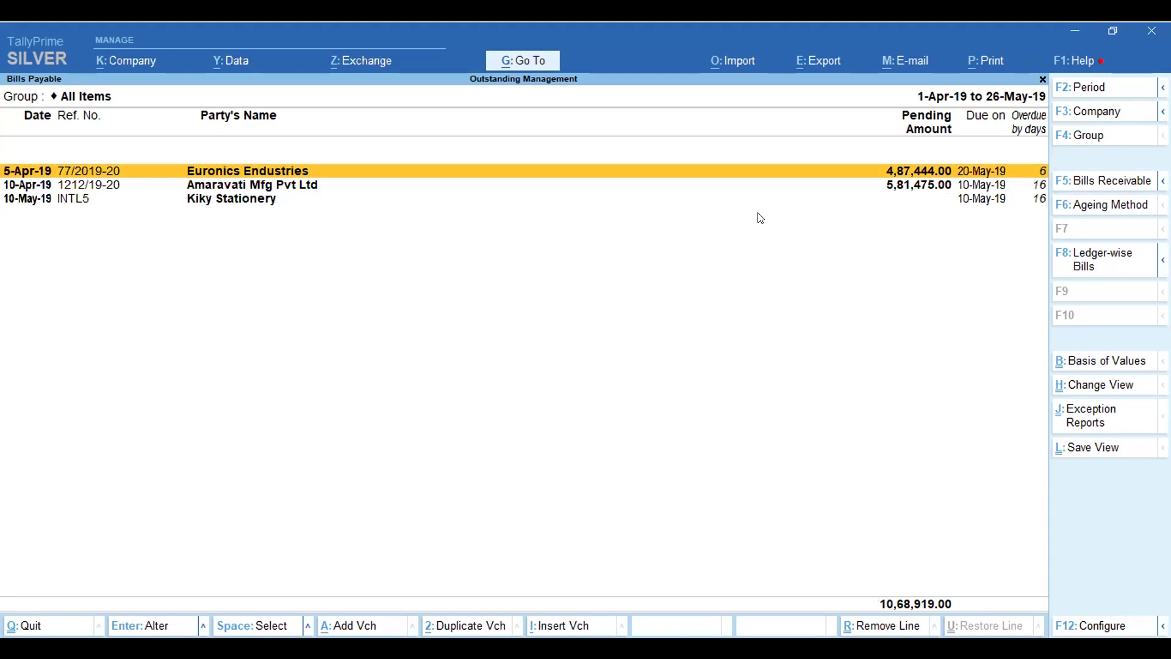
pyautogui.hotkey('shift', 'Return')
pyautogui.press('Down')
pyautogui.press('Down')
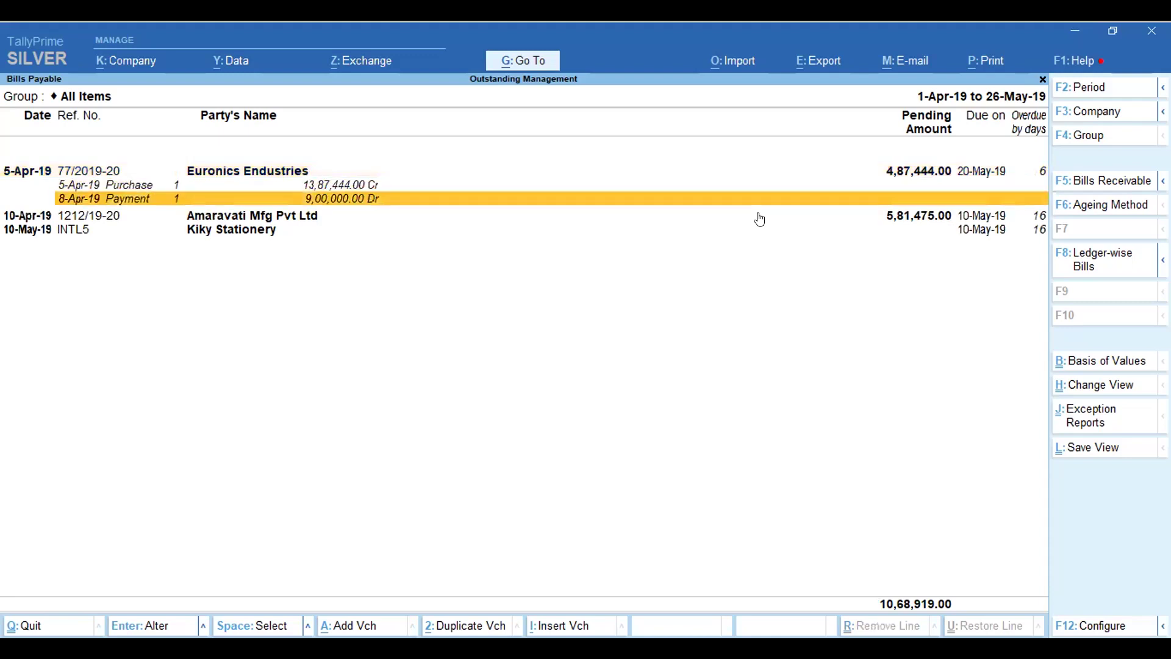
# Expand the Amaravati Mfg Pvt Ltd payable bill to show its transactions and items
pyautogui.press('Down')
pyautogui.press('Down')
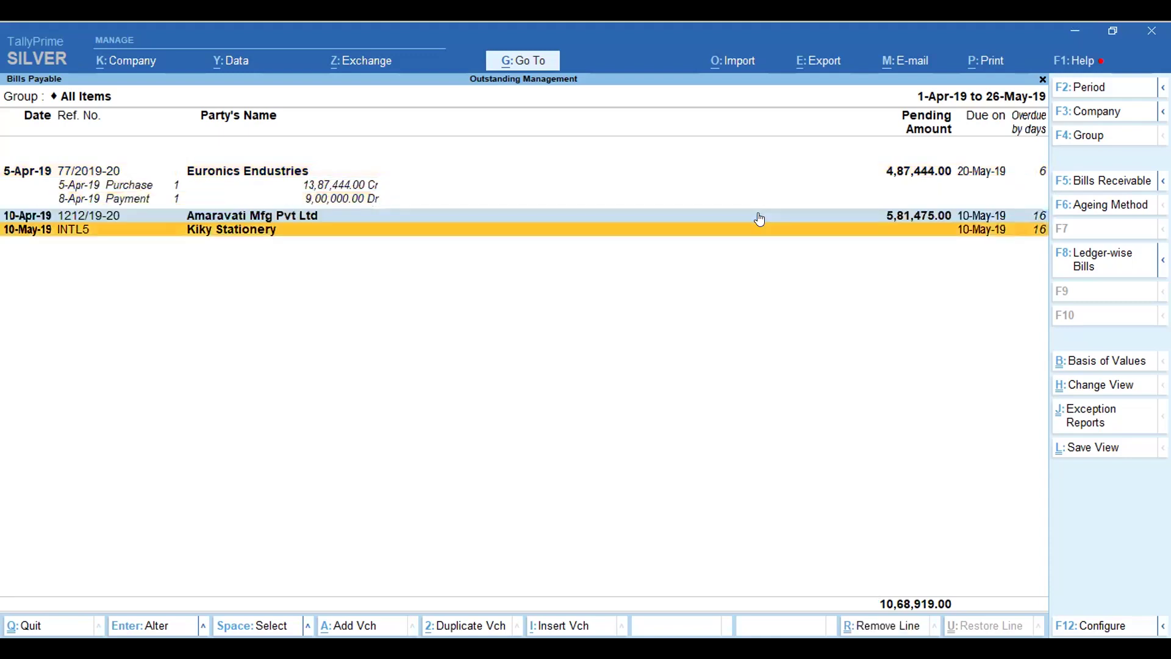
pyautogui.click(749, 219)
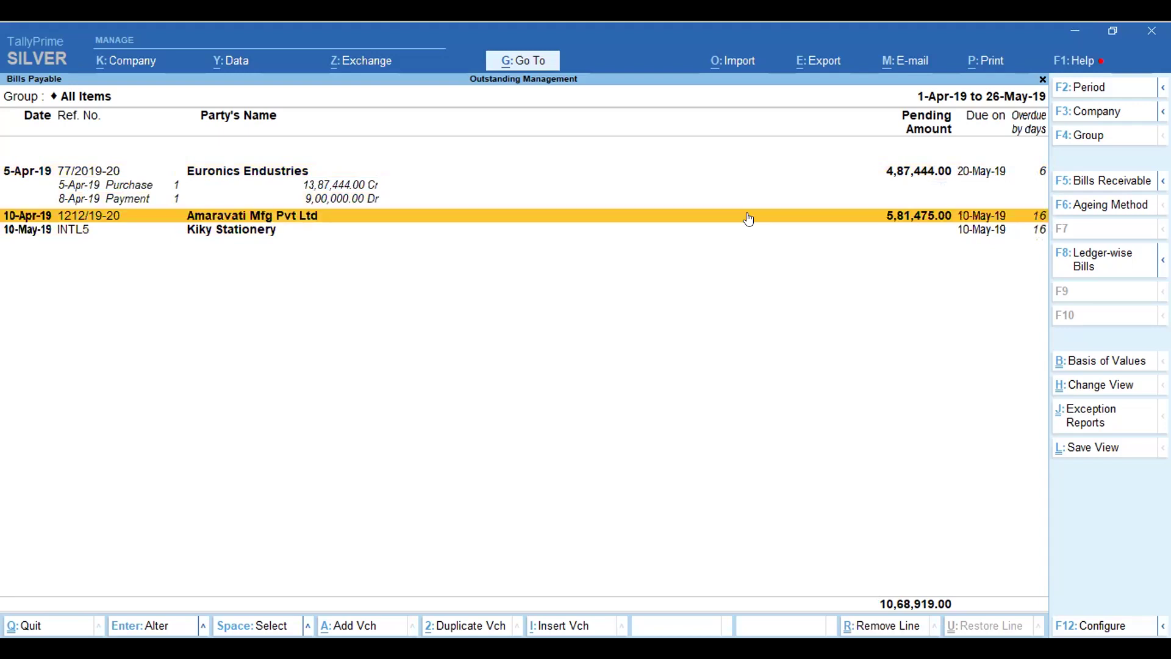
pyautogui.click(749, 219)
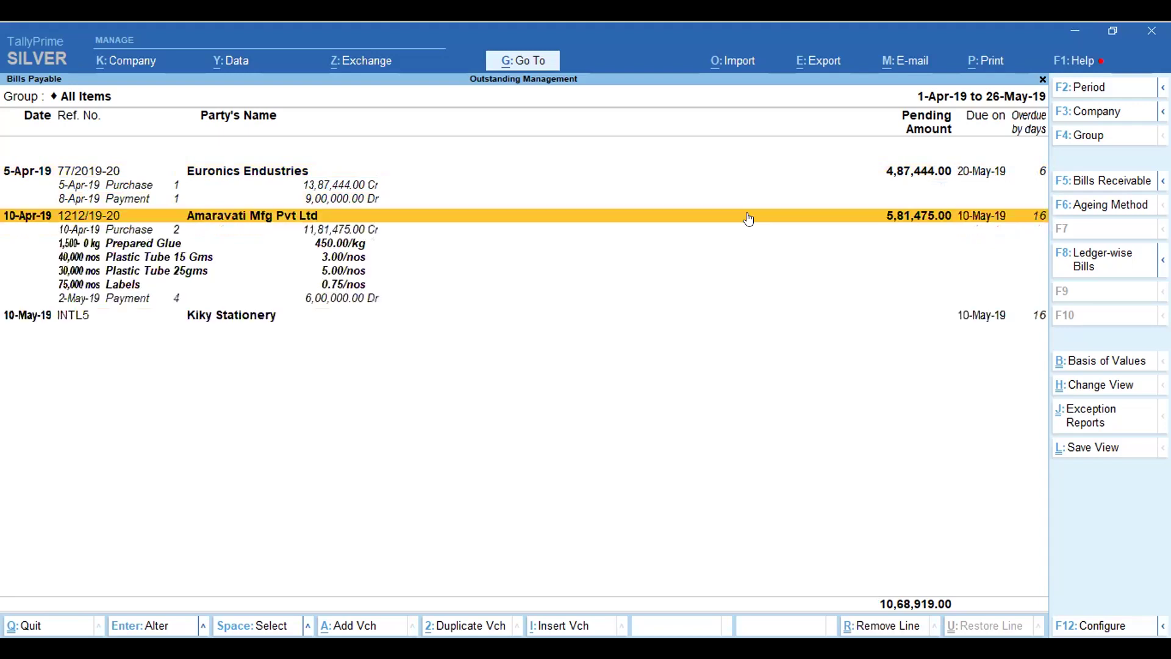
# Expand the Kiky Stationery bill to show its transaction details, and close the report
pyautogui.press('Down')
pyautogui.press('Down')
pyautogui.press('Down')
pyautogui.press('Down')
pyautogui.press('Down')
pyautogui.press('Down')
pyautogui.press('Down')
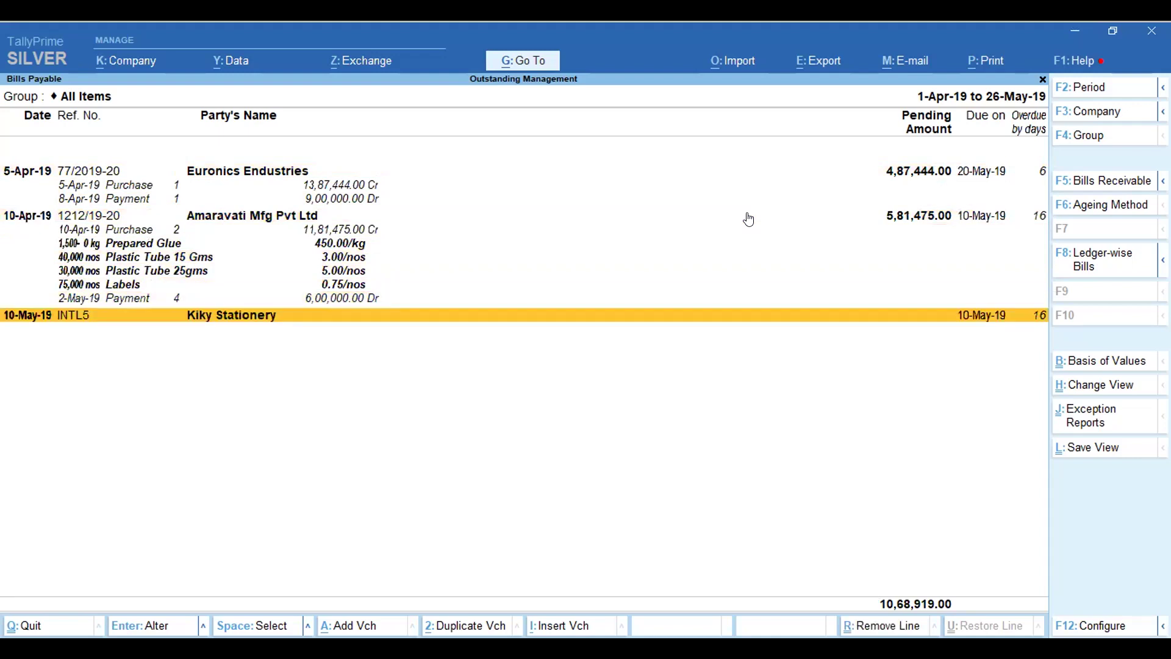
pyautogui.hotkey('shift', 'Return')
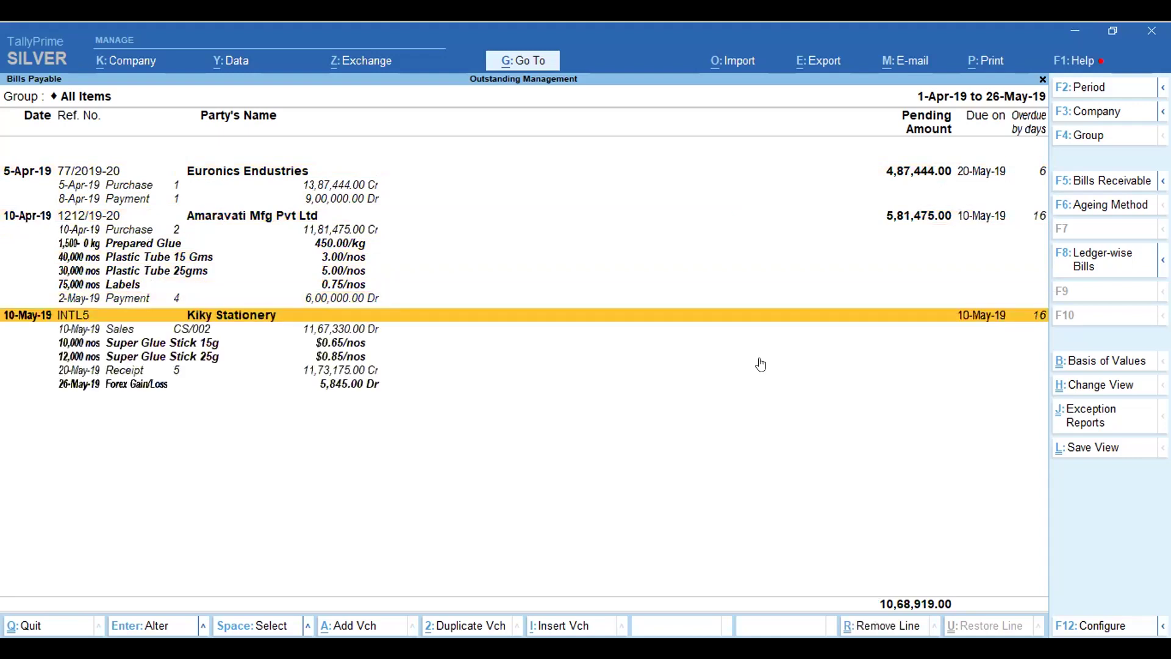
pyautogui.press('Escape')
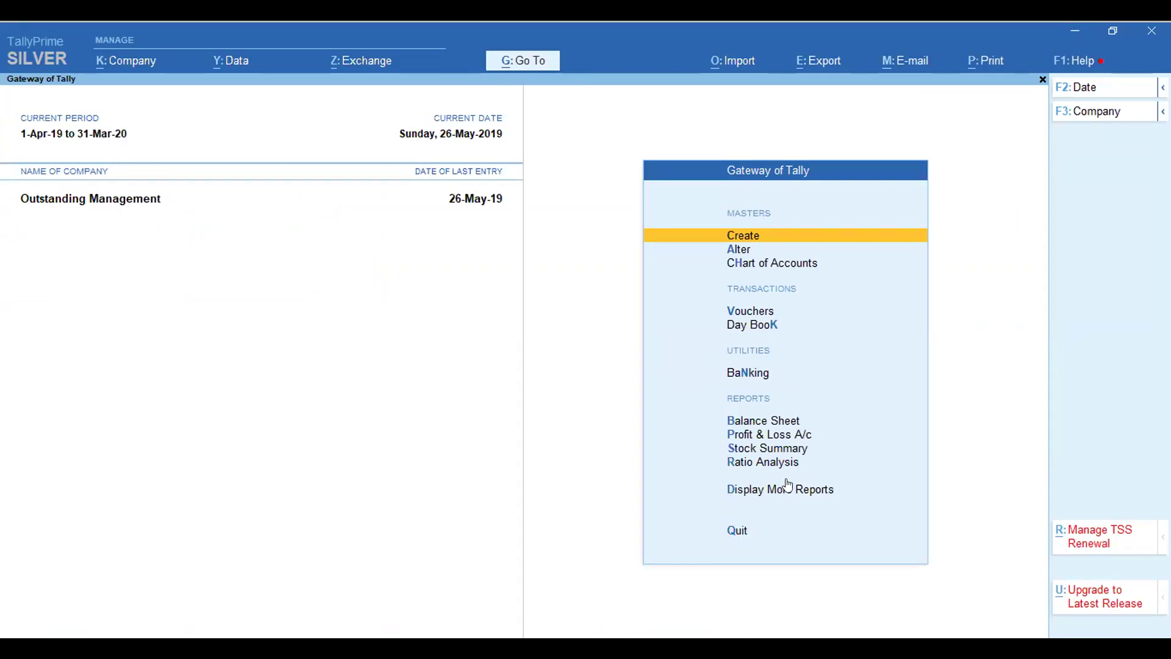
# Open the ledger outstandings report for Bhairavi Books & Stationery from the Statements of Accounts and show it in detailed form
pyautogui.click(761, 496)
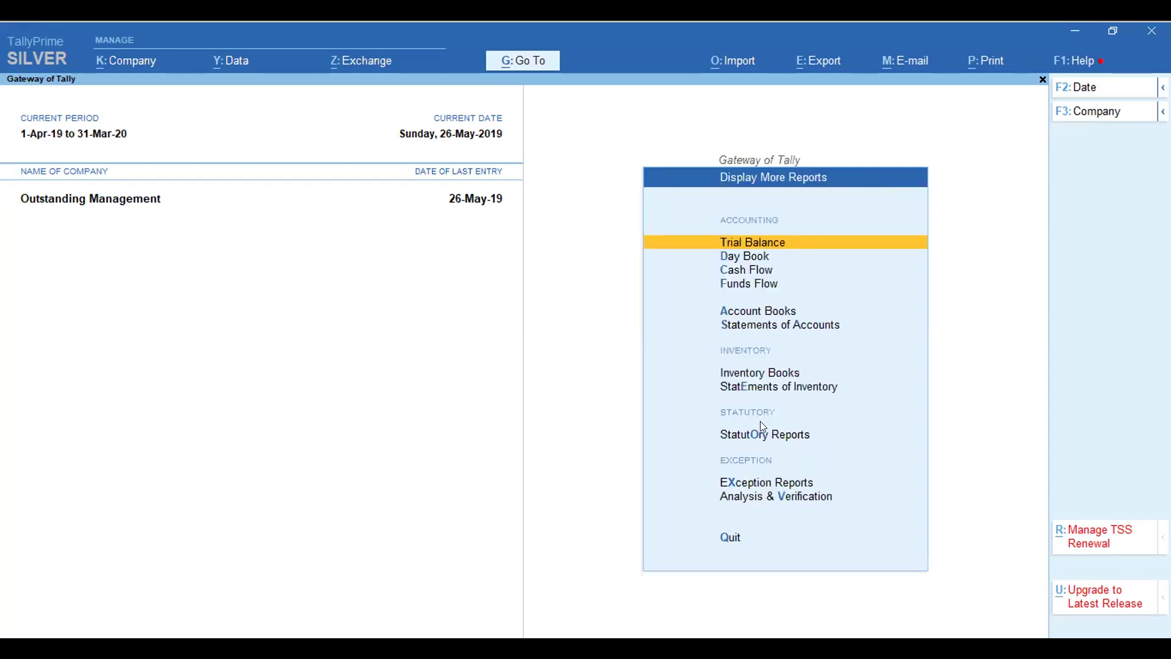
pyautogui.click(736, 328)
pyautogui.press('Return')
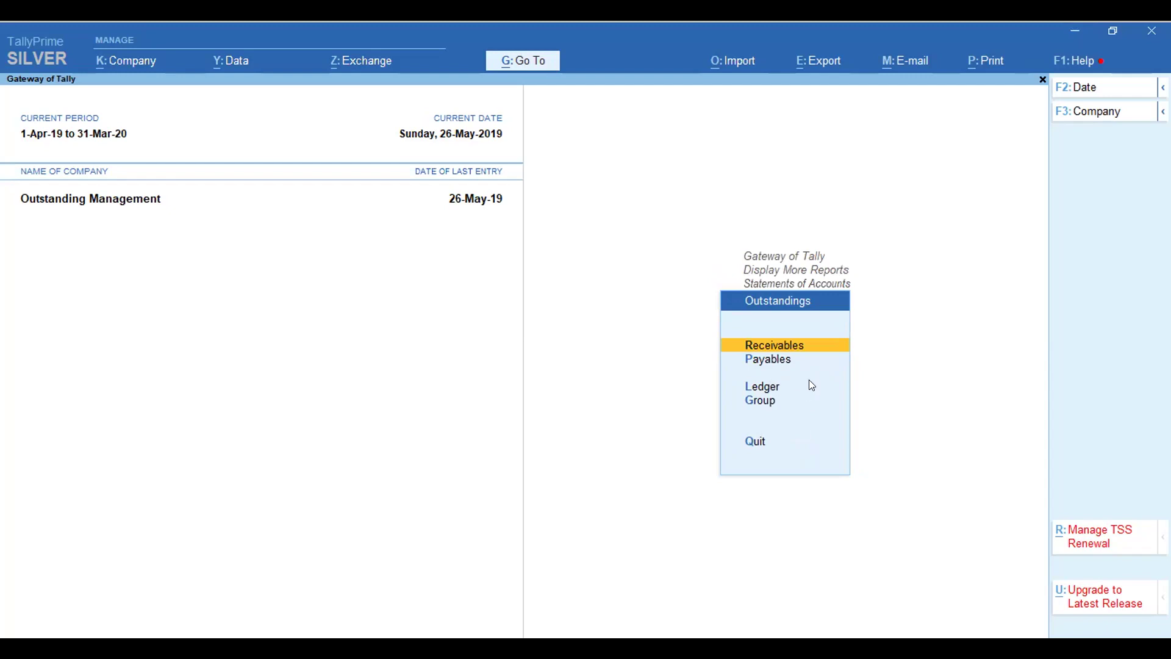
pyautogui.click(765, 387)
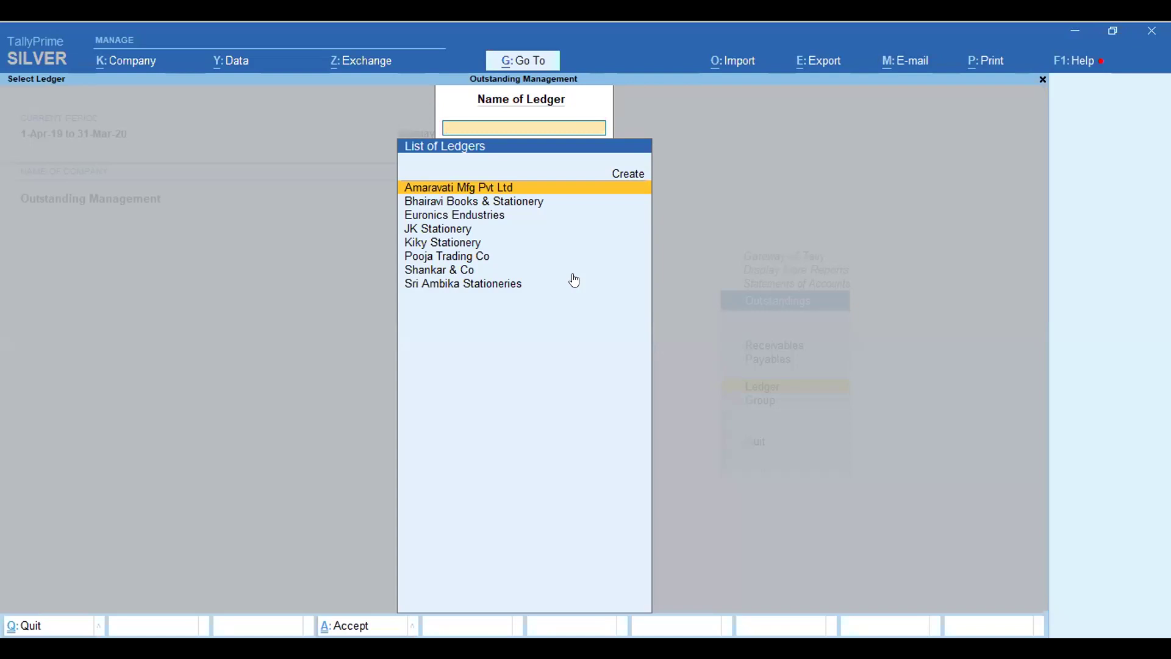
pyautogui.press('Down')
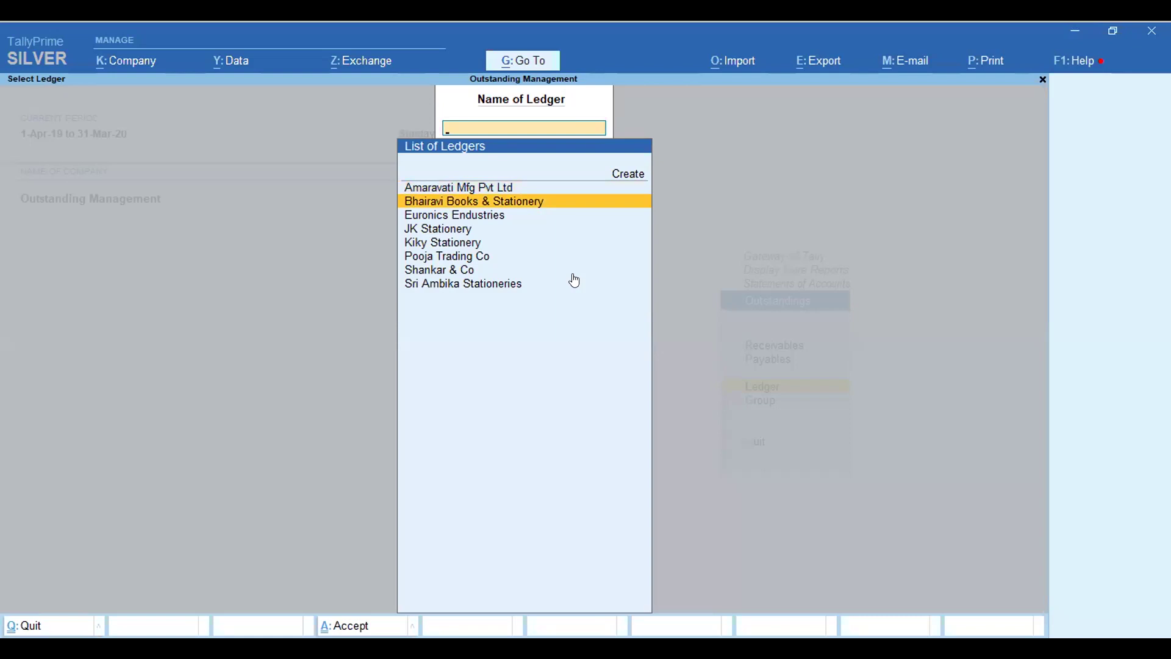
pyautogui.press('Return')
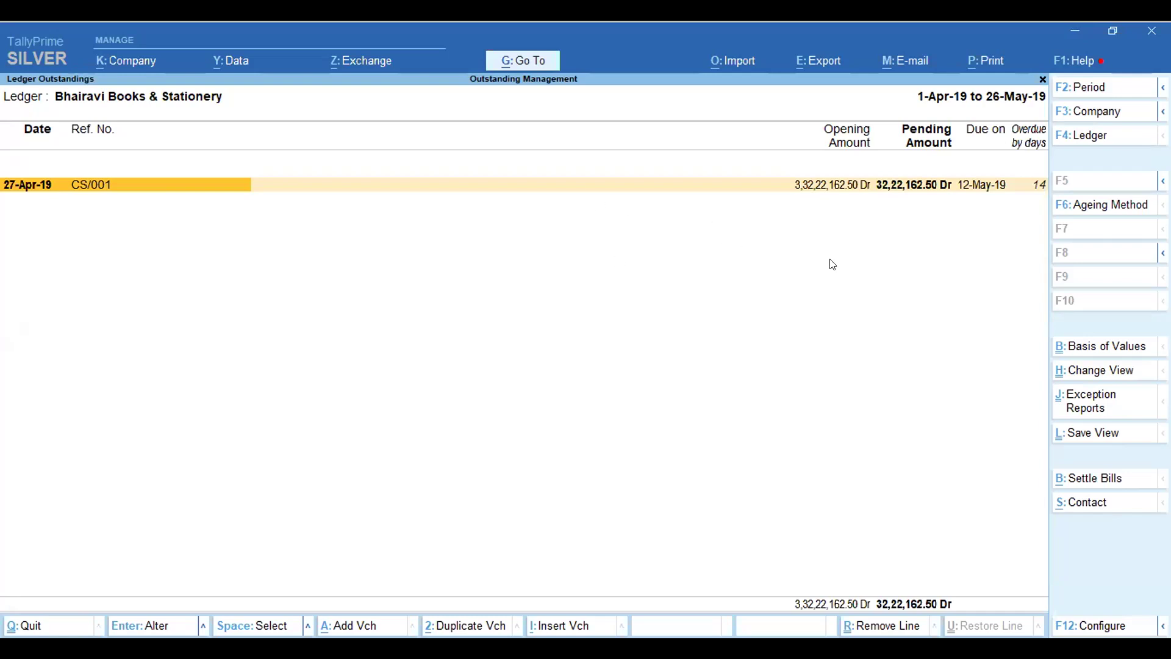
pyautogui.hotkey('alt', 'F1')
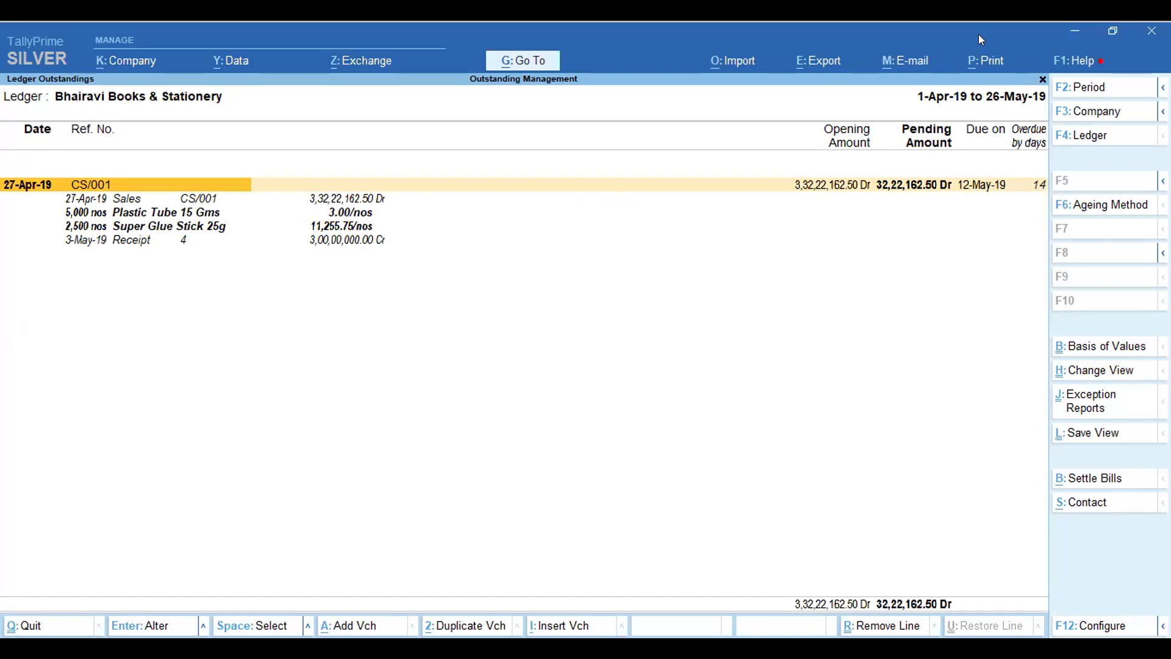
# Preview the printout of the current ledger outstandings report at enlarged size, and close the preview
pyautogui.click(983, 69)
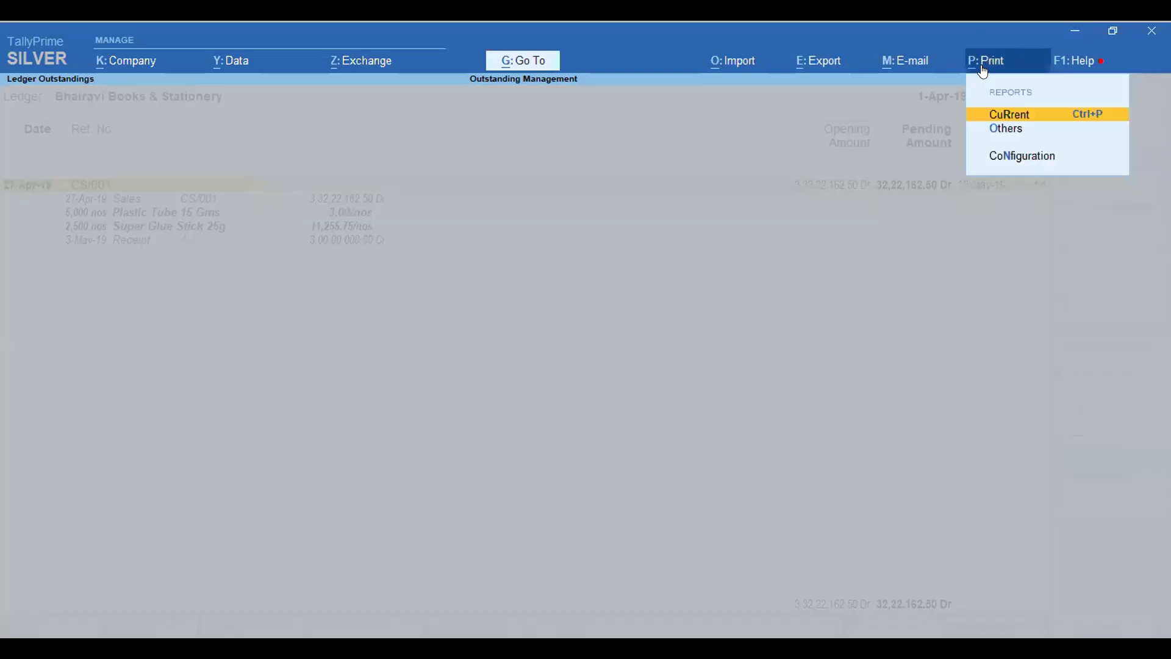
pyautogui.press('Return')
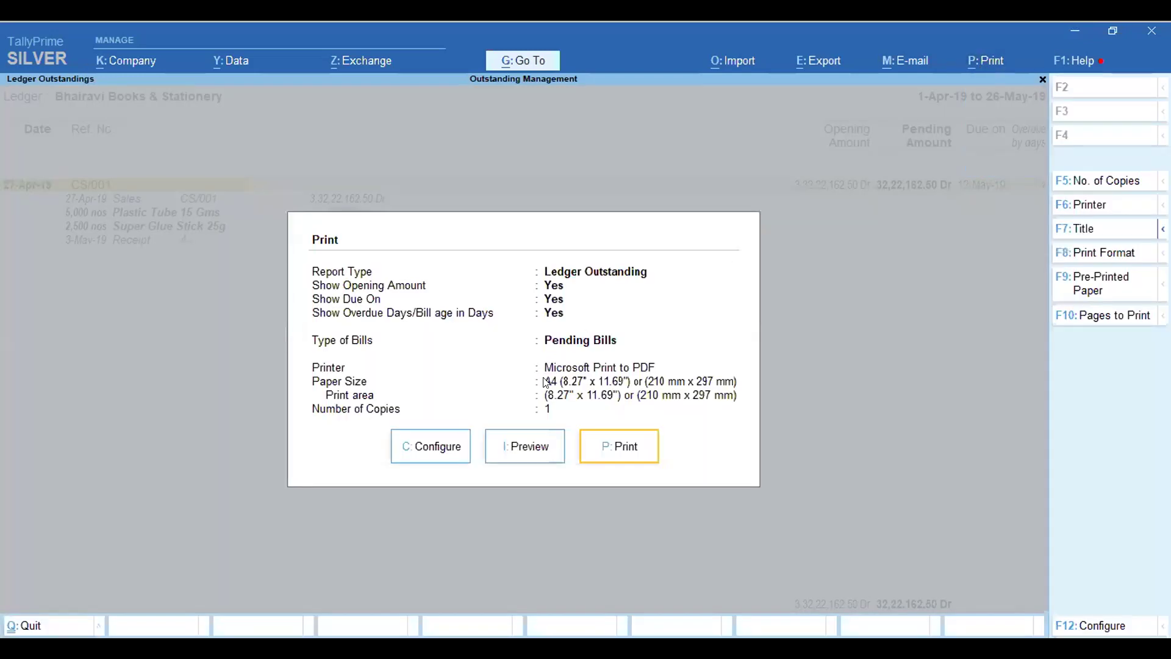
pyautogui.click(519, 450)
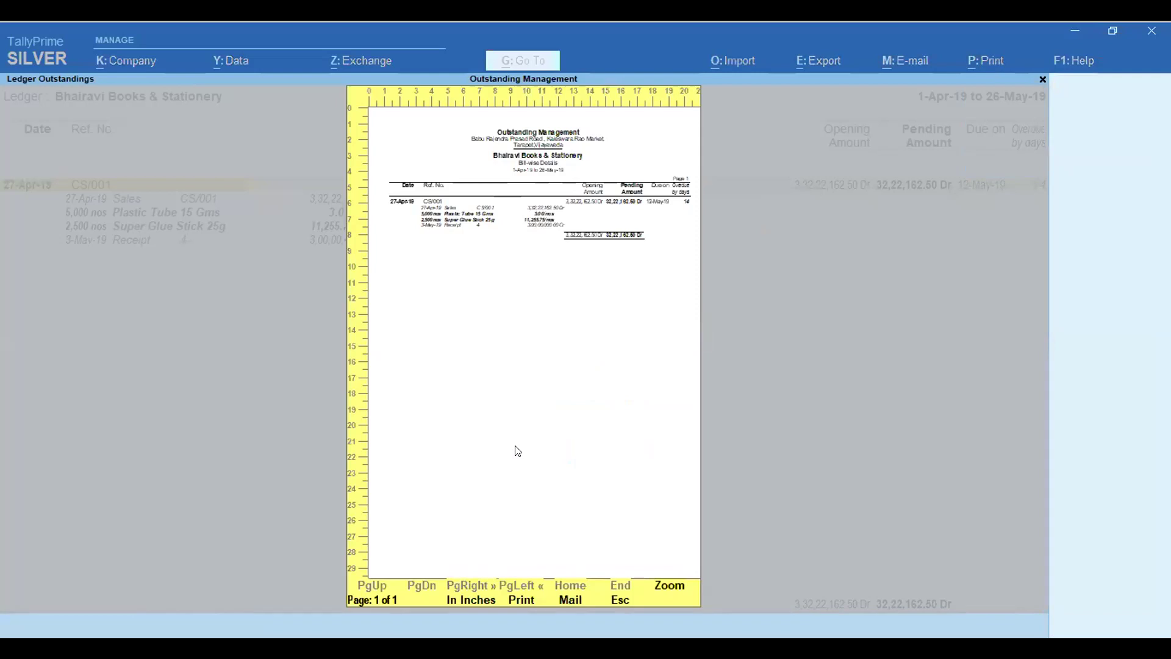
pyautogui.click(653, 587)
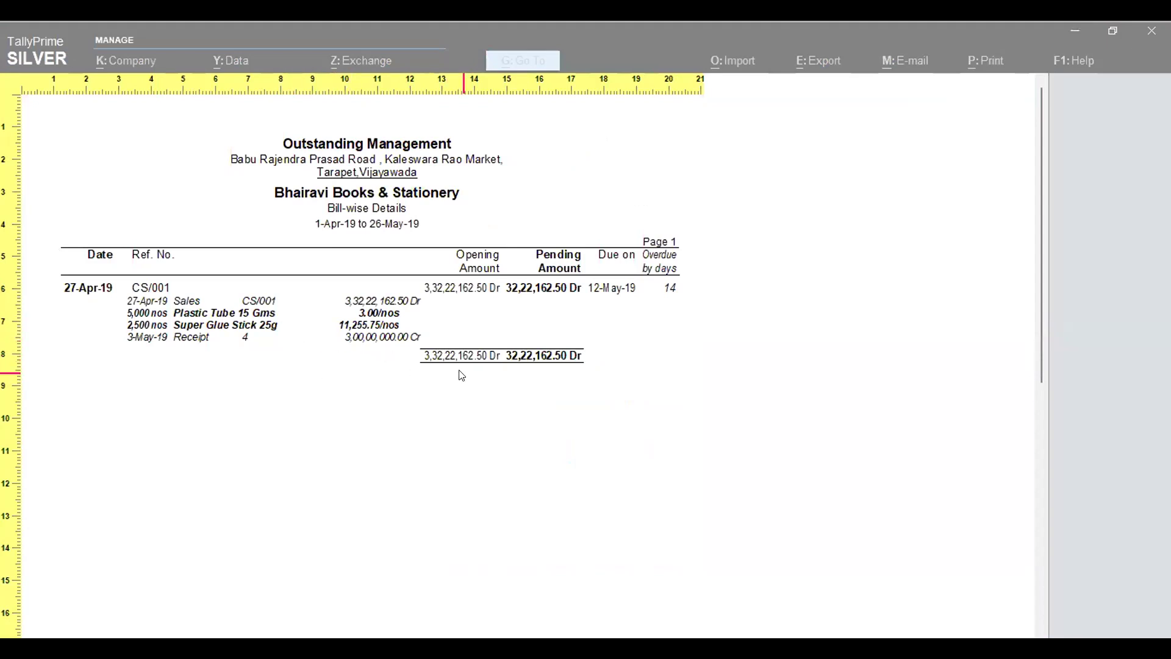
pyautogui.click(504, 383)
pyautogui.press('Escape')
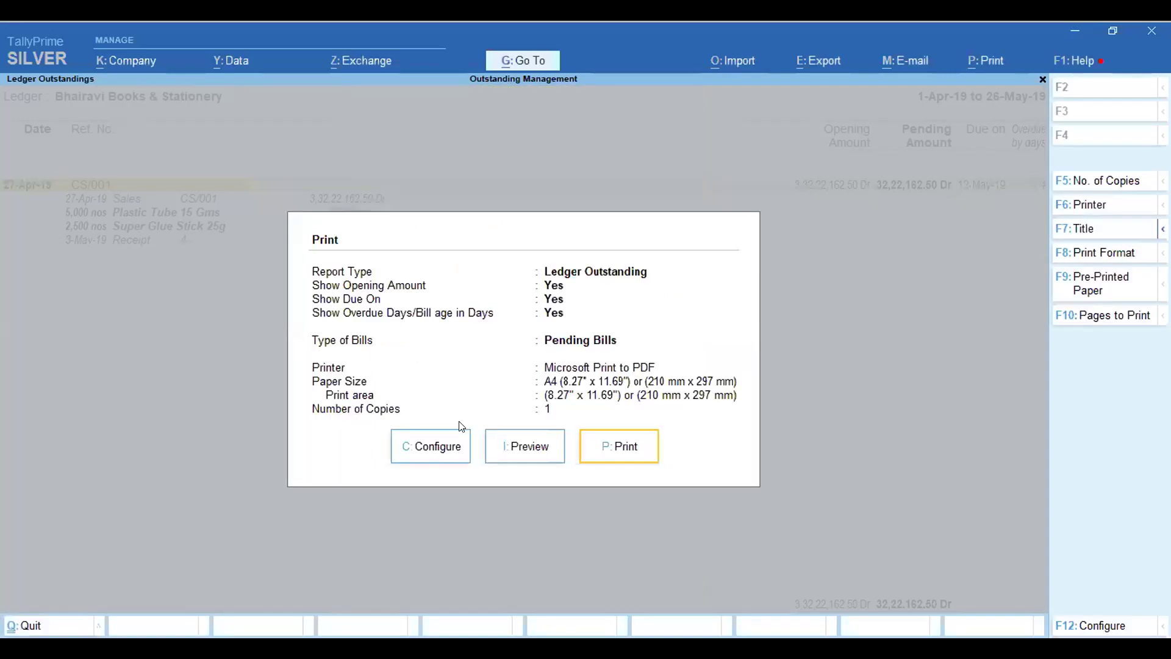
# Set the print report type to Reminder Letter and accept the ageing periods 0 to 30, 30 to 120 and from 120 days
pyautogui.click(432, 445)
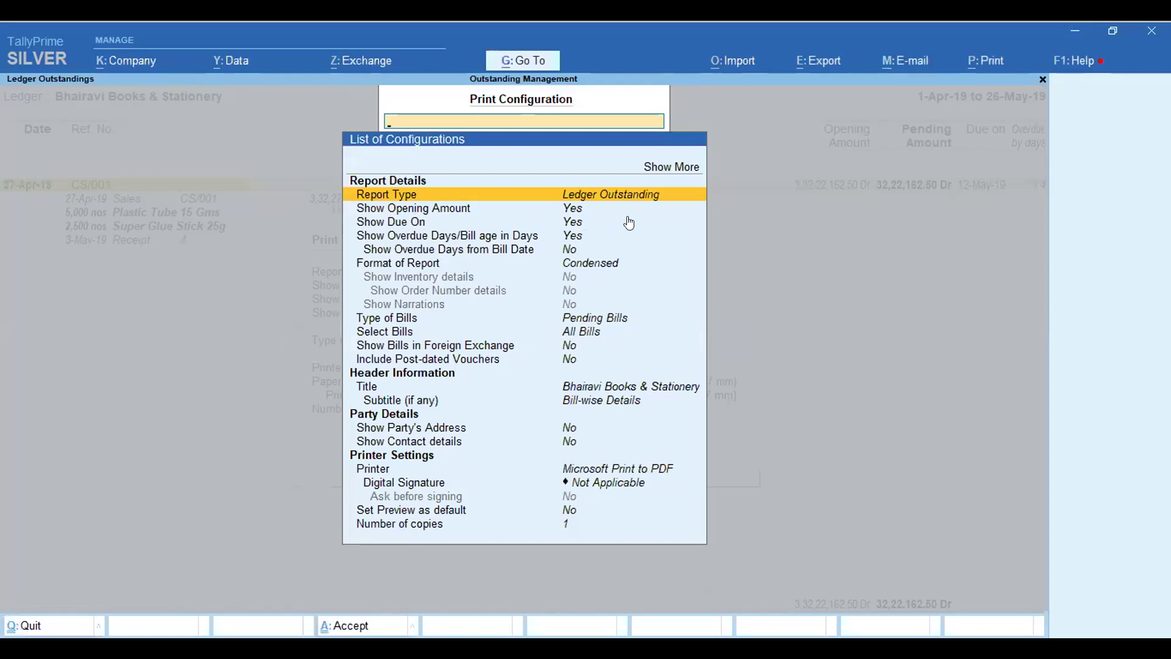
pyautogui.press('Return')
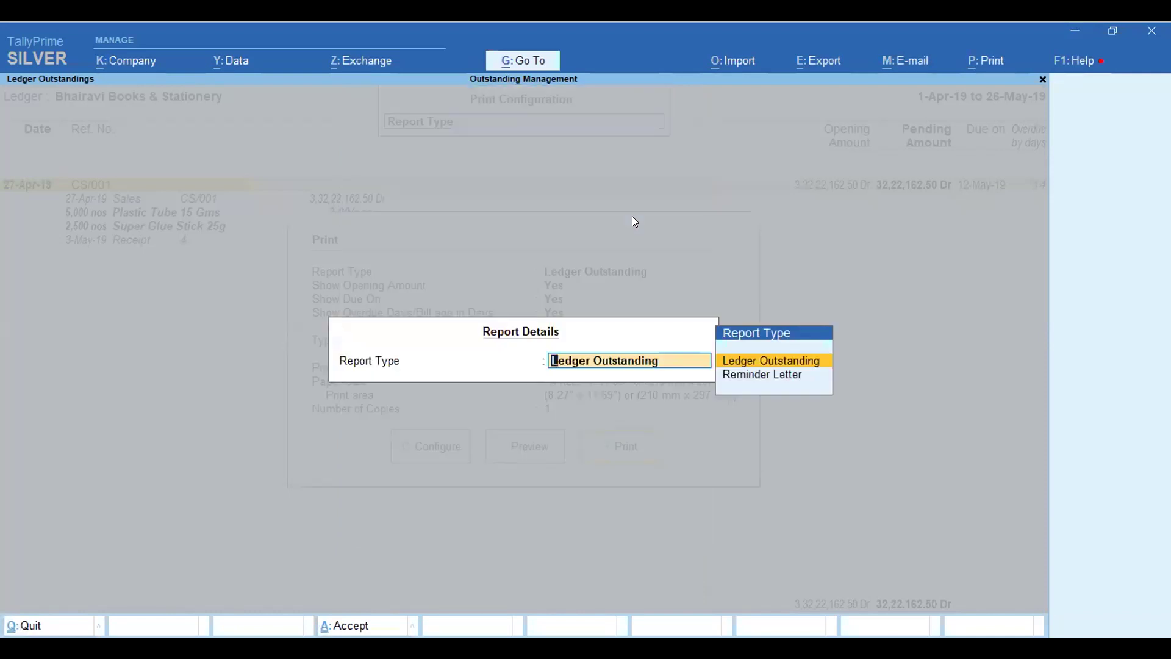
pyautogui.press('Down')
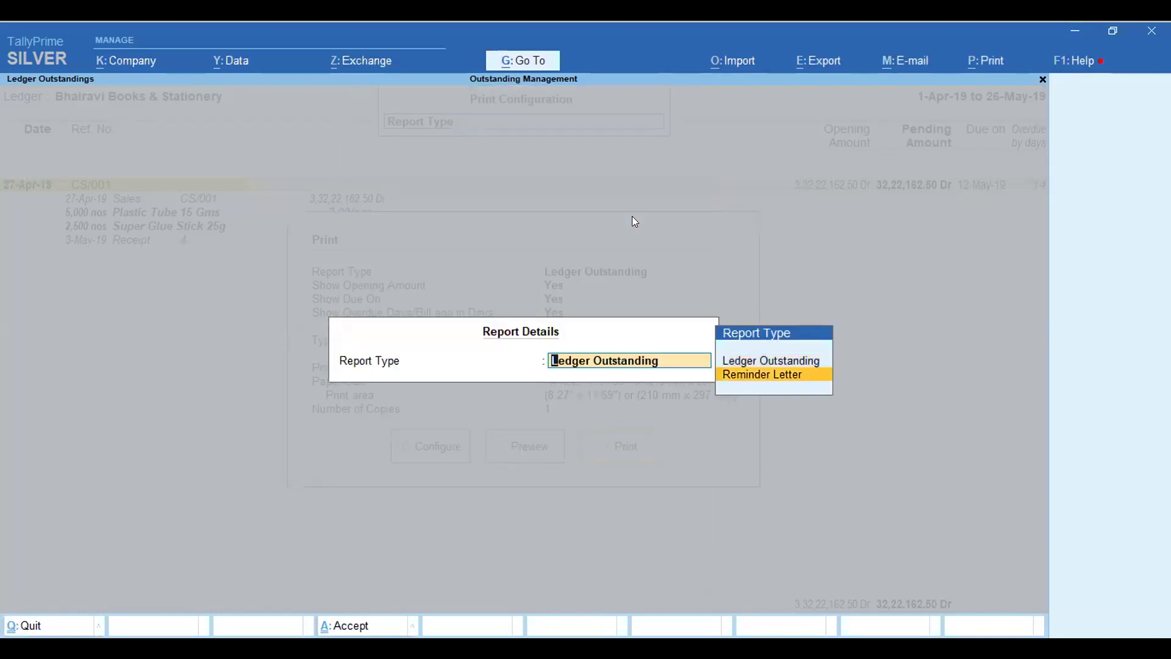
pyautogui.press('Return')
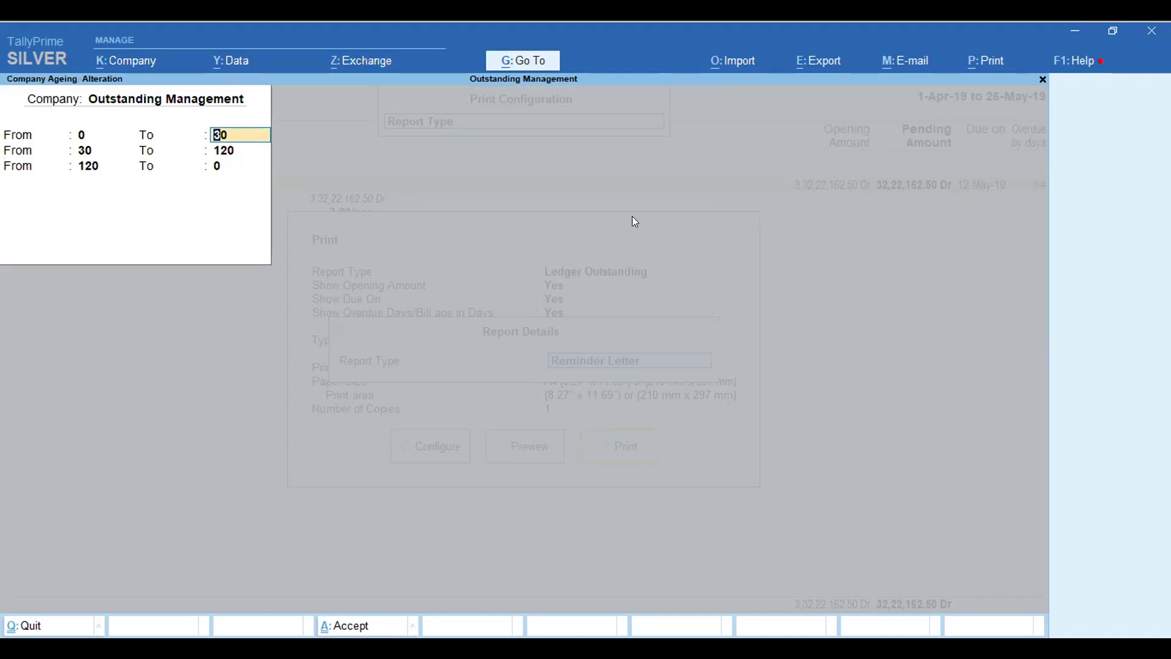
pyautogui.press('Return')
pyautogui.press('Return')
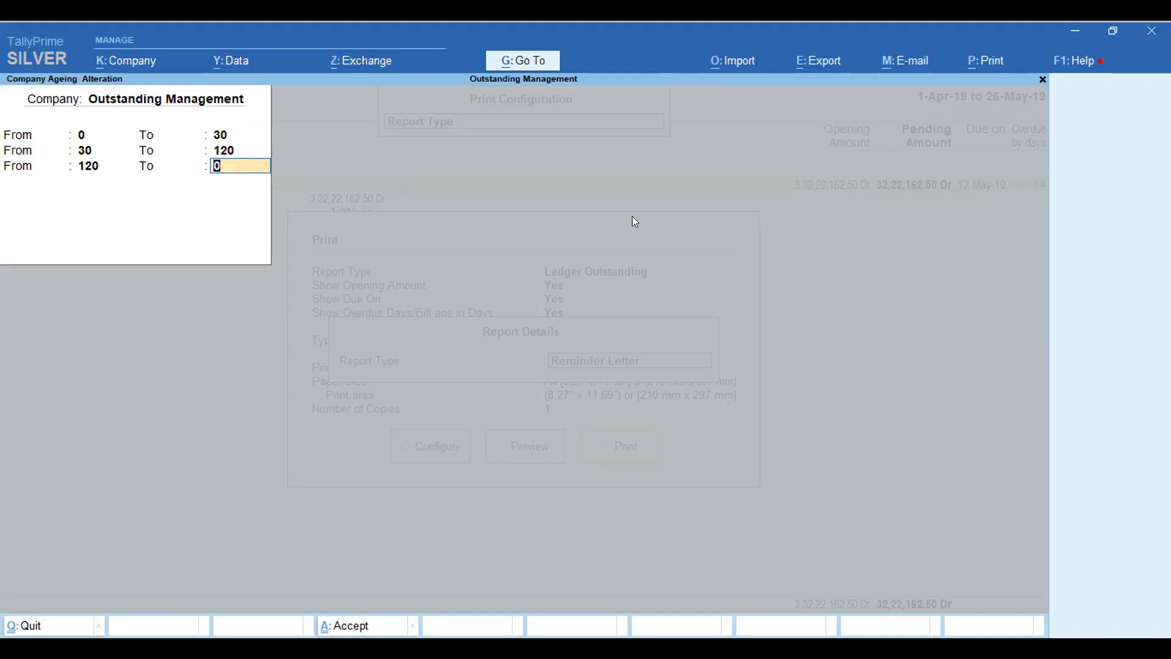
pyautogui.press('Return')
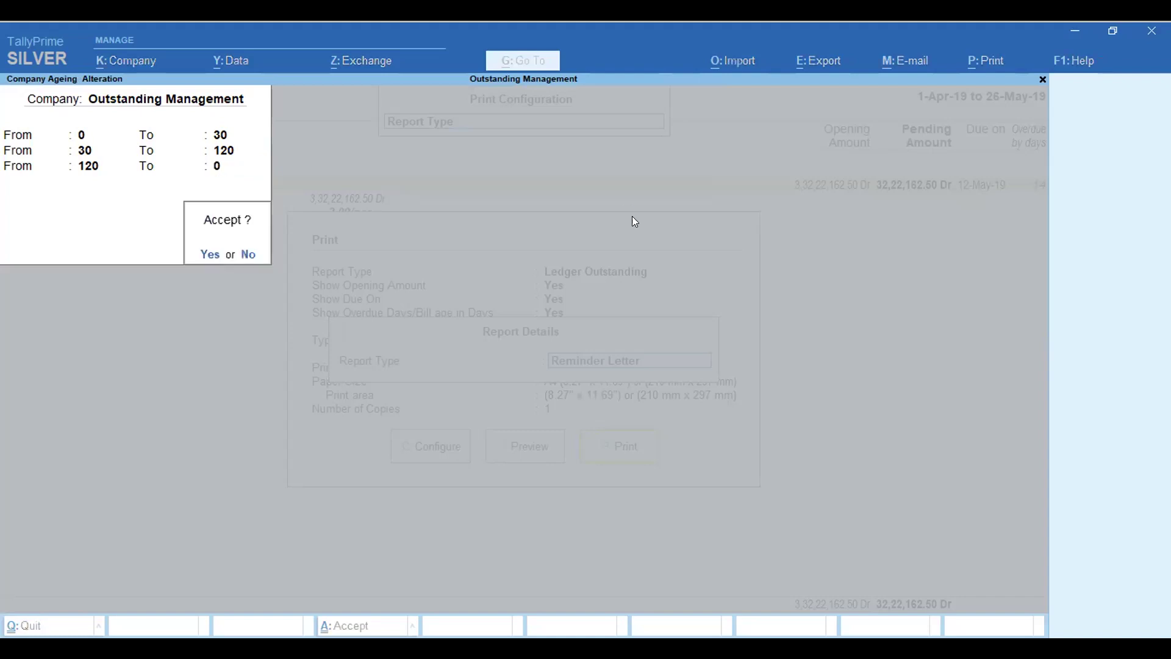
pyautogui.press('Return')
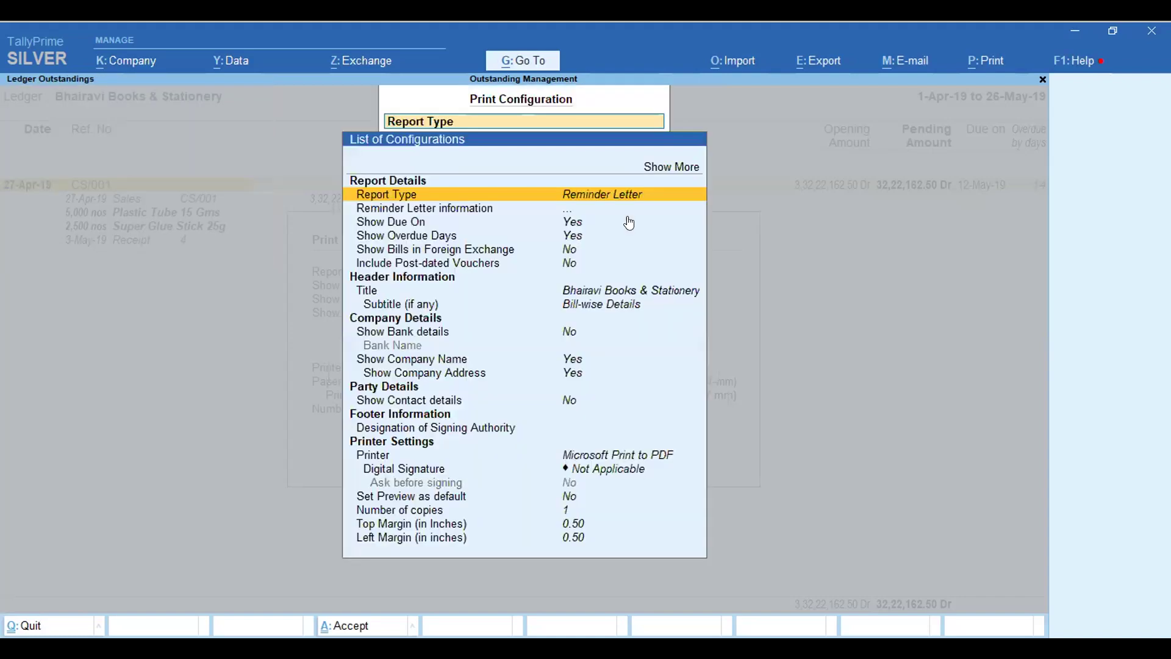
# Accept the print configuration and preview the Bhairavi Books & Stationery reminder letter at enlarged size
pyautogui.hotkey('ctrl', 'a')
pyautogui.click(530, 440)
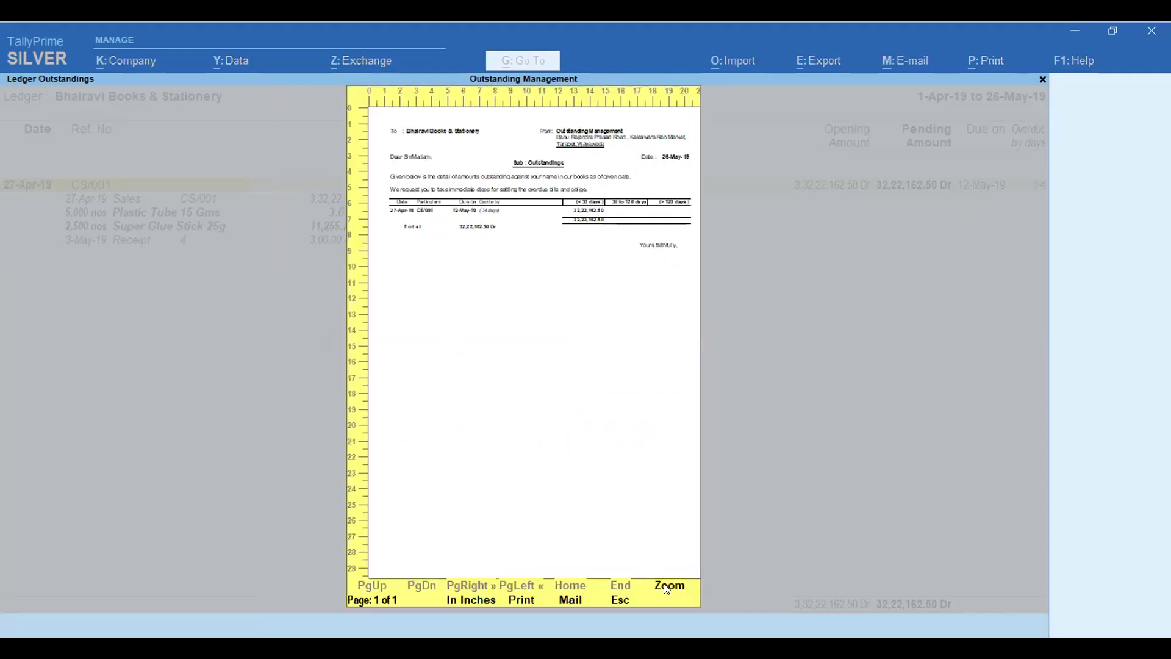
pyautogui.click(669, 585)
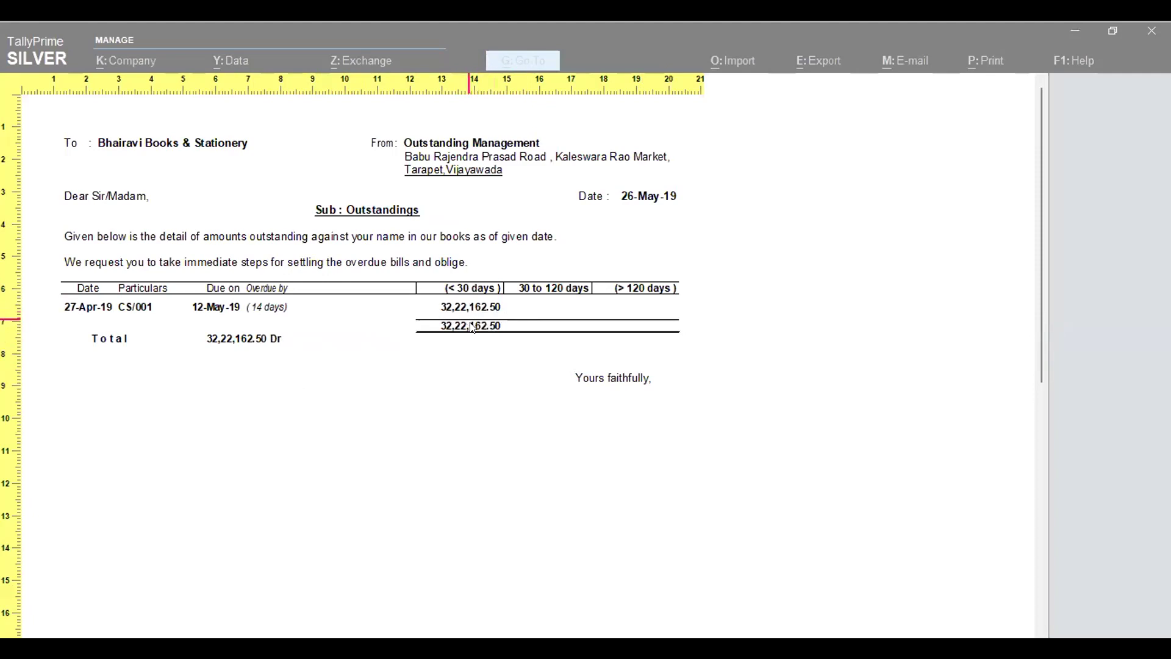
# Check the reminder letter preview as a full page and at enlarged size, and close the preview
pyautogui.click(505, 345)
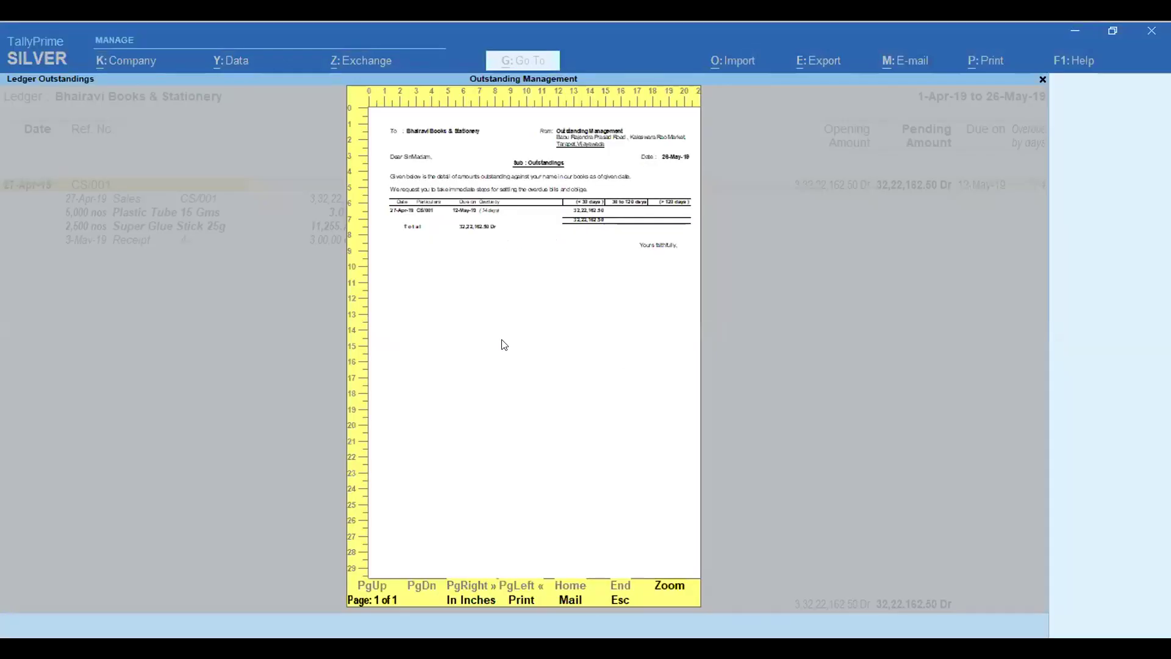
pyautogui.click(665, 584)
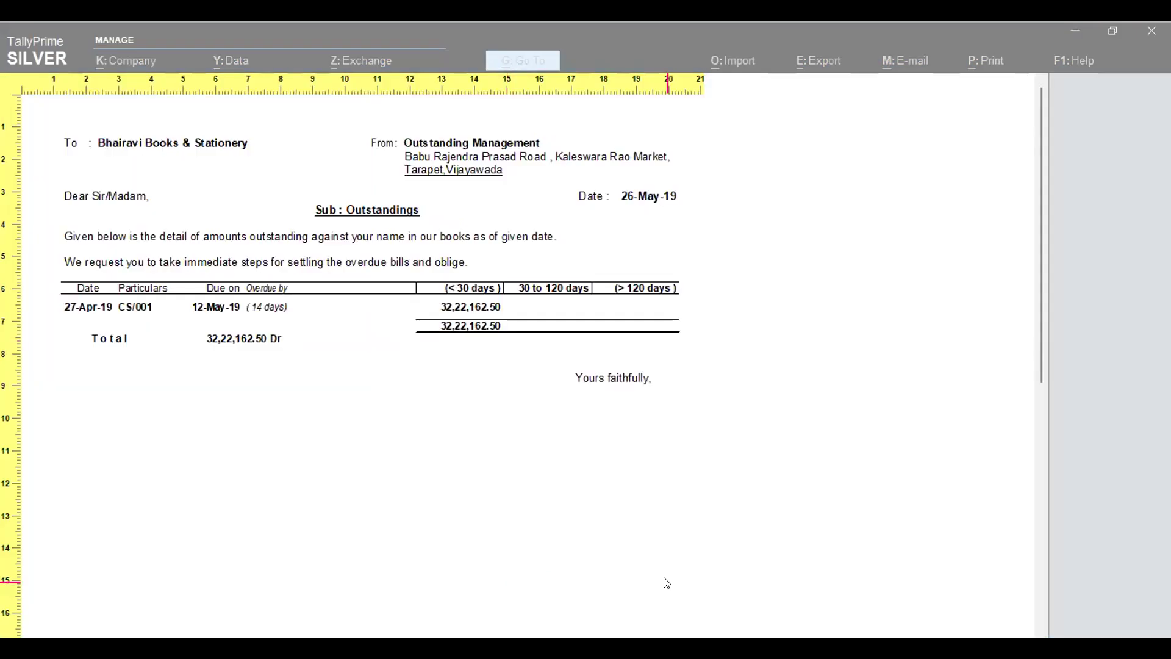
pyautogui.click(376, 524)
pyautogui.press('Escape')
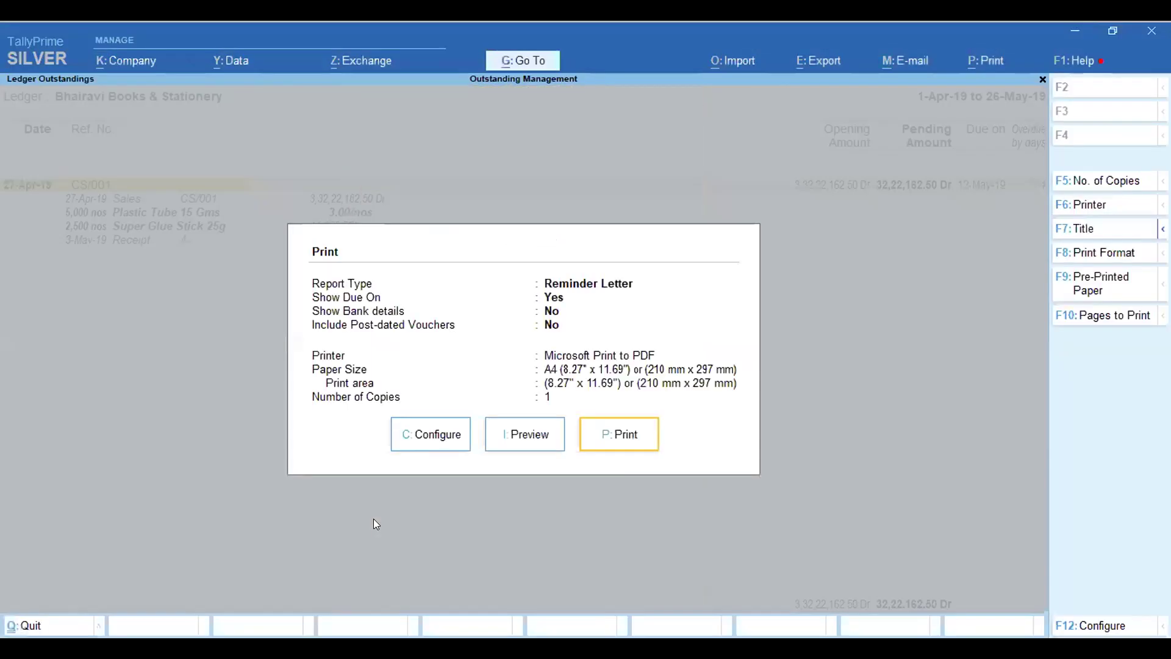
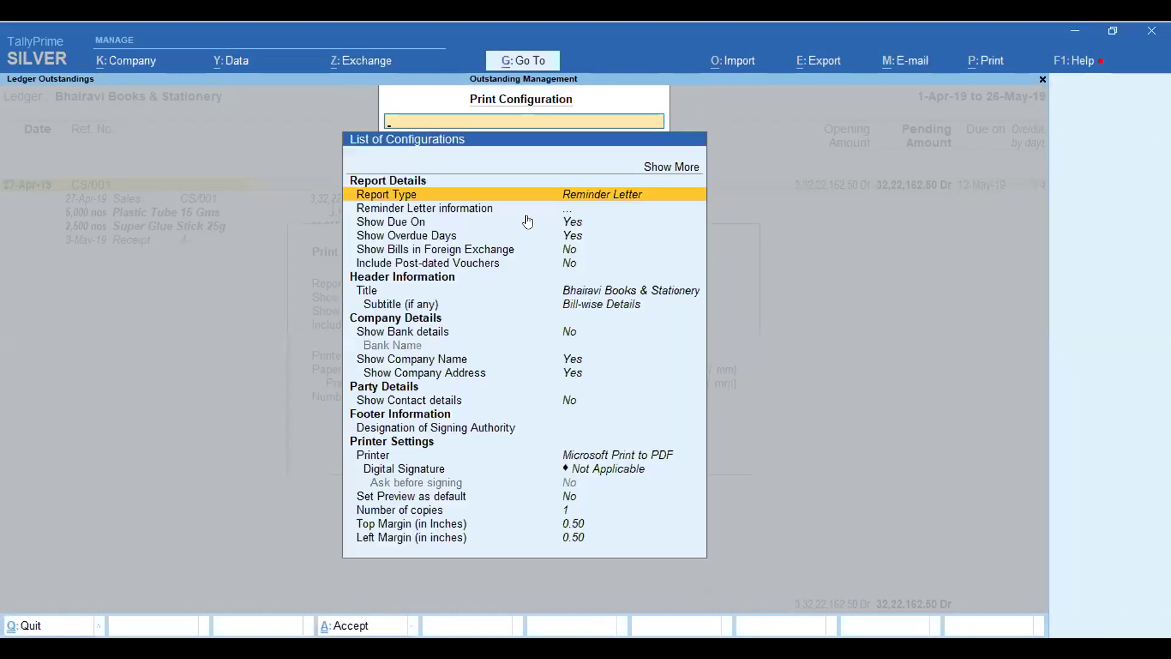
# Review the reminder letter information in the print configuration, accept both paragraph texts, and return to the Outstandings reports without printing
pyautogui.click(483, 212)
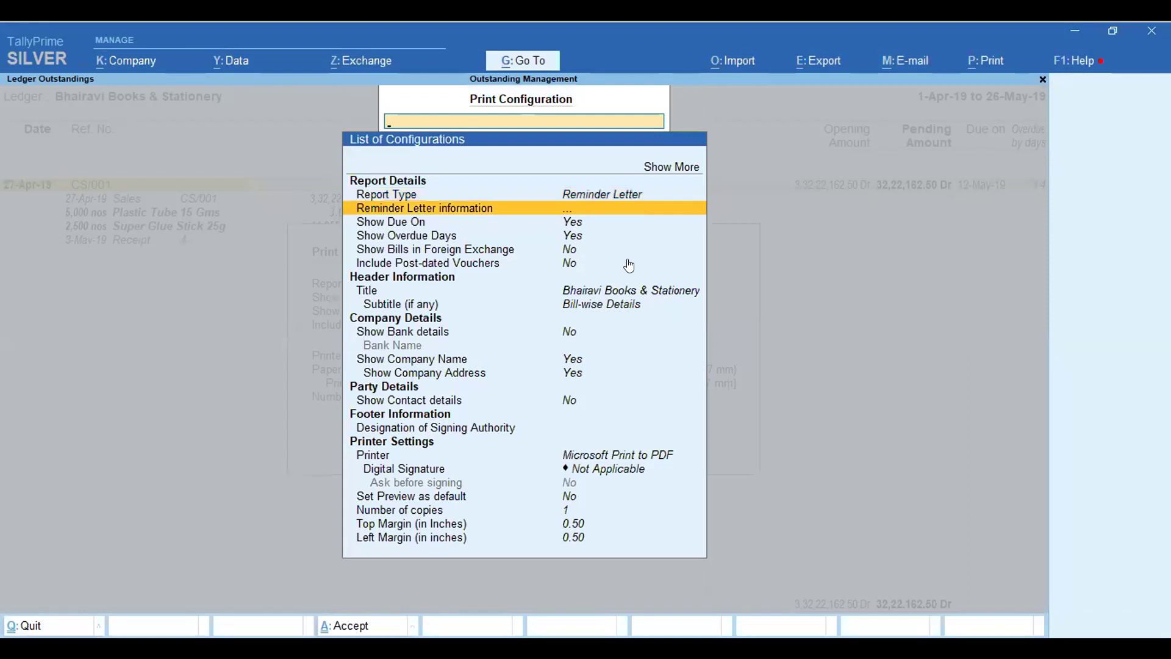
pyautogui.press('Return')
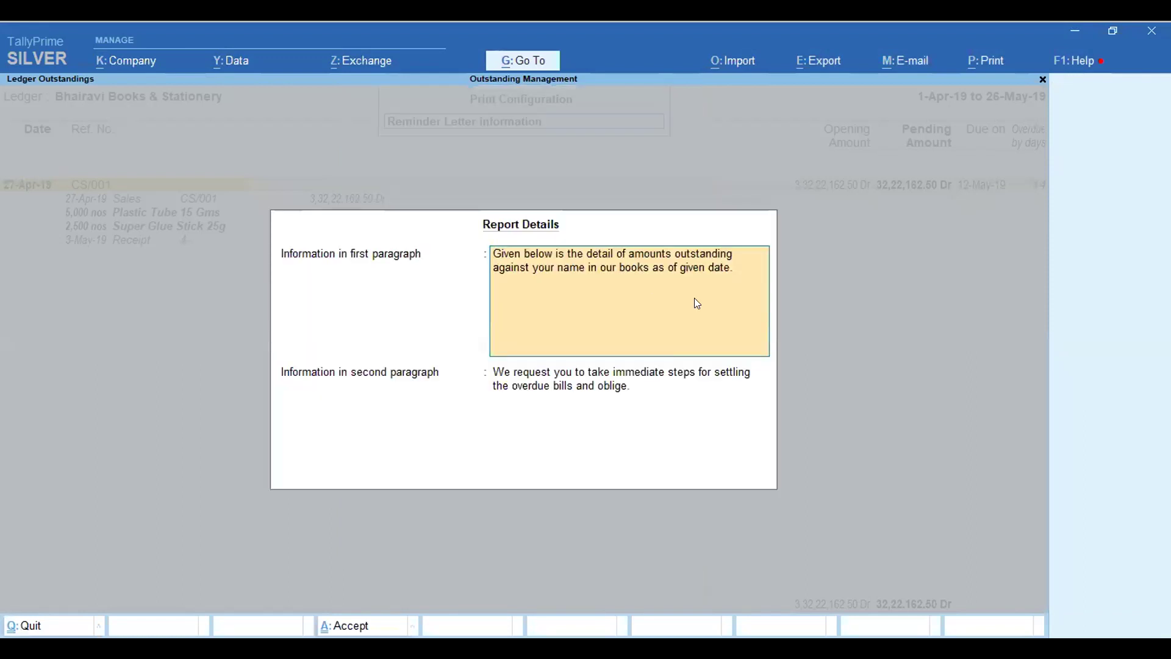
pyautogui.hotkey('ctrl', 'a')
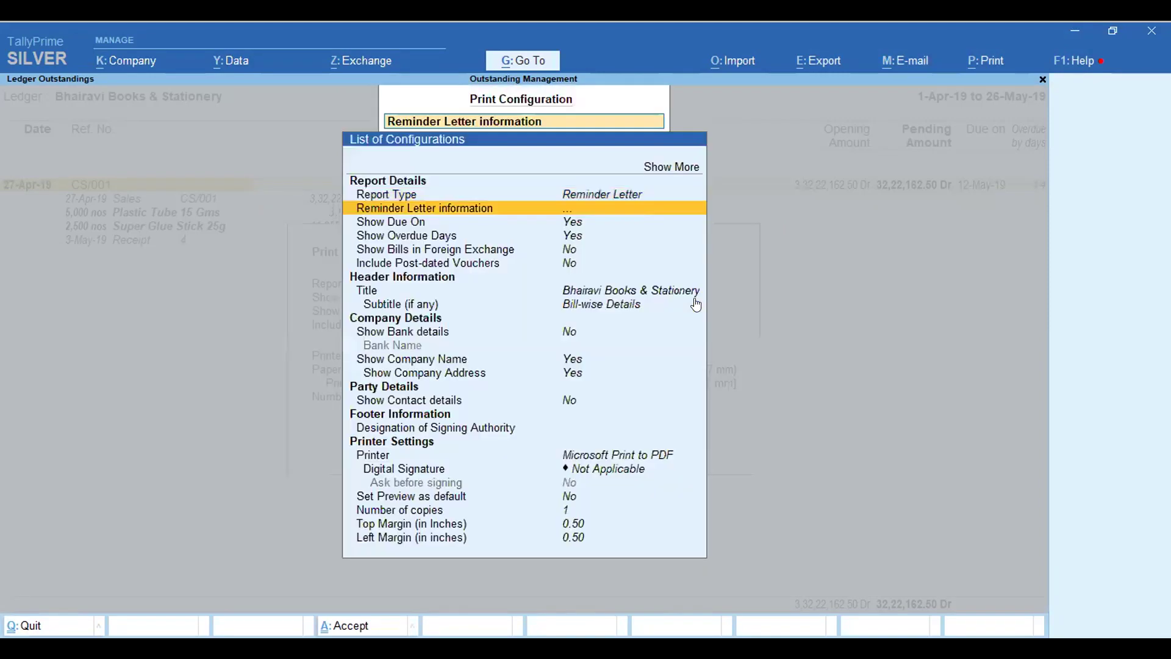
pyautogui.press('Escape')
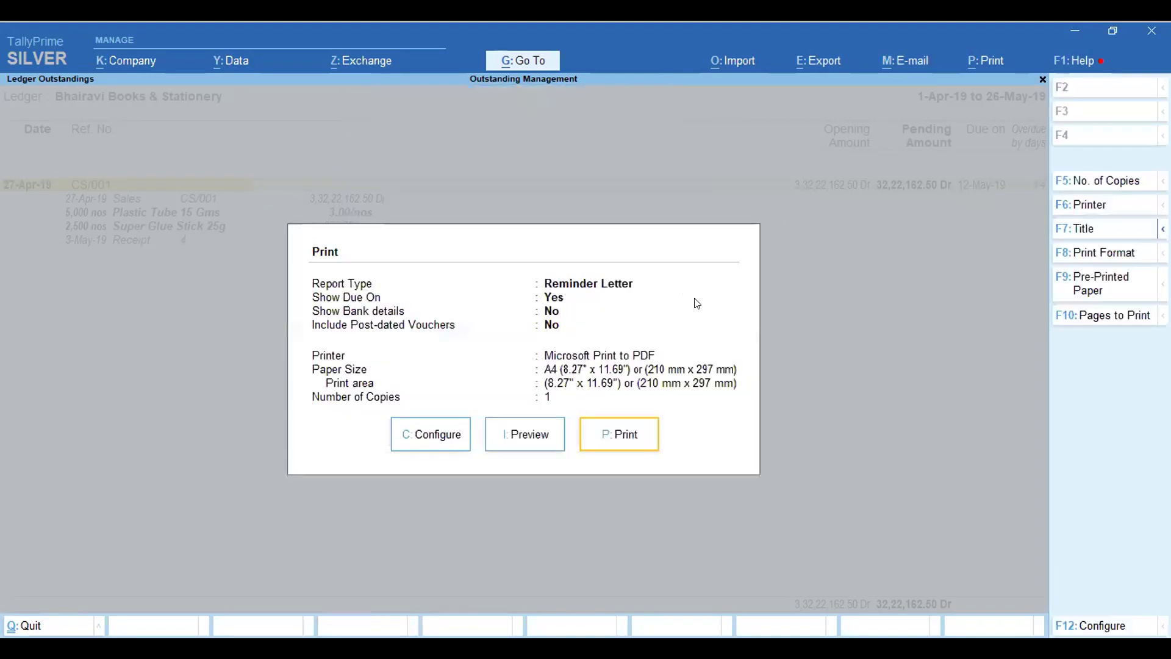
pyautogui.press('Escape')
pyautogui.press('Escape')
pyautogui.press('Escape')
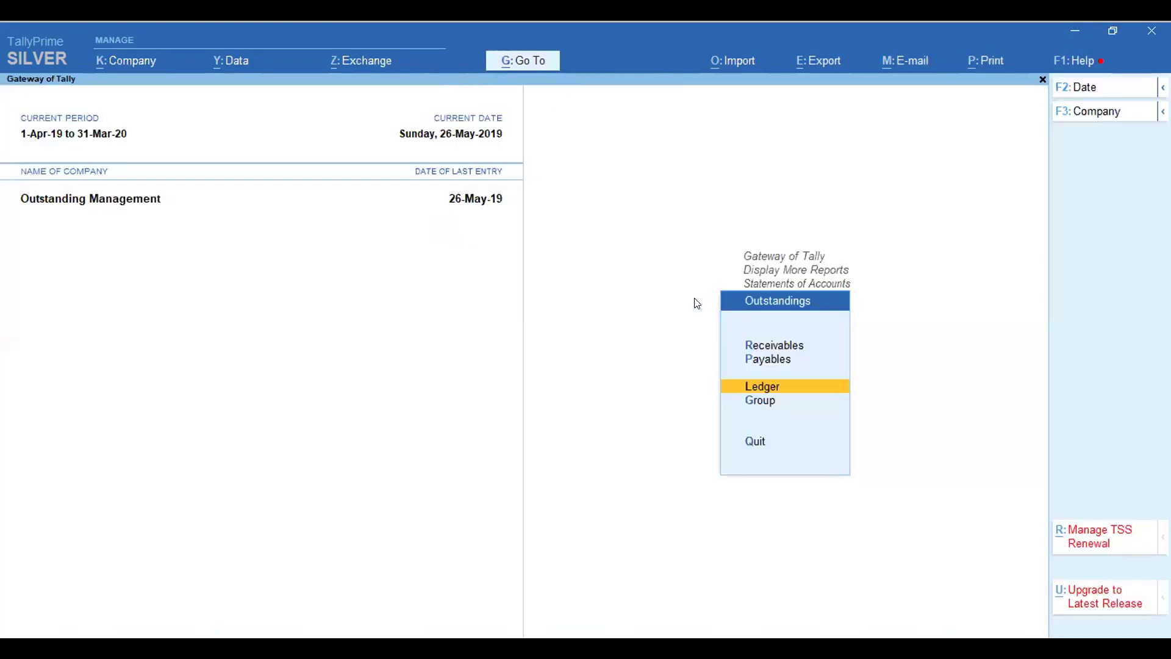
# View the group outstandings of Sundry Creditors and the pending bills of Amaravati Mfg Pvt Ltd, and return to the Gateway of Tally
pyautogui.press('Down')
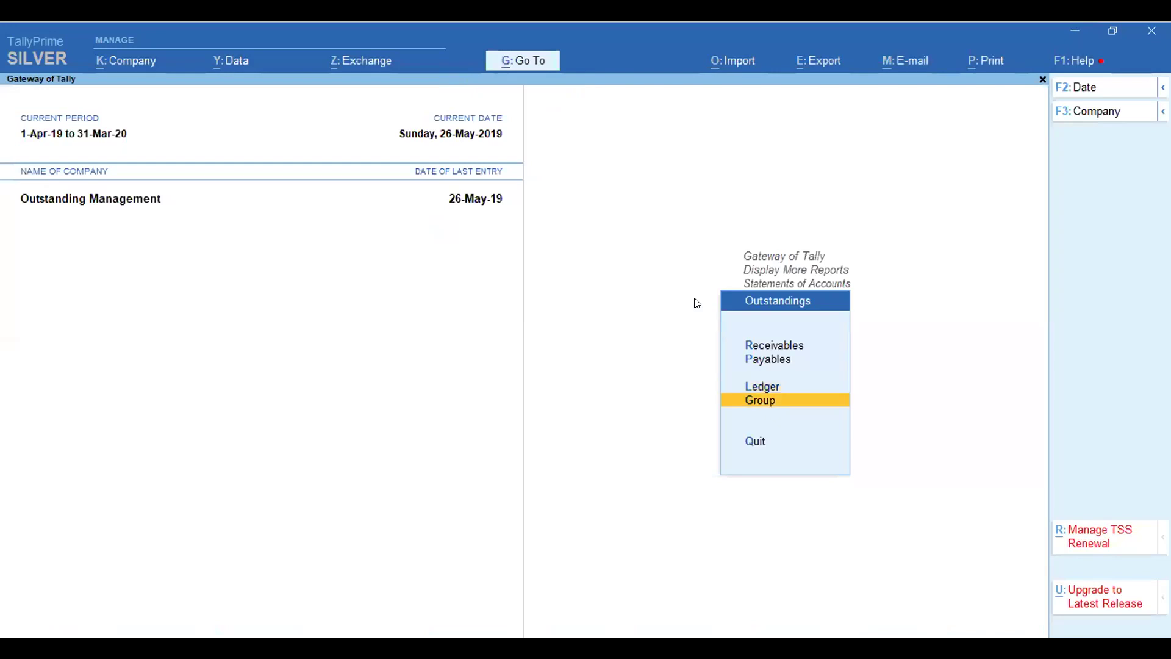
pyautogui.press('Return')
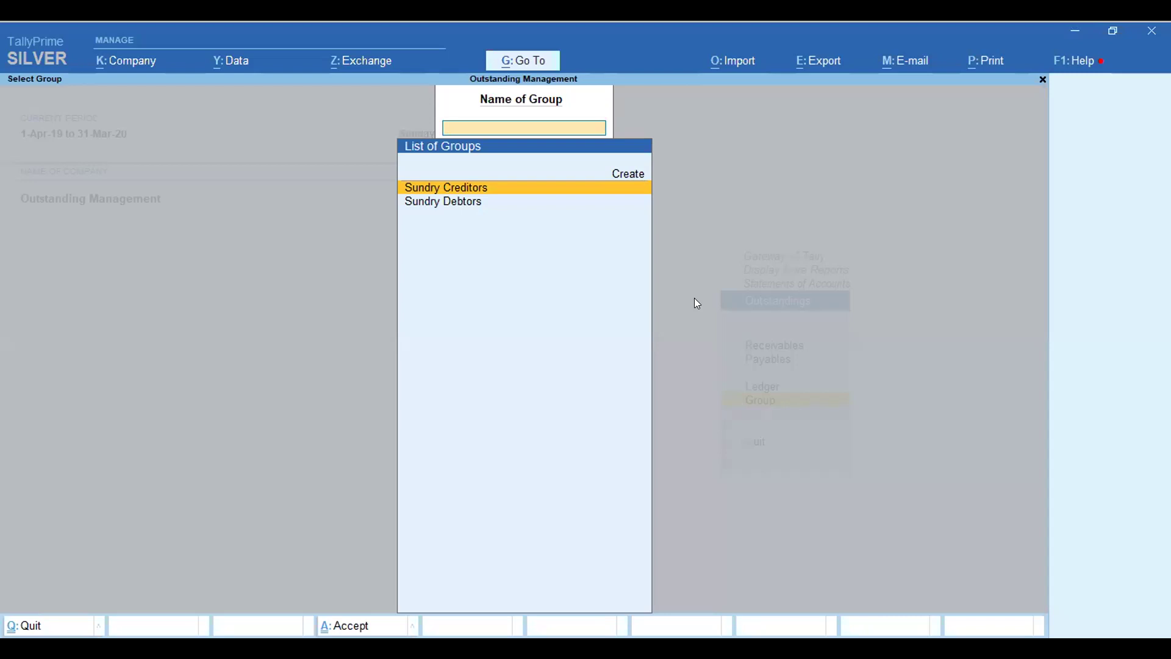
pyautogui.press('Return')
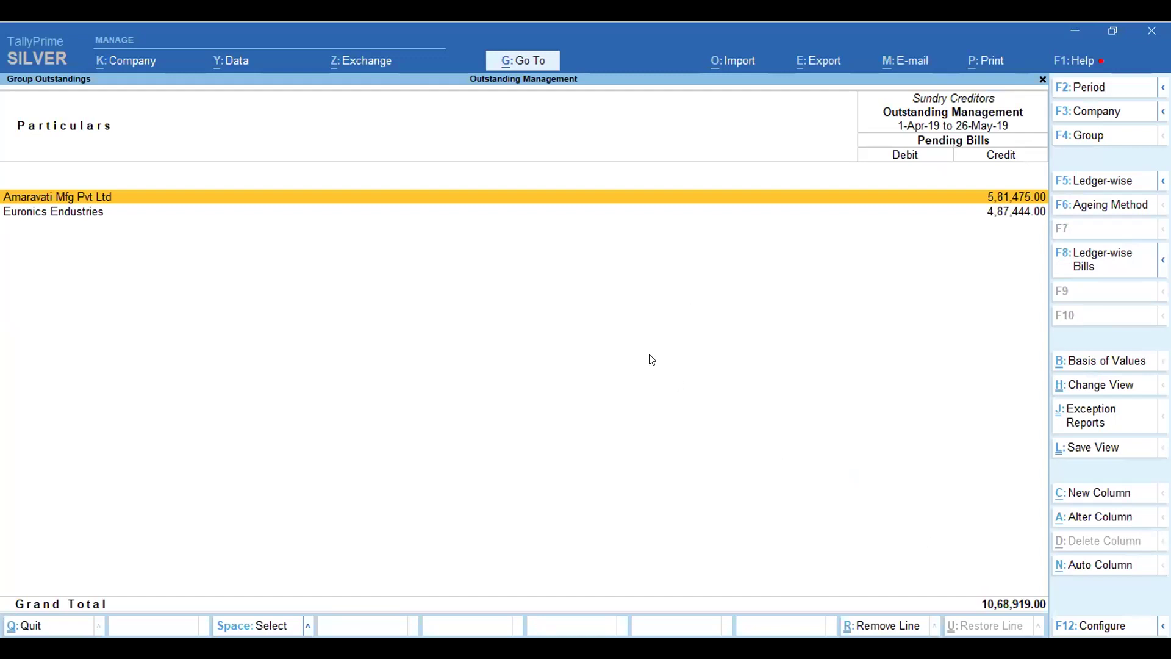
pyautogui.press('Return')
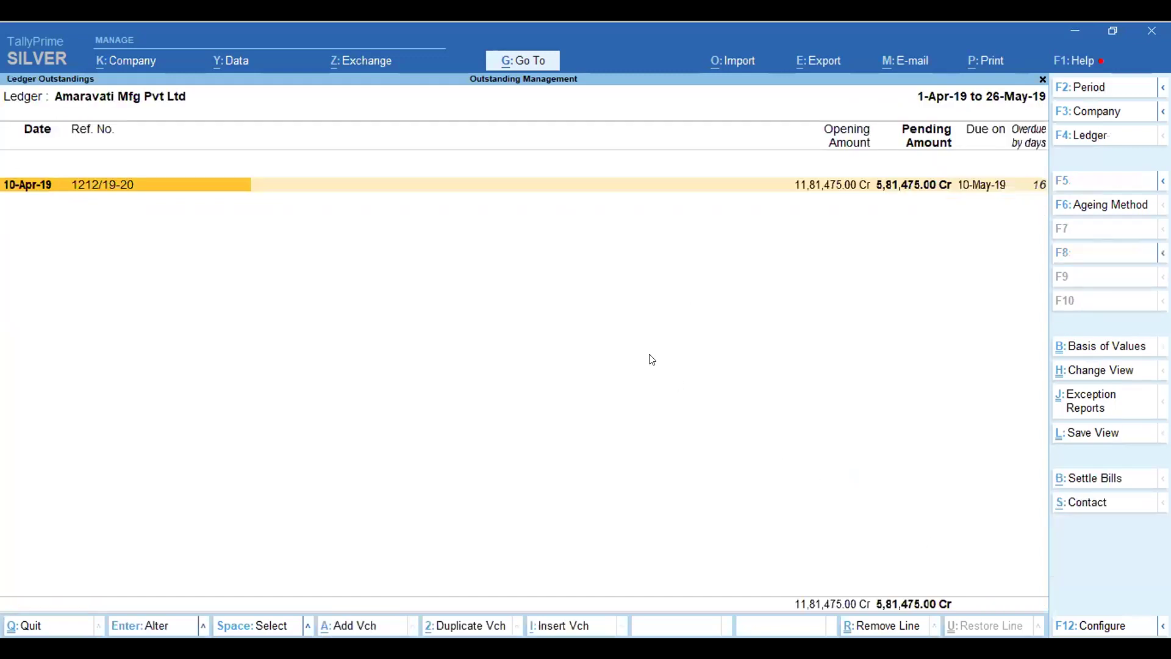
pyautogui.press('Escape')
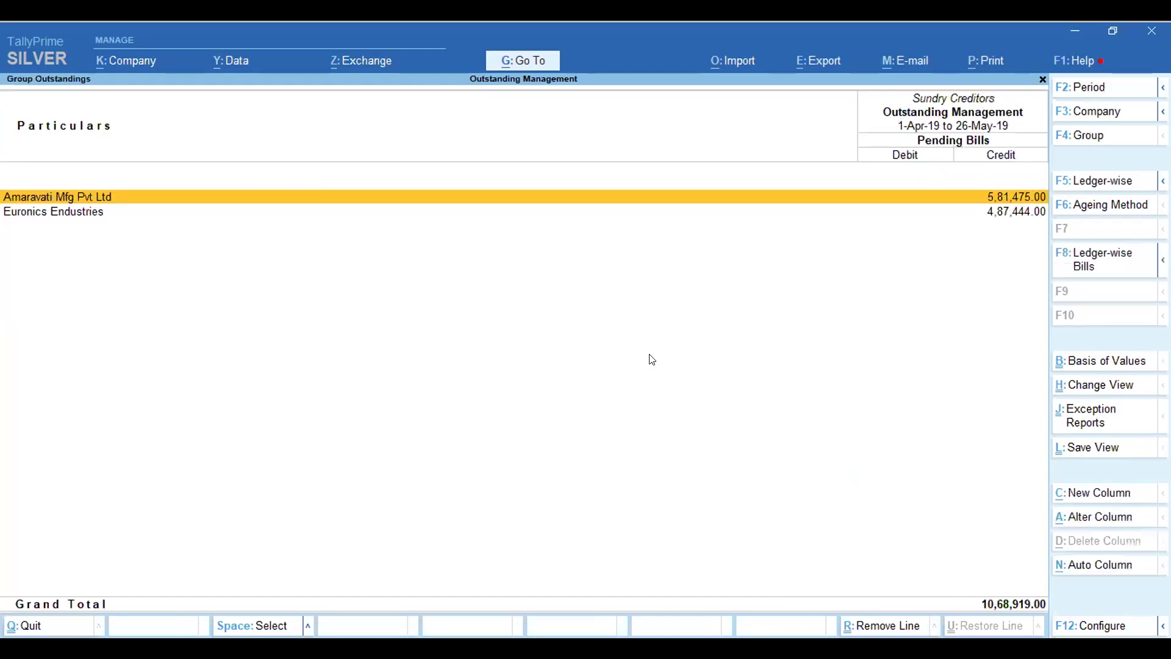
pyautogui.press('Escape')
pyautogui.press('Escape')
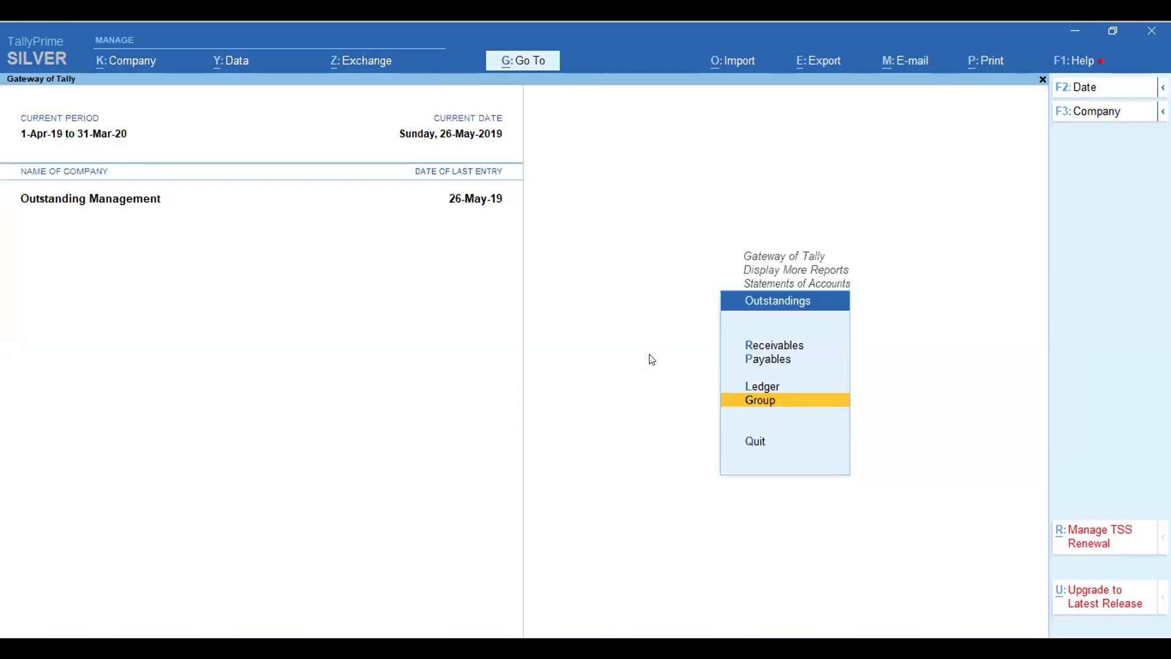
pyautogui.press('Escape')
pyautogui.press('Escape')
pyautogui.press('Escape')
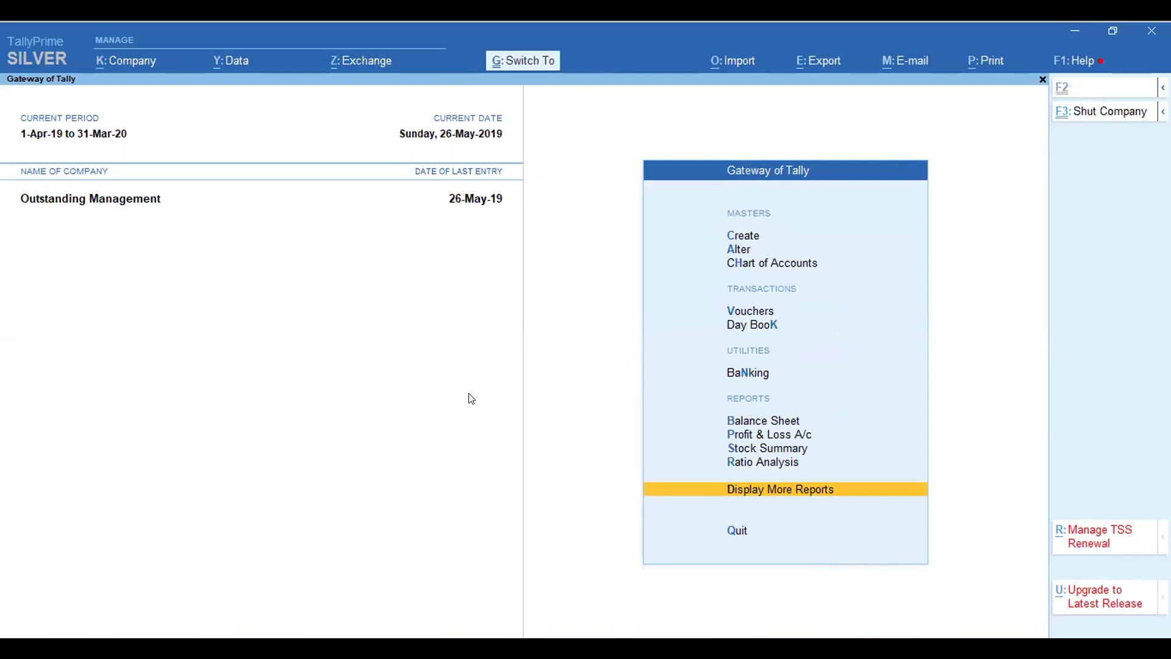
# Look up the closing balance of the Pooja ledger with the calculator by entering "pooja", and close the calculator
pyautogui.hotkey('ctrl', 'n')
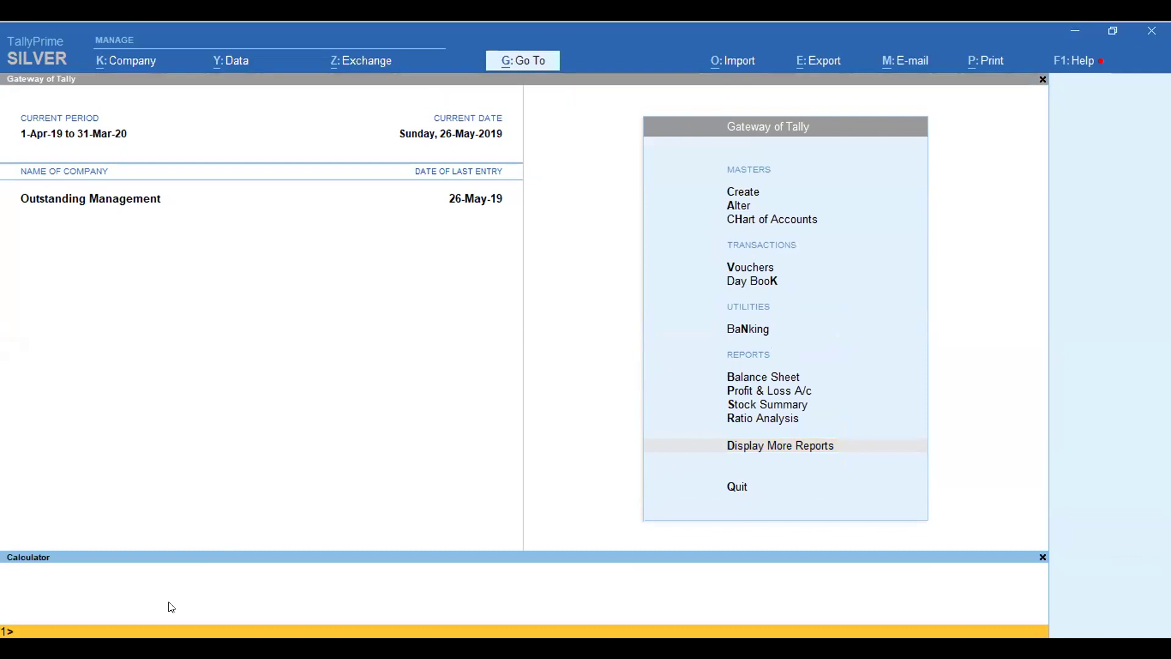
pyautogui.write('pooja')
pyautogui.press('Return')
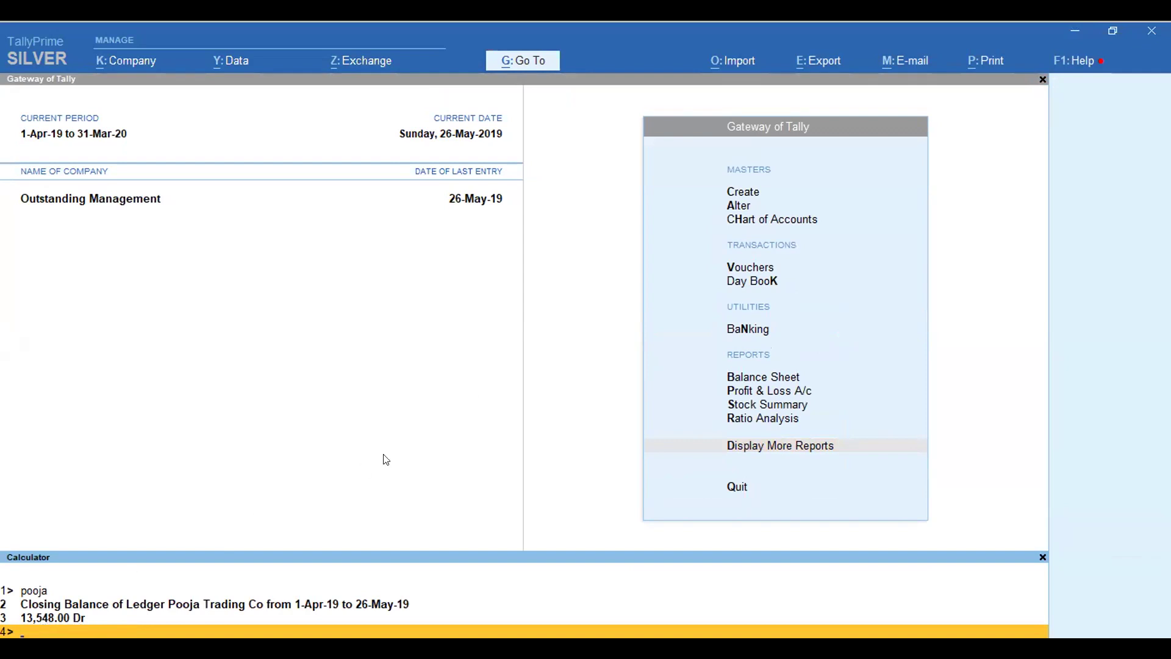
pyautogui.click(1042, 556)
# View the ledger outstandings report of Pooja Trading Co from the Statements of Accounts, and return to the Gateway of Tally
pyautogui.press('Return')
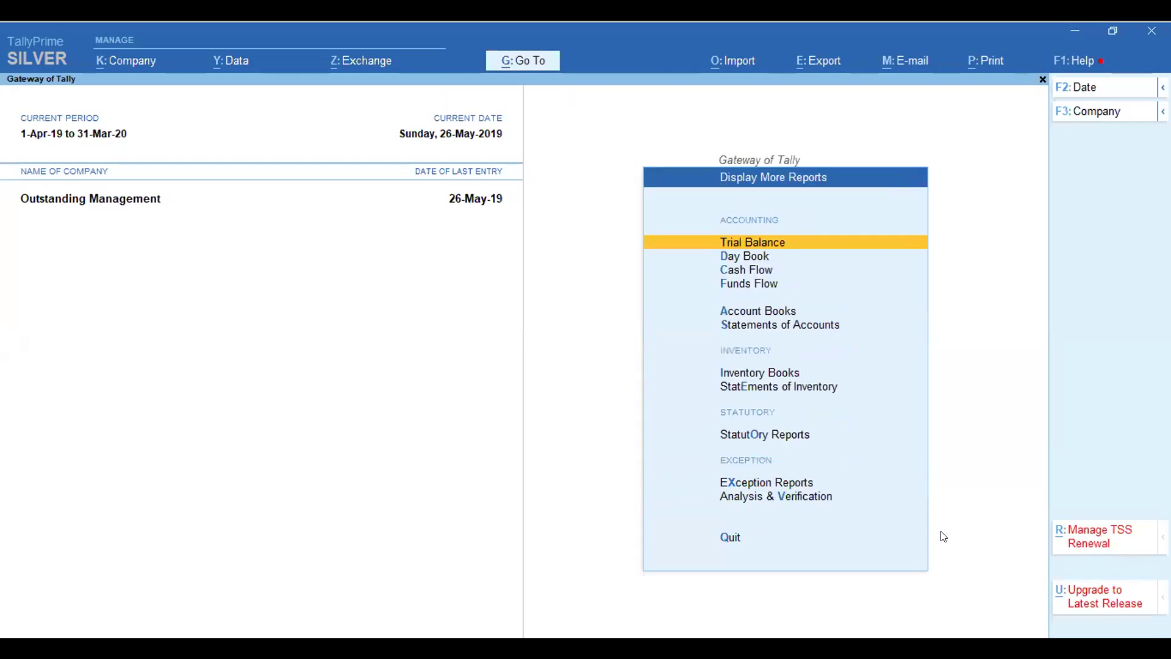
pyautogui.press('s')
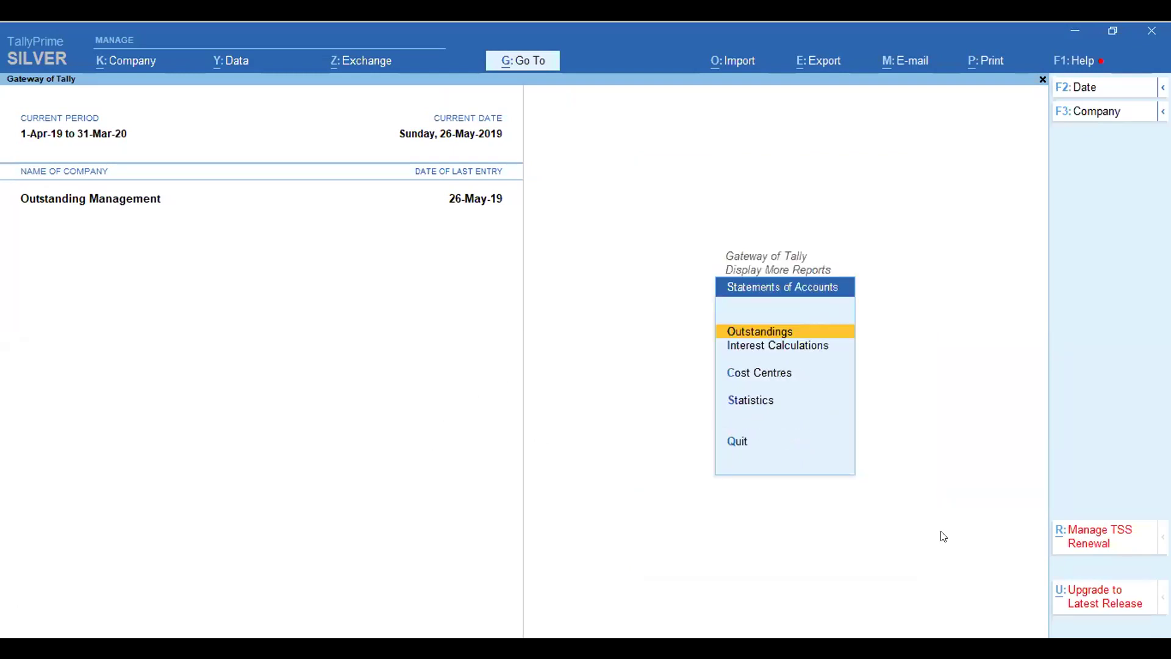
pyautogui.press('Return')
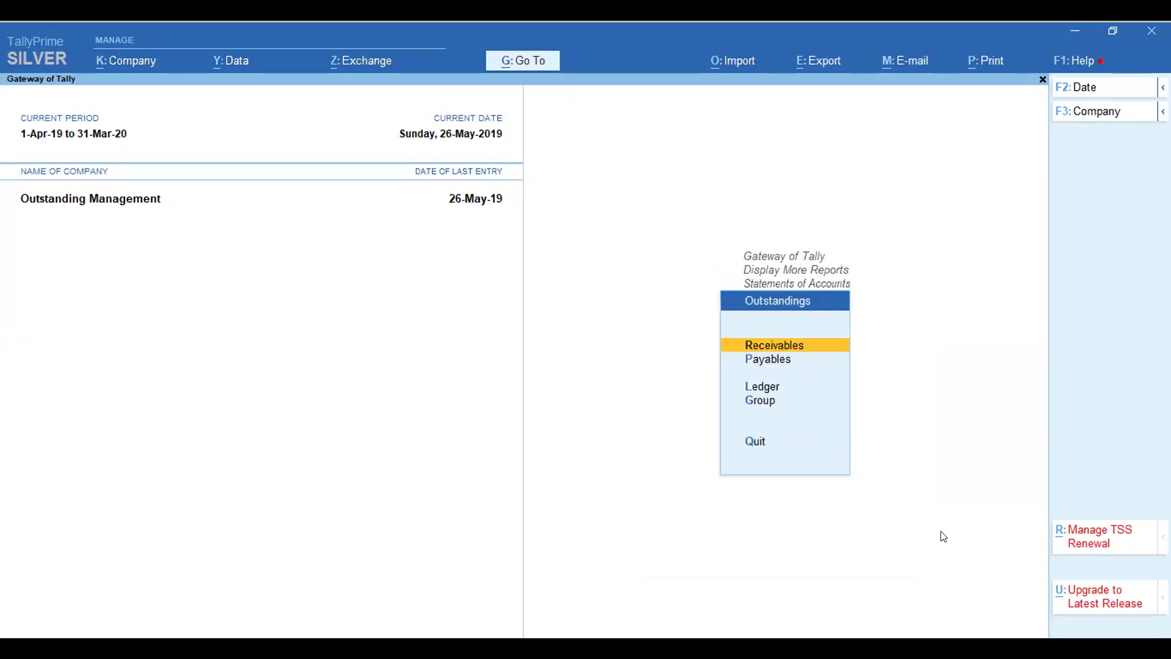
pyautogui.press('l')
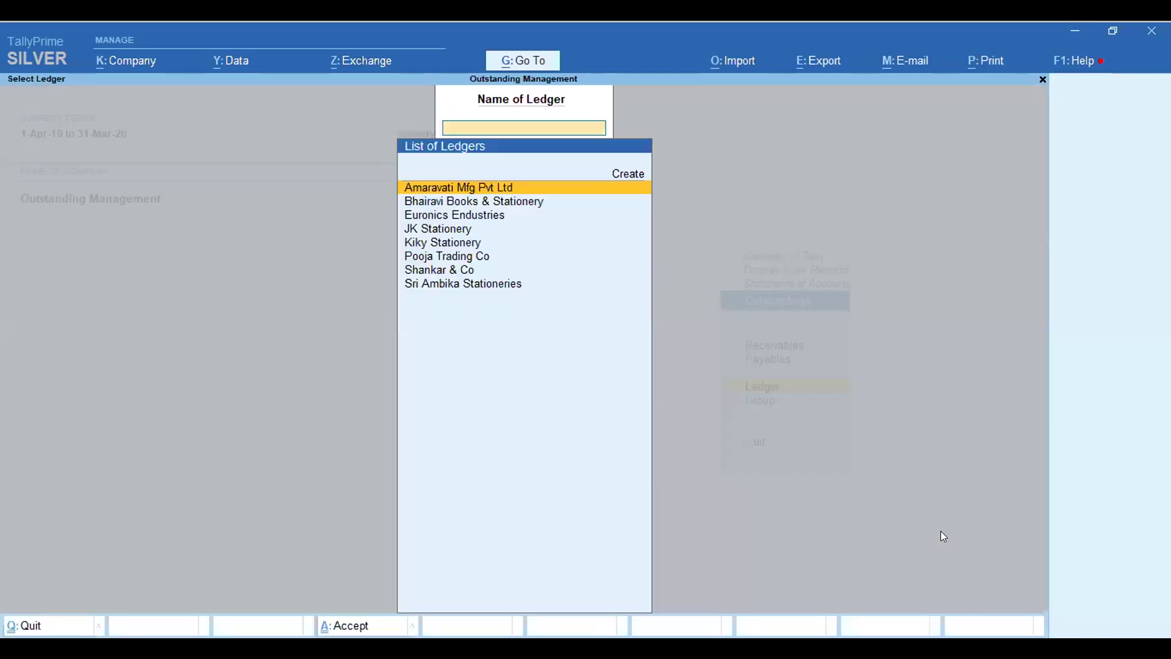
pyautogui.click(448, 255)
pyautogui.click(448, 255)
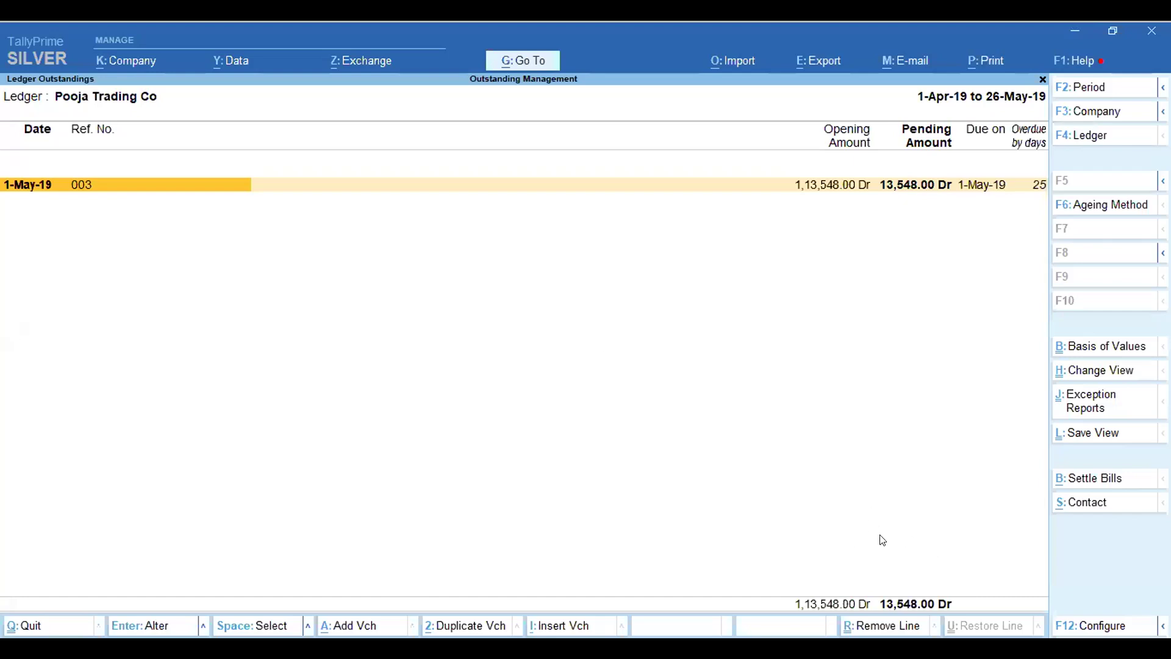
pyautogui.press('Escape')
pyautogui.press('Escape')
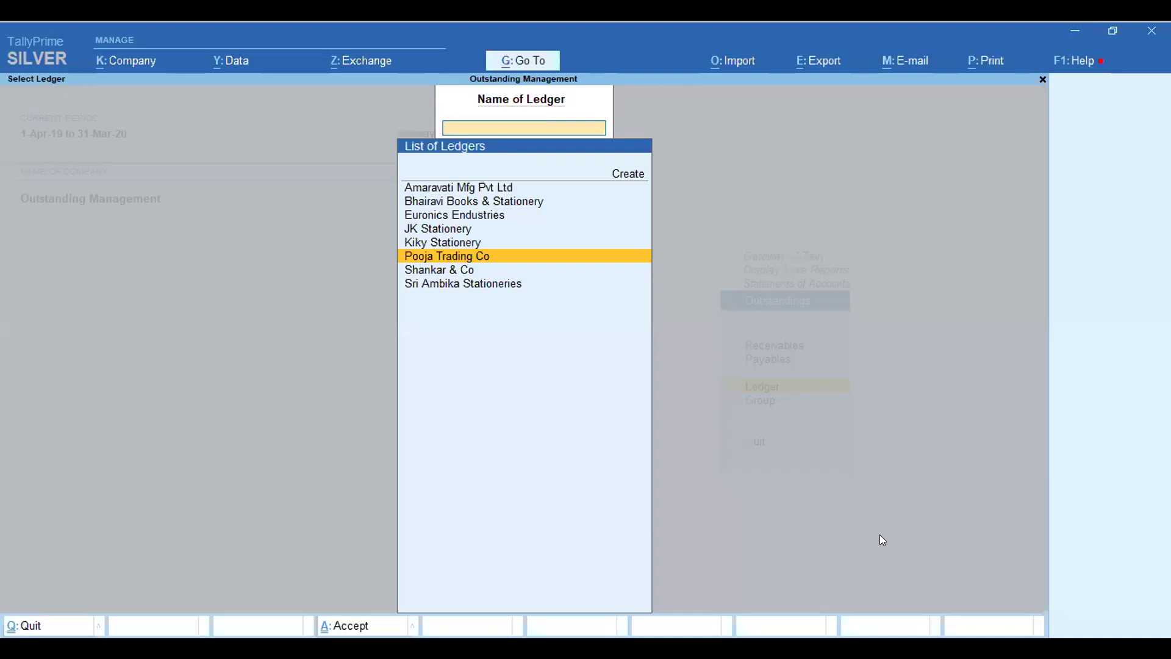
pyautogui.press('Escape')
pyautogui.press('Escape')
pyautogui.press('Escape')
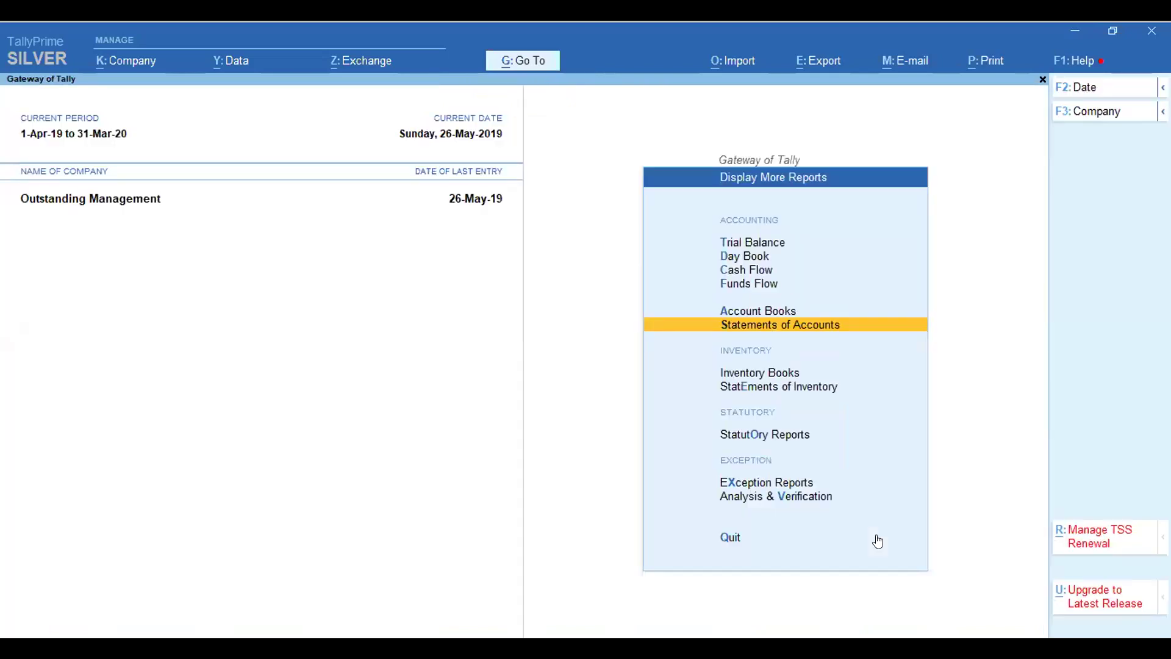
pyautogui.press('Escape')
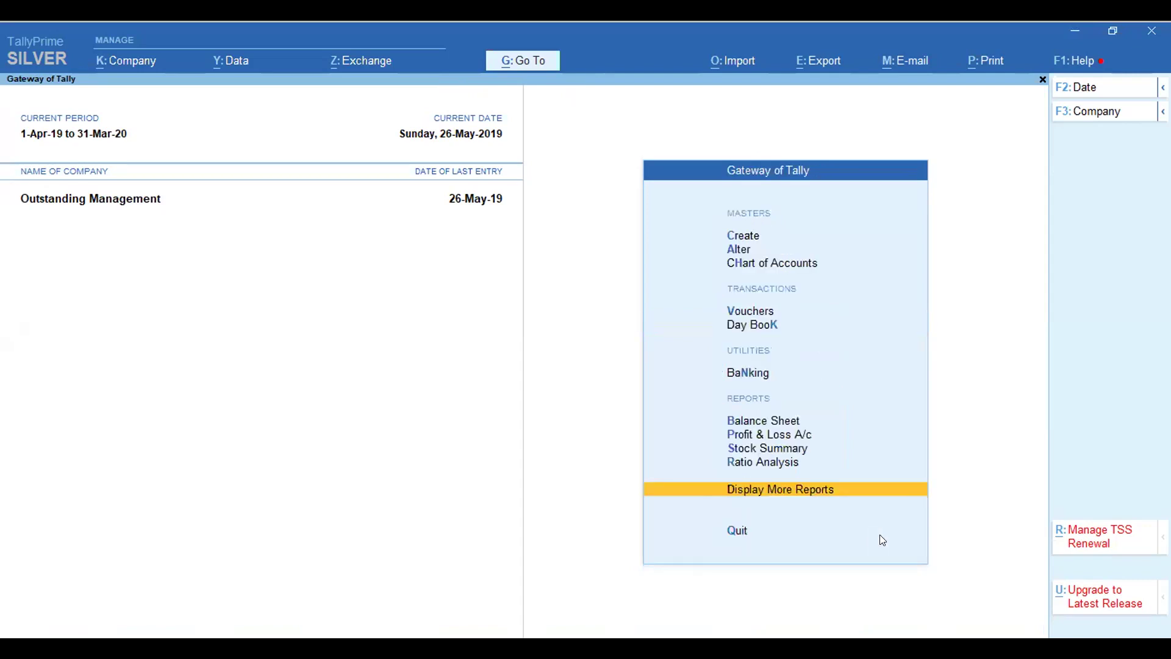
pyautogui.press('Escape')
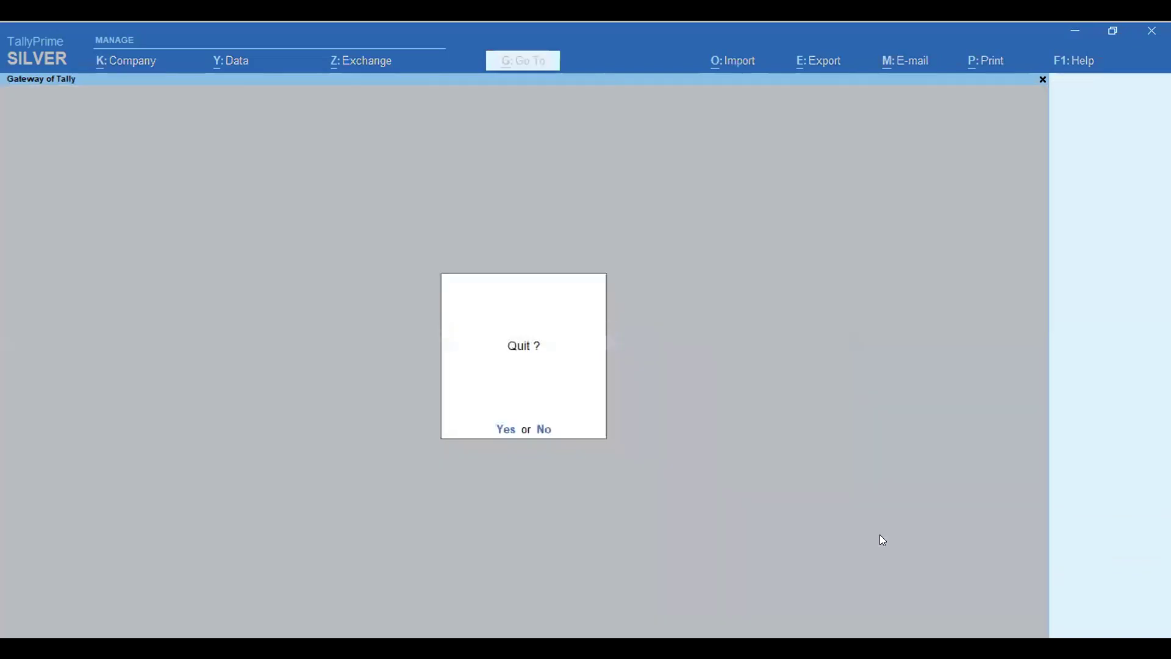
pyautogui.press('Escape')
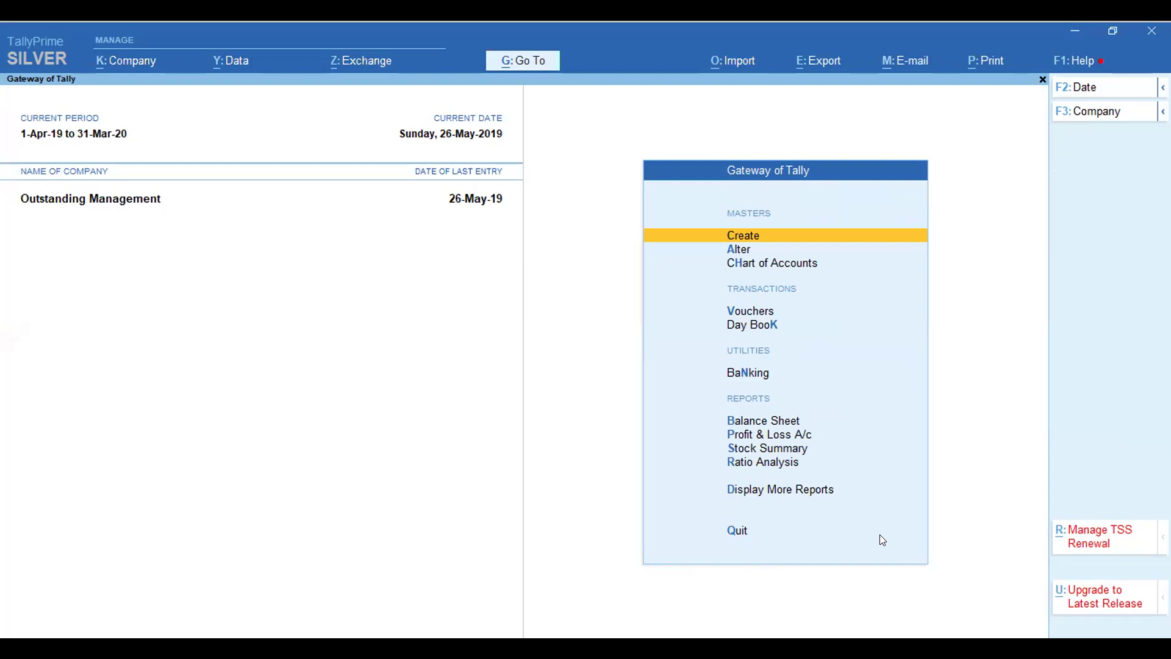
# Start a new sales voucher and set its number to CS/004
pyautogui.click(733, 321)
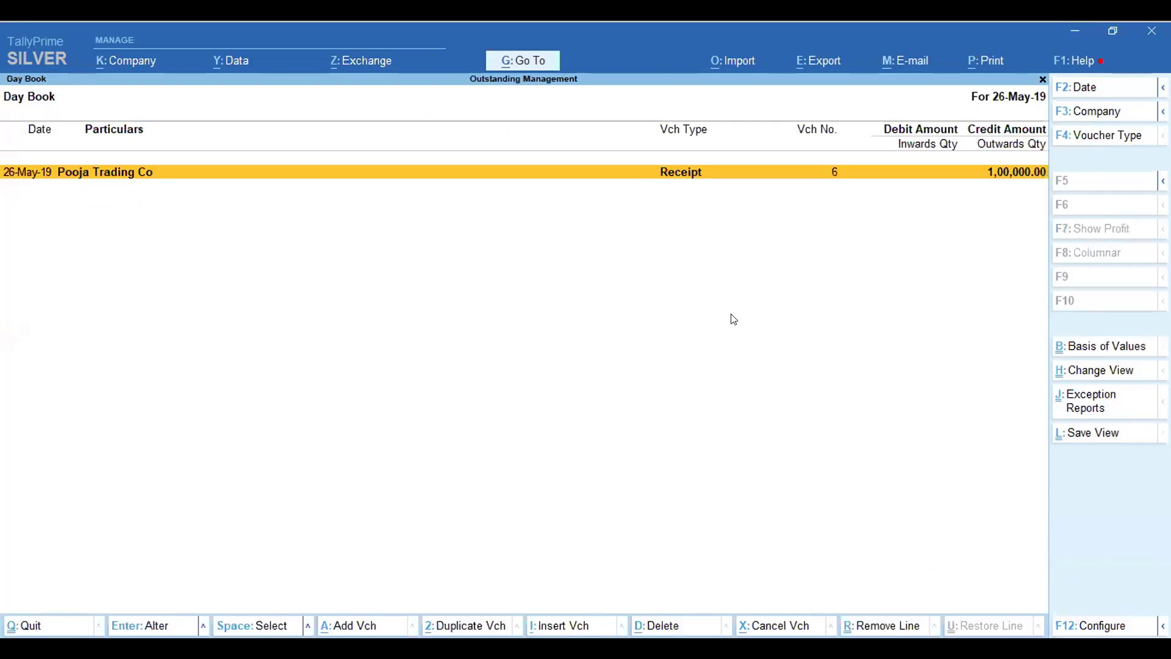
pyautogui.press('Escape')
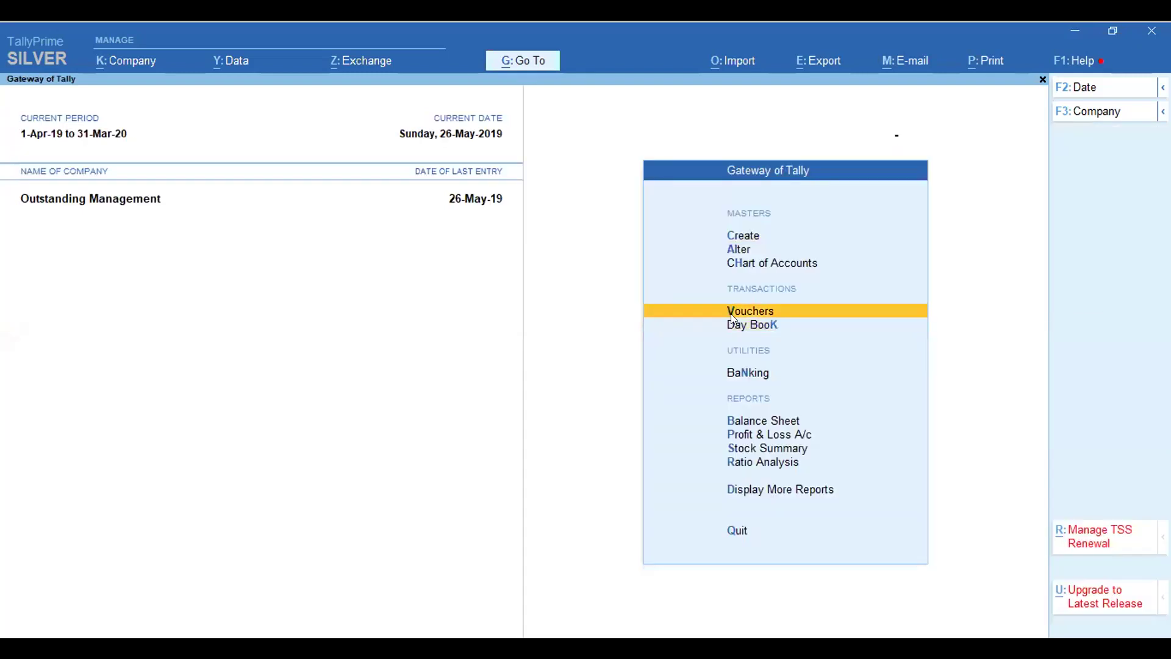
pyautogui.click(734, 314)
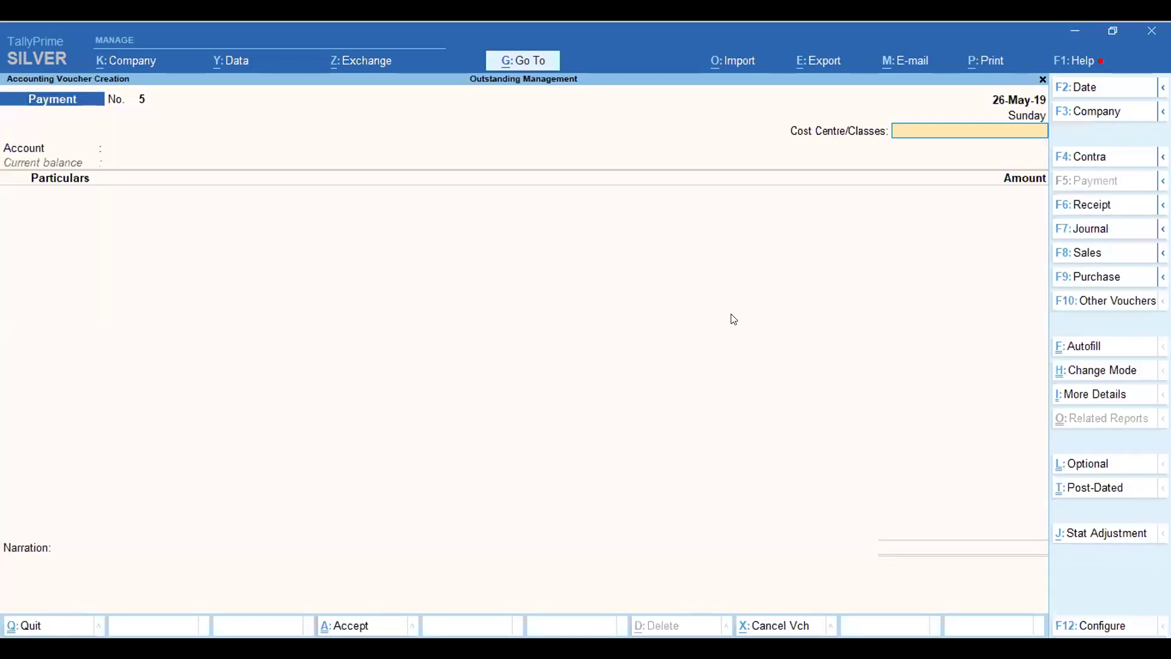
pyautogui.click(1095, 251)
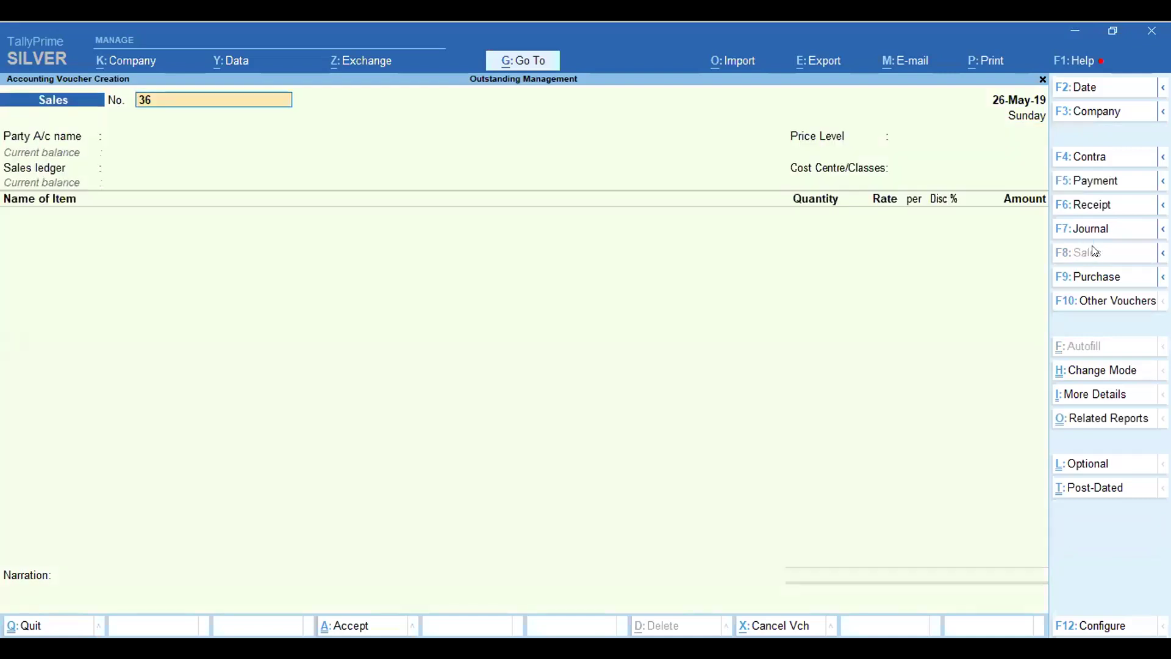
pyautogui.write('CS/004')
pyautogui.press('Return')
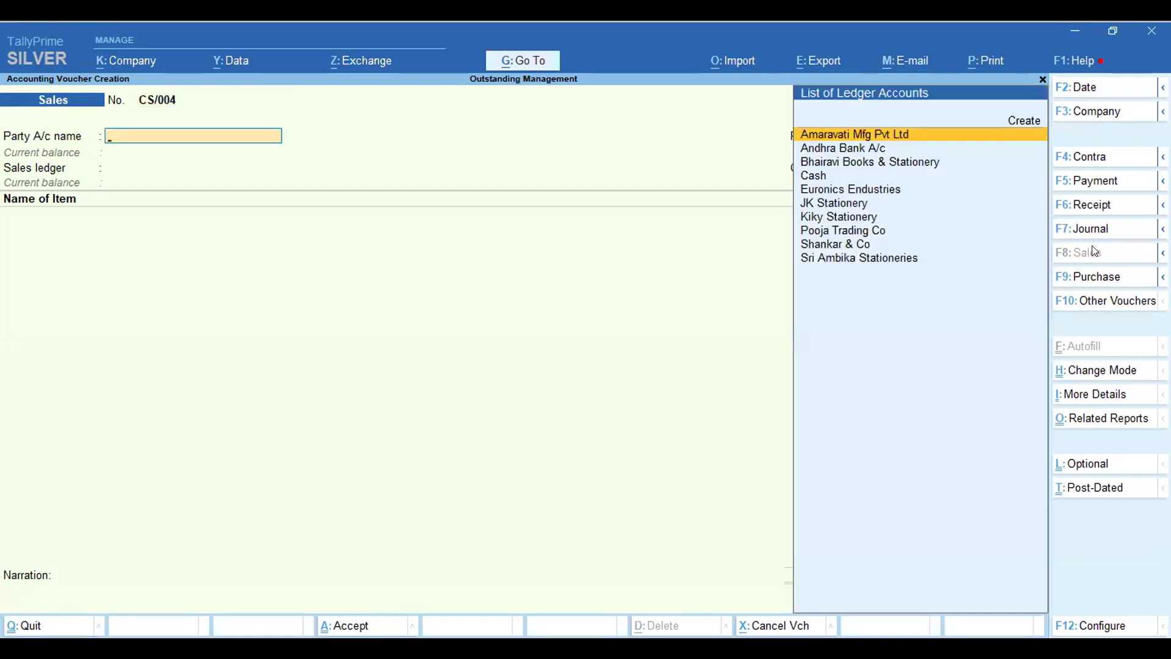
# Select JK Stationery as the party account of the sales voucher
pyautogui.press('Down')
pyautogui.press('Down')
pyautogui.press('Down')
pyautogui.press('Down')
pyautogui.press('Down')
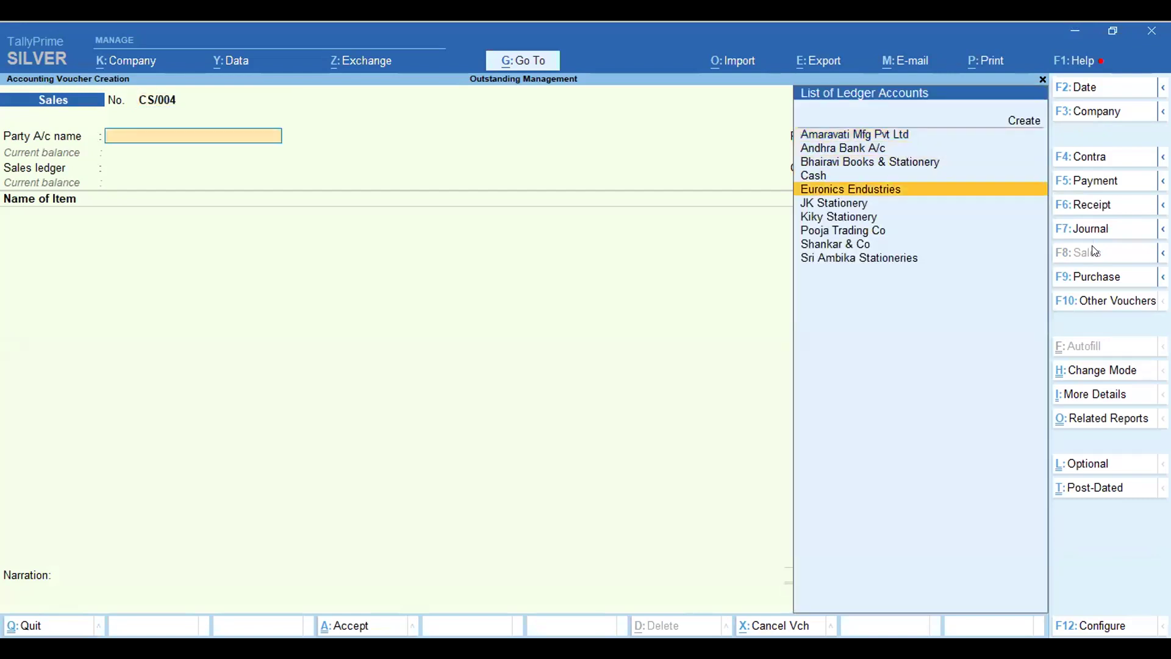
pyautogui.press('Return')
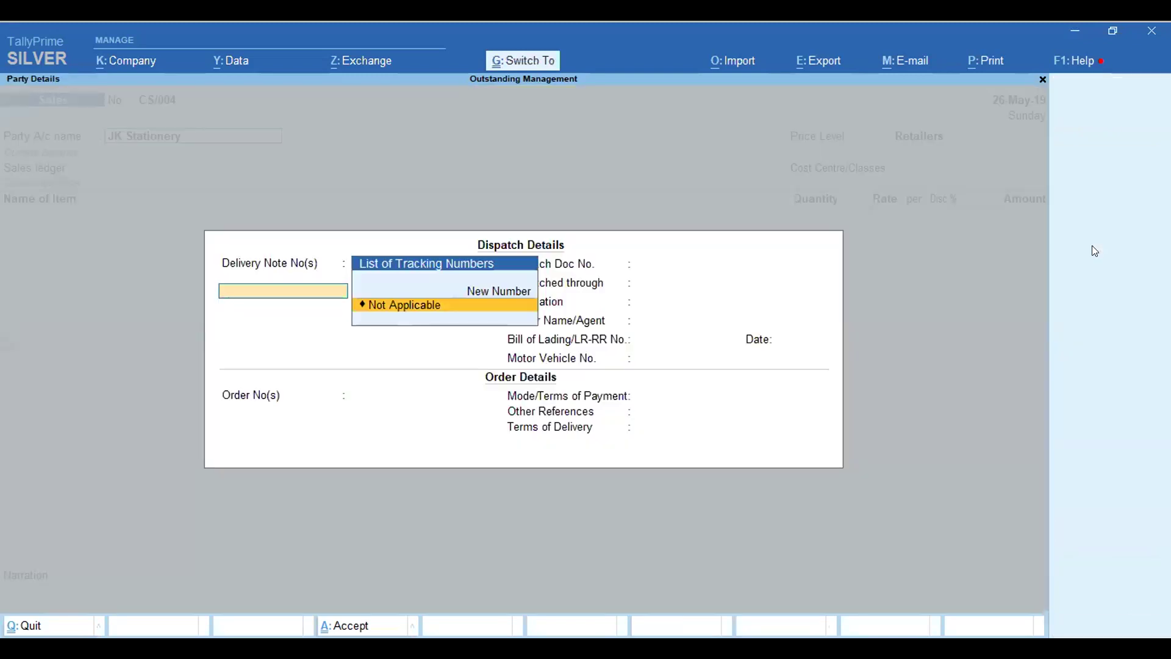
# Check the bill-by-bill balance setting in the JK Stationery ledger master, and return to the sales voucher without saving changes
pyautogui.hotkey('ctrl', 'a')
pyautogui.hotkey('ctrl', 'a')
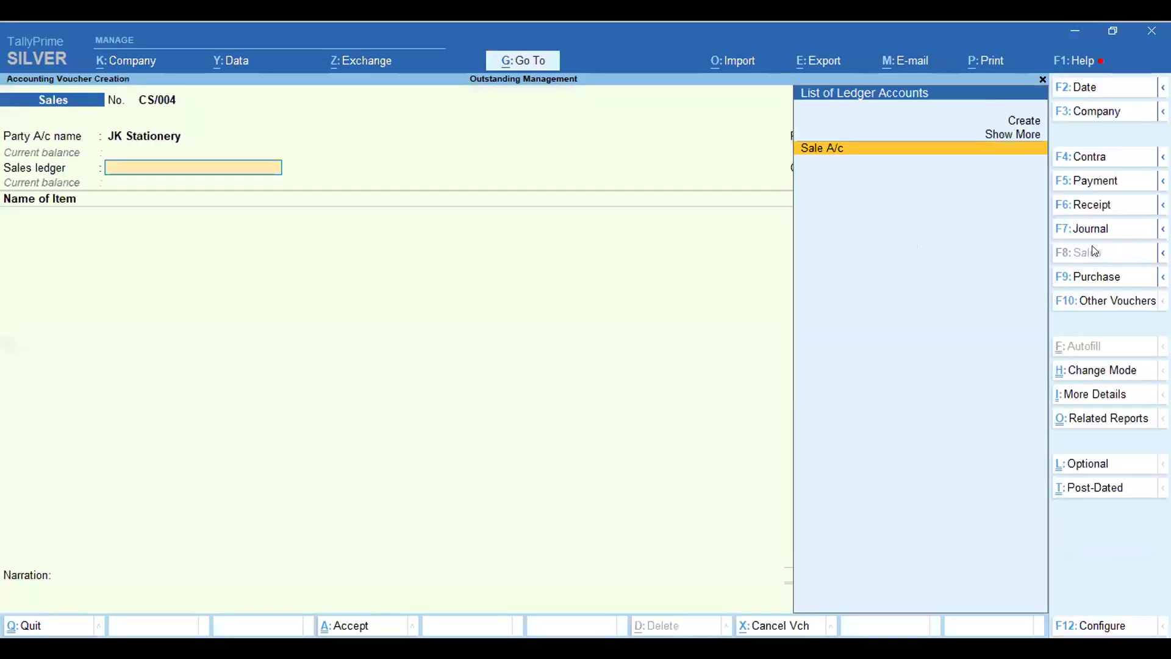
pyautogui.press('BackSpace')
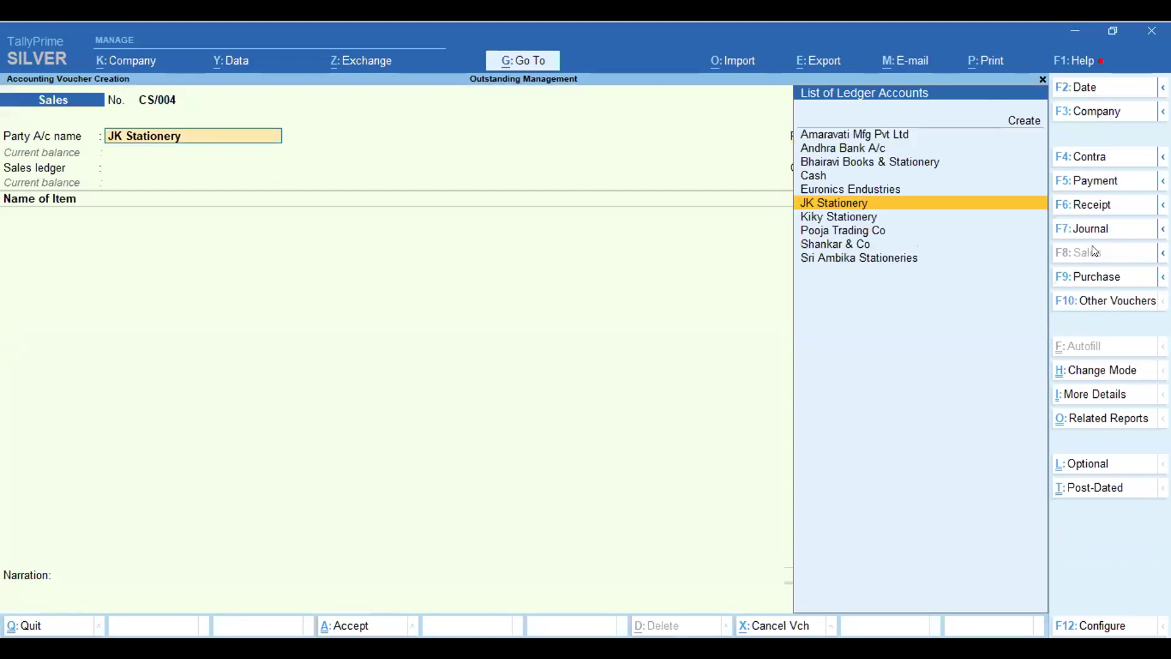
pyautogui.press('ctrl')
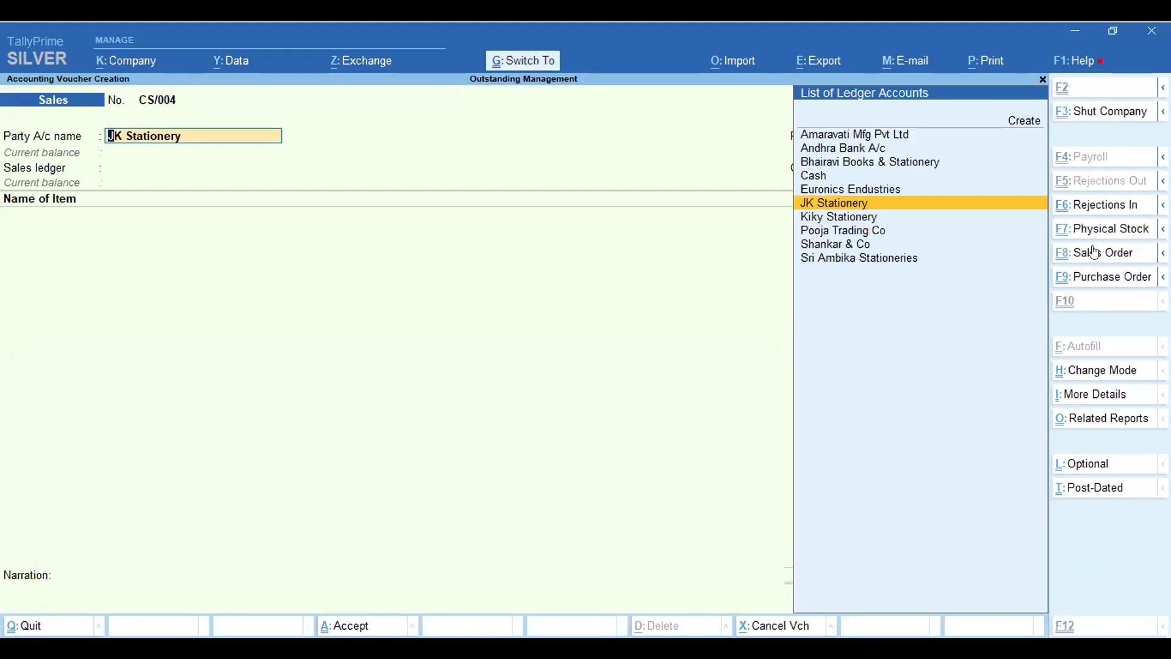
pyautogui.hotkey('ctrl', 'Return')
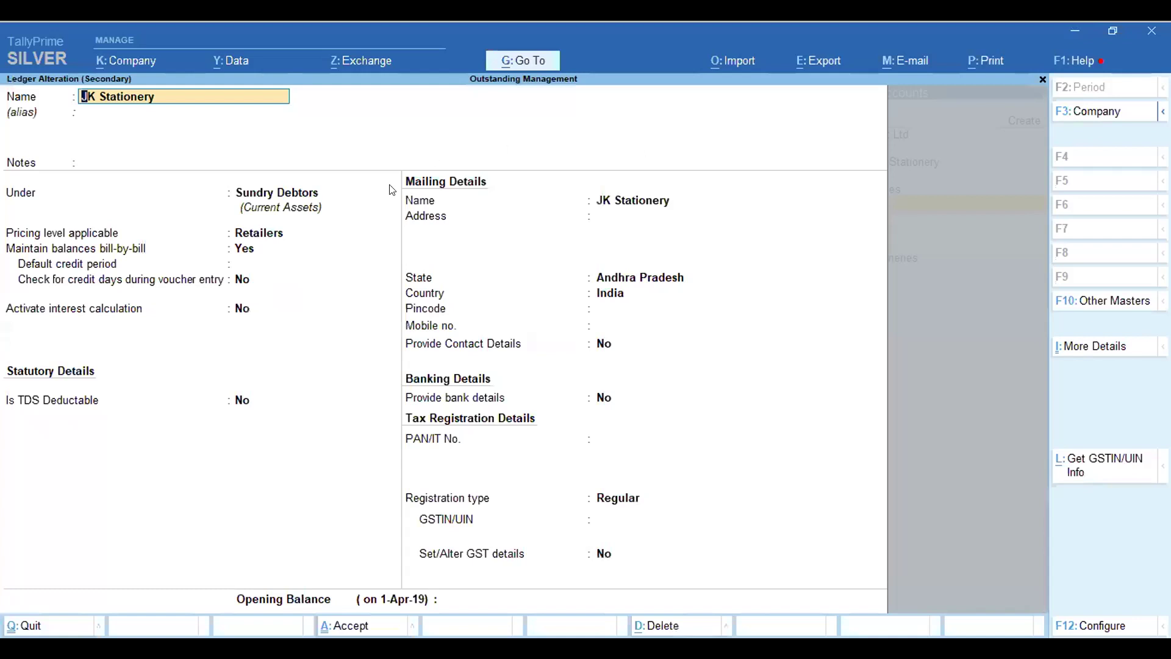
pyautogui.click(245, 255)
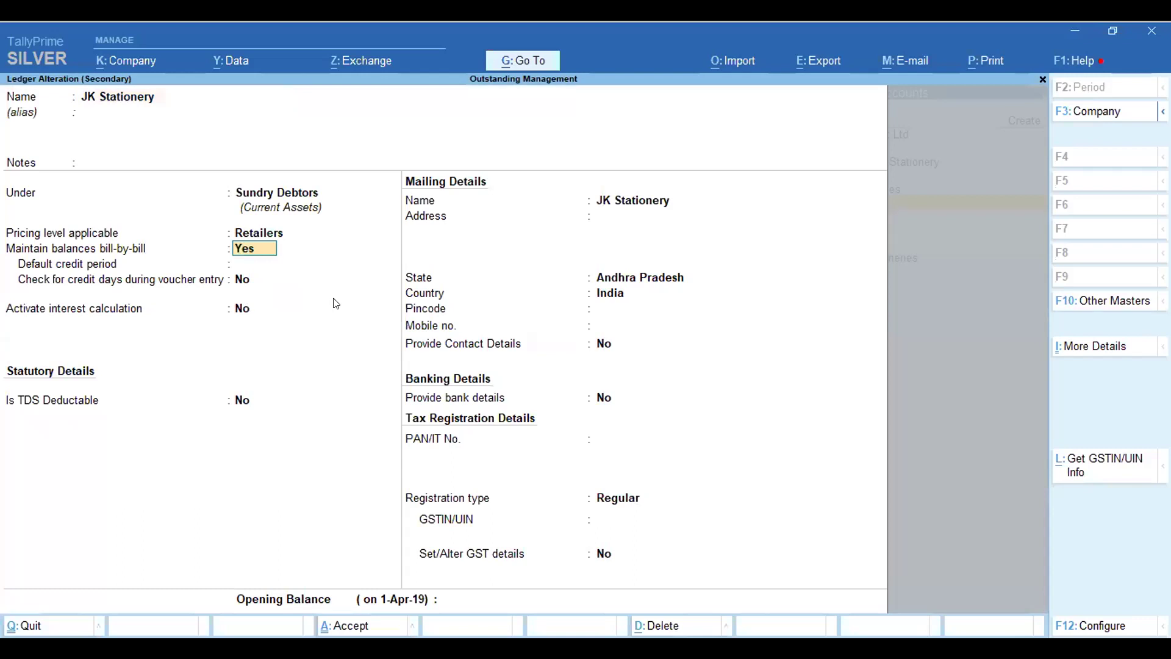
pyautogui.press('BackSpace')
pyautogui.press('Escape')
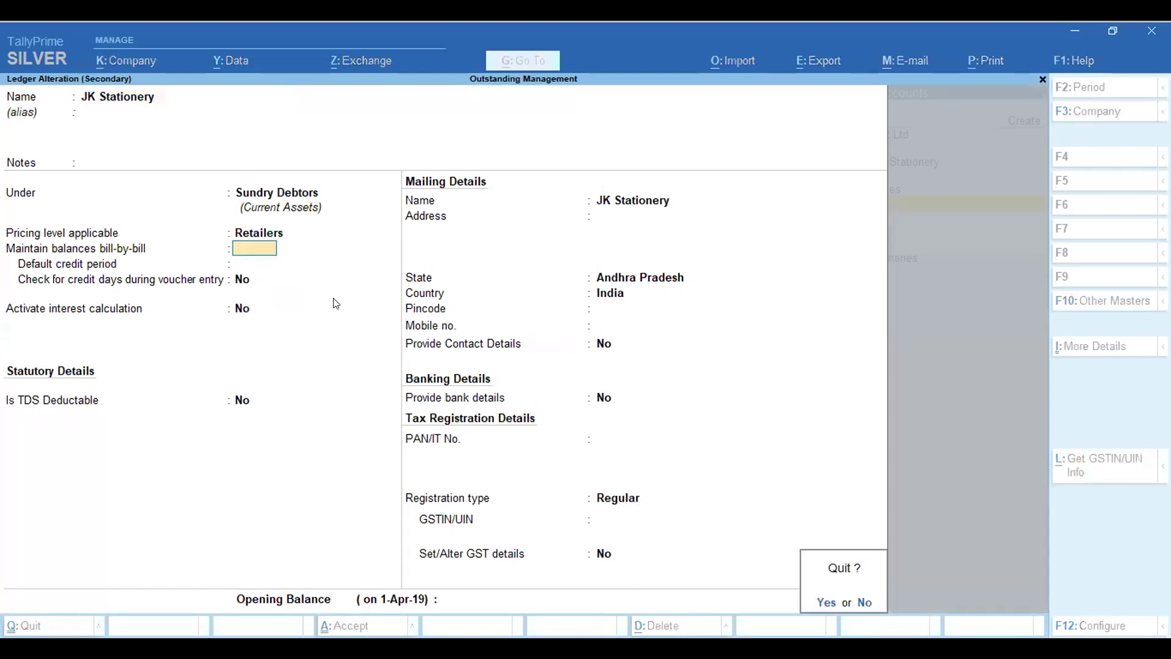
pyautogui.press('y')
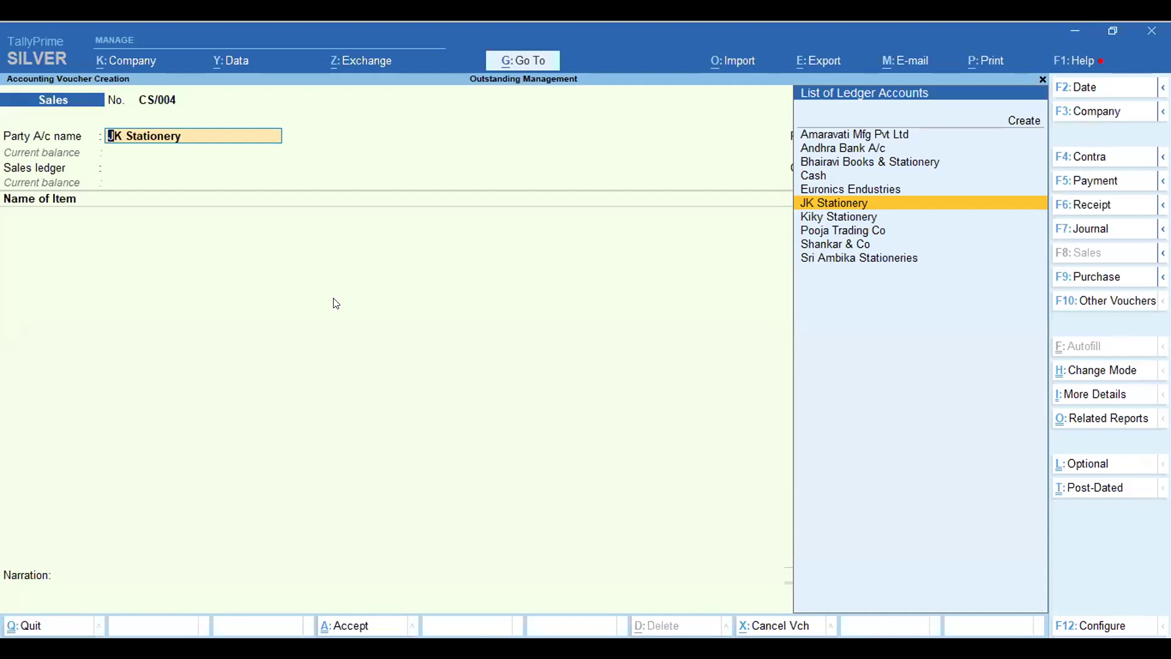
# Keep JK Stationery's default party details and set the sales ledger to Sale A/c, classified Sales Taxable, with cost centre class Not Applicable
pyautogui.press('Return')
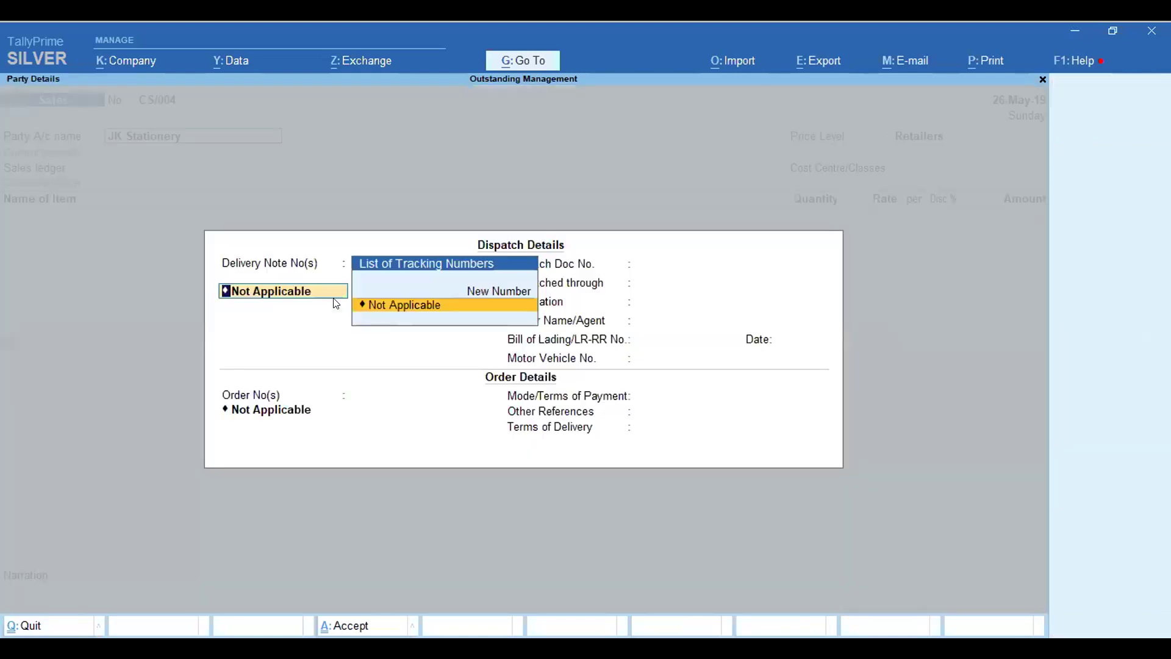
pyautogui.hotkey('ctrl', 'a')
pyautogui.hotkey('ctrl', 'a')
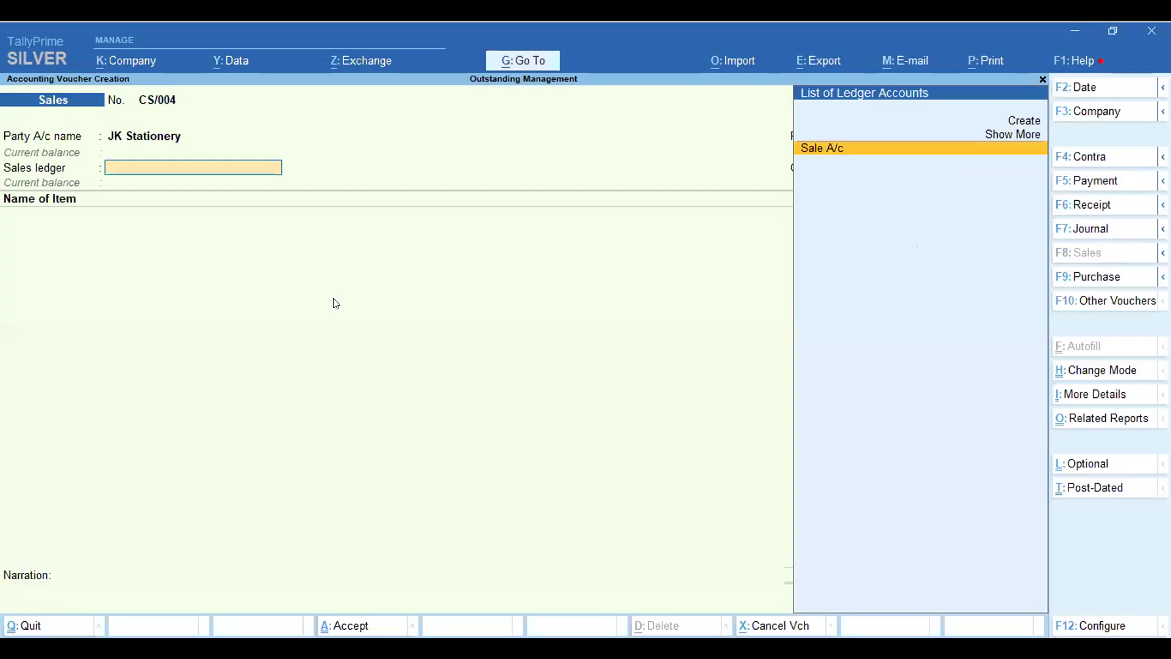
pyautogui.press('Return')
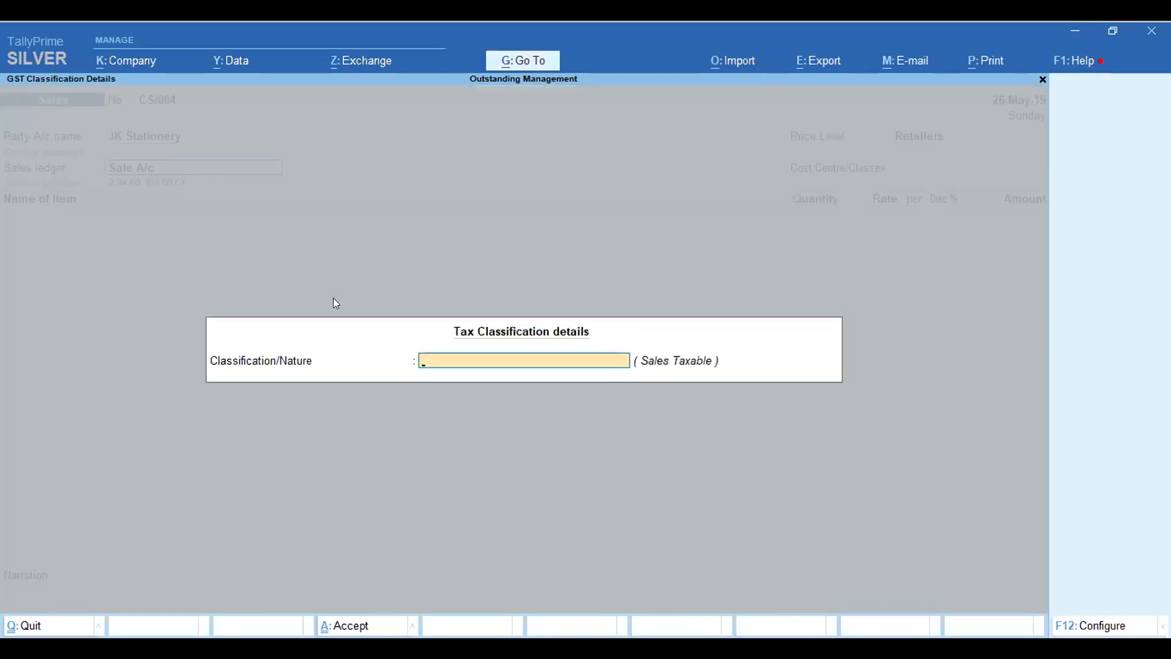
pyautogui.write('Sa')
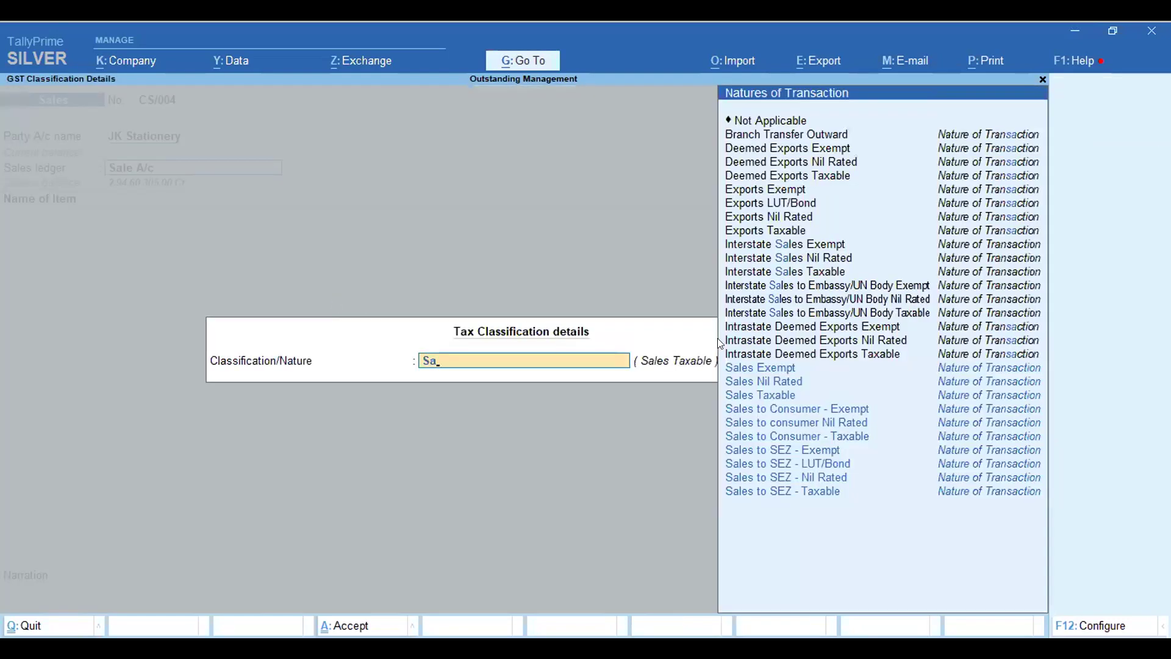
pyautogui.click(736, 395)
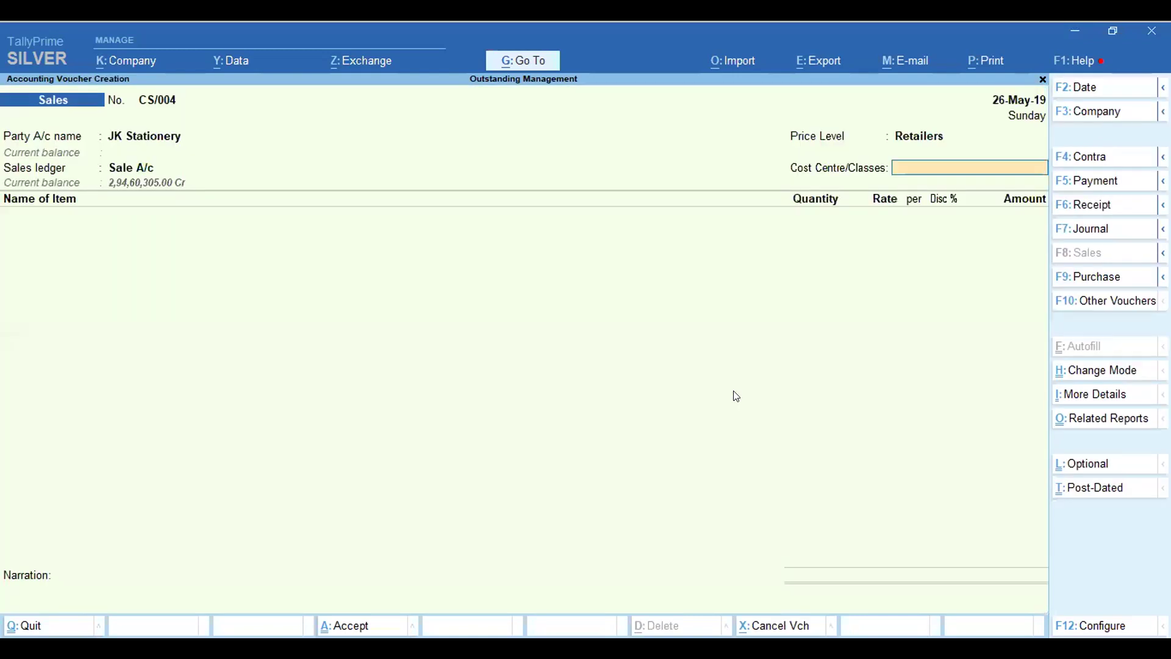
pyautogui.press('Return')
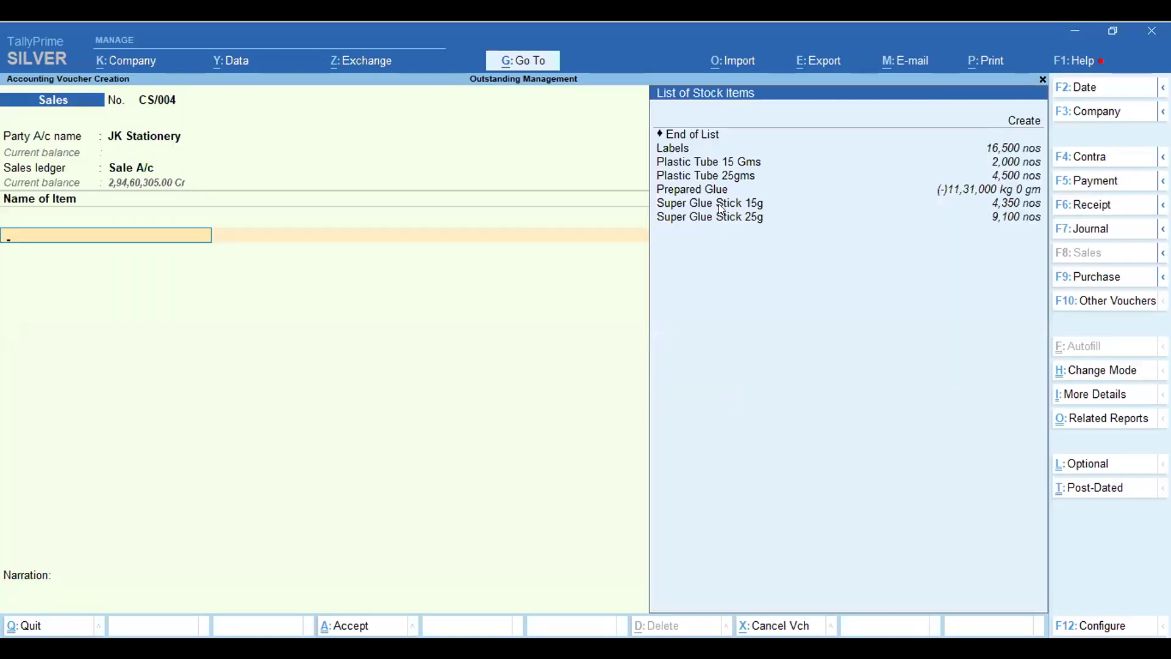
# Add 2,000 nos of Super Glue Stick 15g from Batch 01 with tracking and order numbers Not Applicable, keeping the default rate and discount
pyautogui.click(722, 209)
pyautogui.click(722, 210)
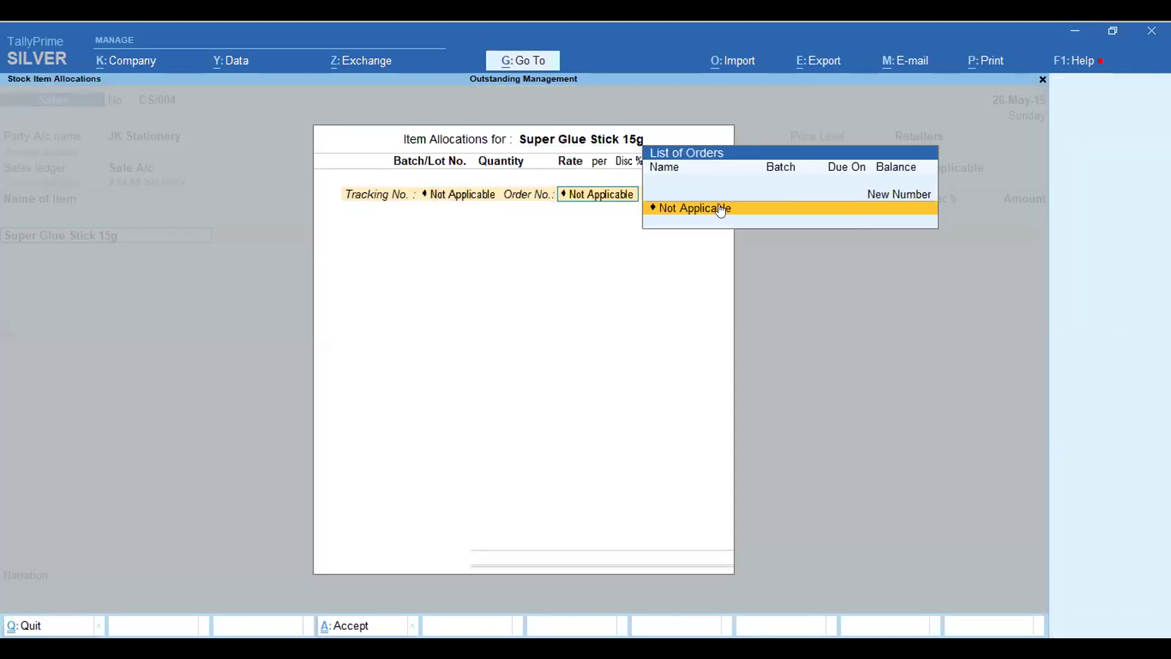
pyautogui.click(722, 209)
pyautogui.press('Return')
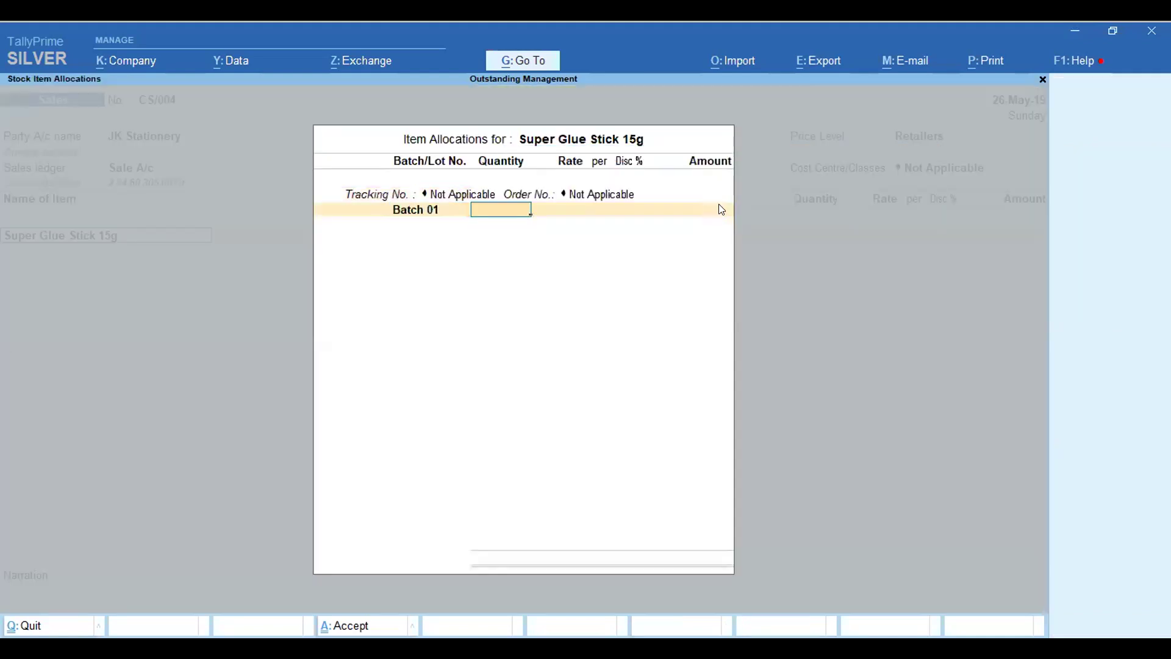
pyautogui.write('2000')
pyautogui.press('Return')
pyautogui.press('Return')
pyautogui.press('Return')
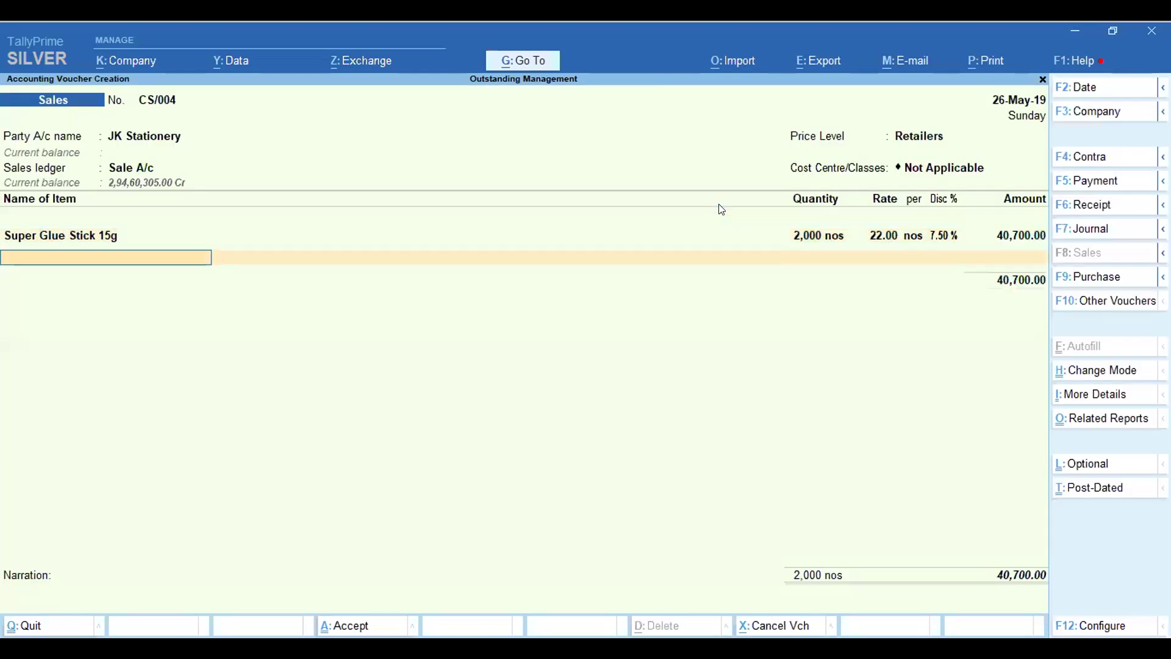
# Add the Output CGST and Output SGST ledgers below the item, and proceed to the bill-wise details
pyautogui.write('Ou')
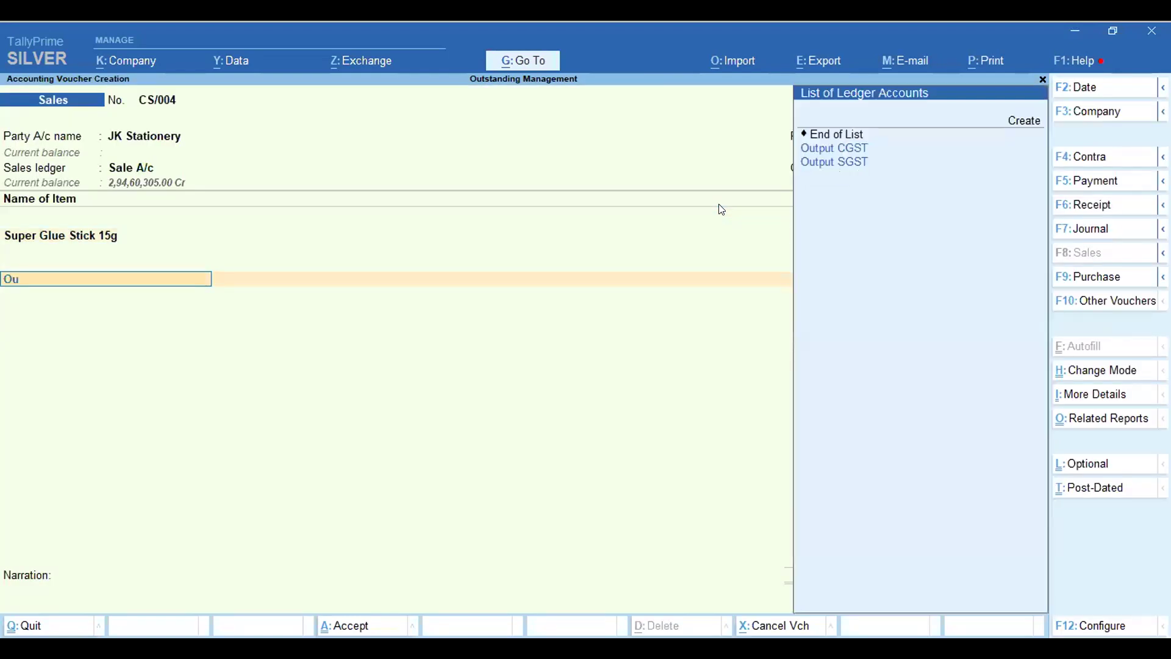
pyautogui.press('Return')
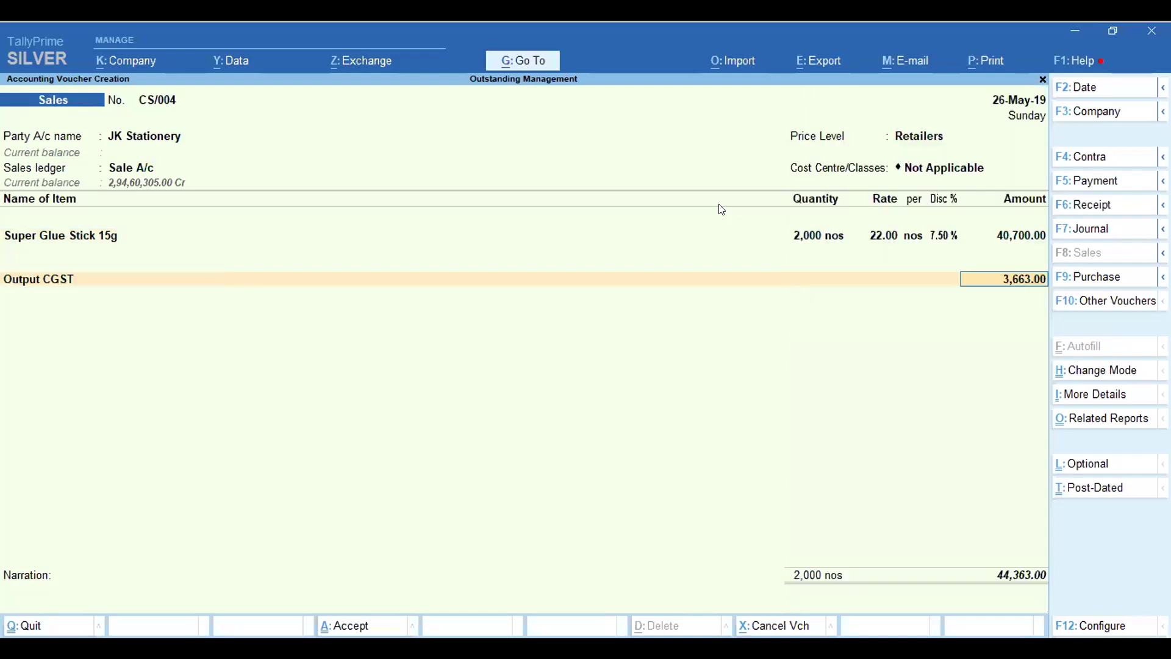
pyautogui.press('Return')
pyautogui.write('Ou')
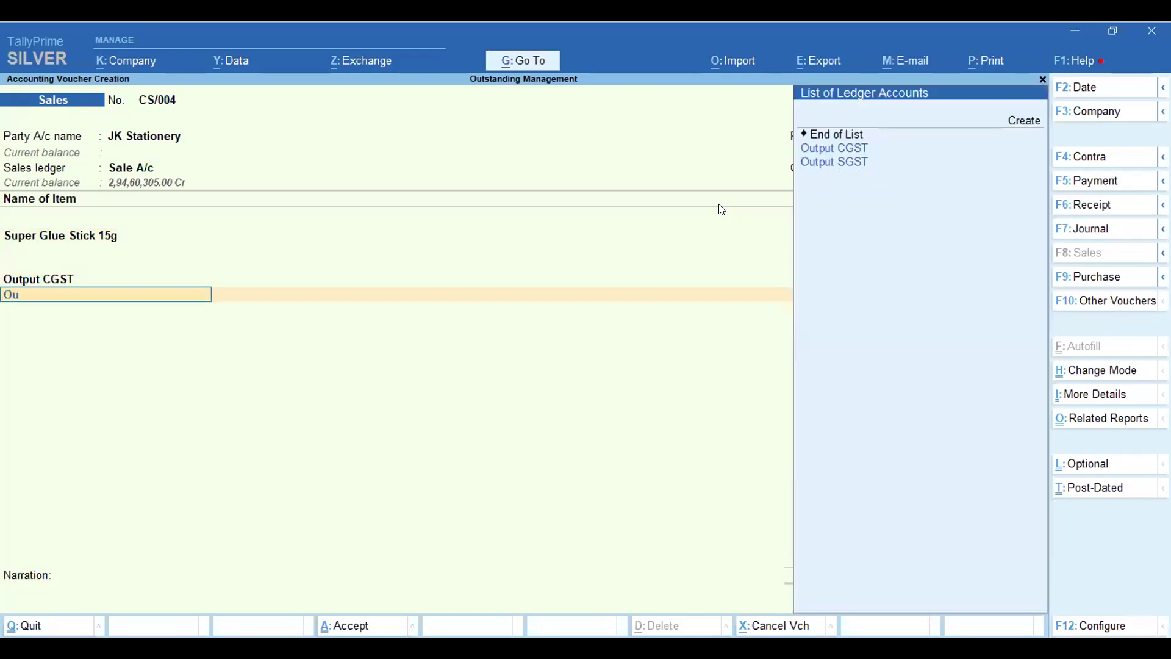
pyautogui.press('Down')
pyautogui.press('Return')
pyautogui.press('Return')
pyautogui.press('Return')
pyautogui.press('Return')
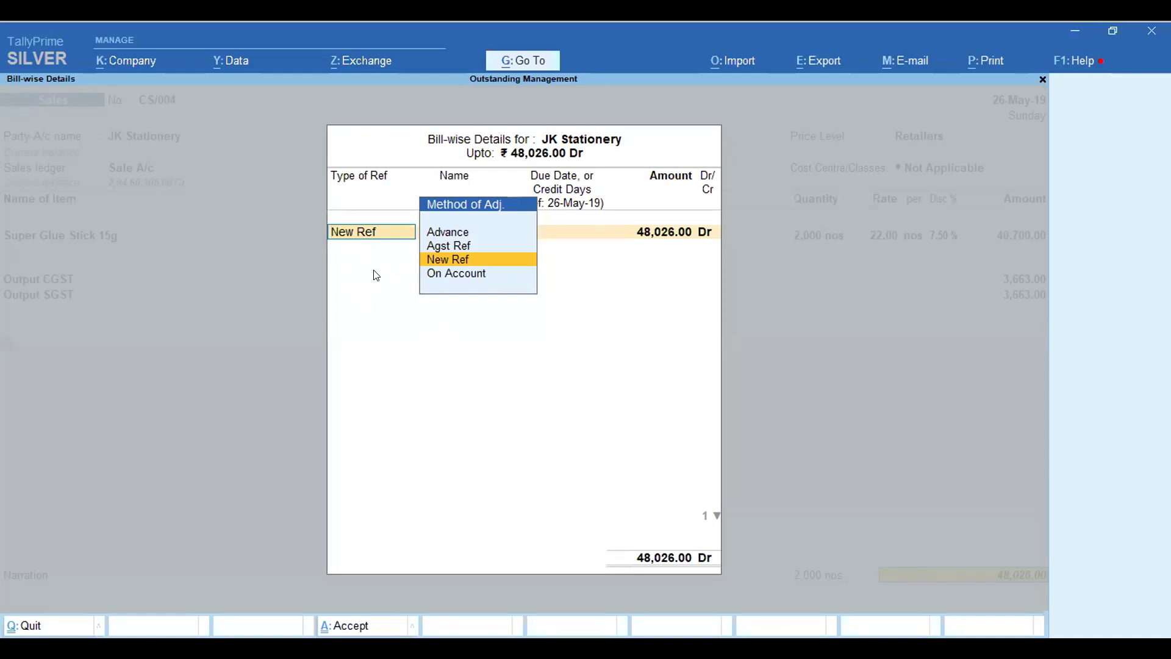
# Allocate the full voucher amount to New Ref CS/004 with a credit period of 30 days
pyautogui.press('Return')
pyautogui.press('Return')
pyautogui.press('Return')
pyautogui.press('BackSpace')
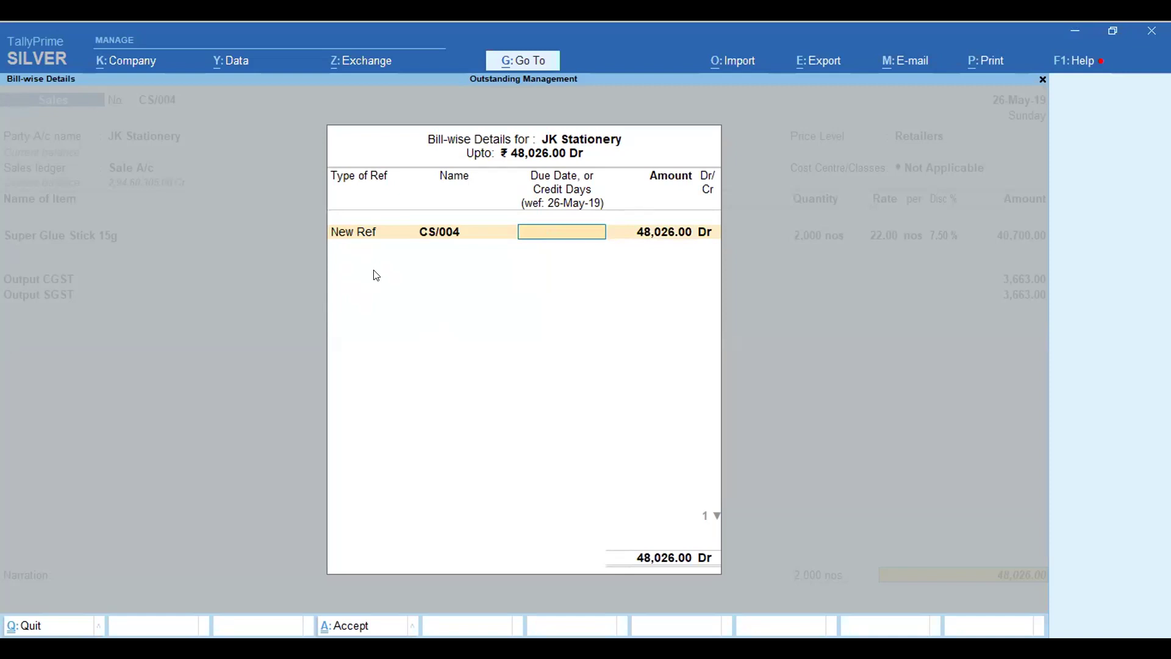
pyautogui.write('30')
pyautogui.press('Return')
pyautogui.press('Return')
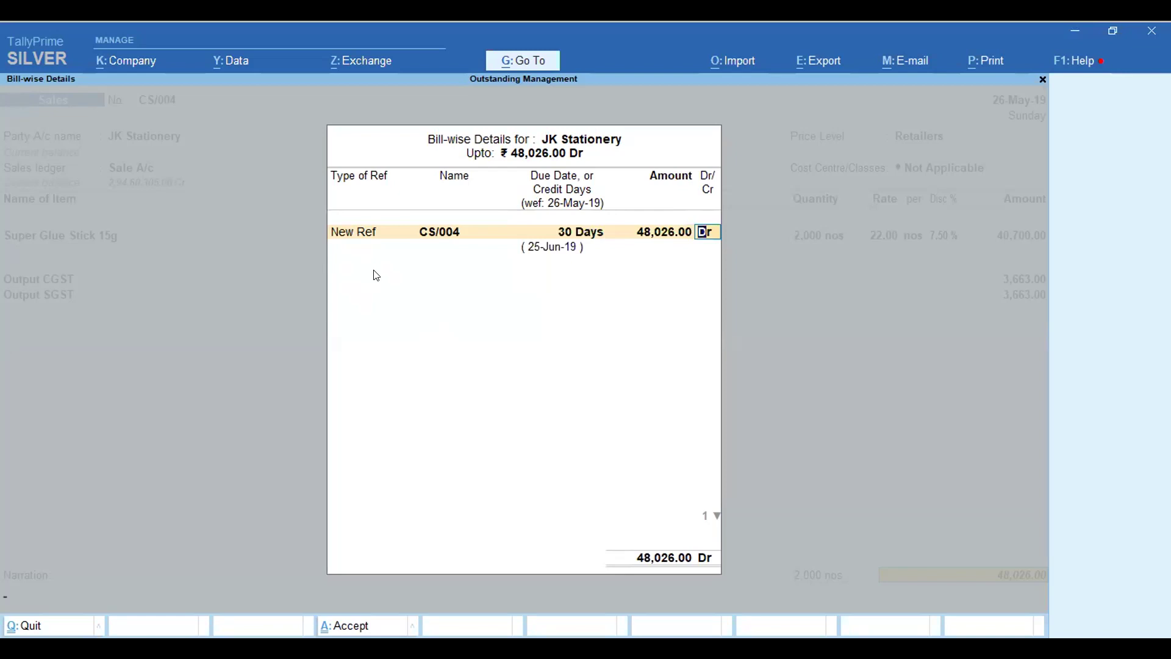
# Save the sales voucher with its debit bill allocation and return to the Gateway of Tally
pyautogui.press('Return')
pyautogui.press('Return')
pyautogui.press('Return')
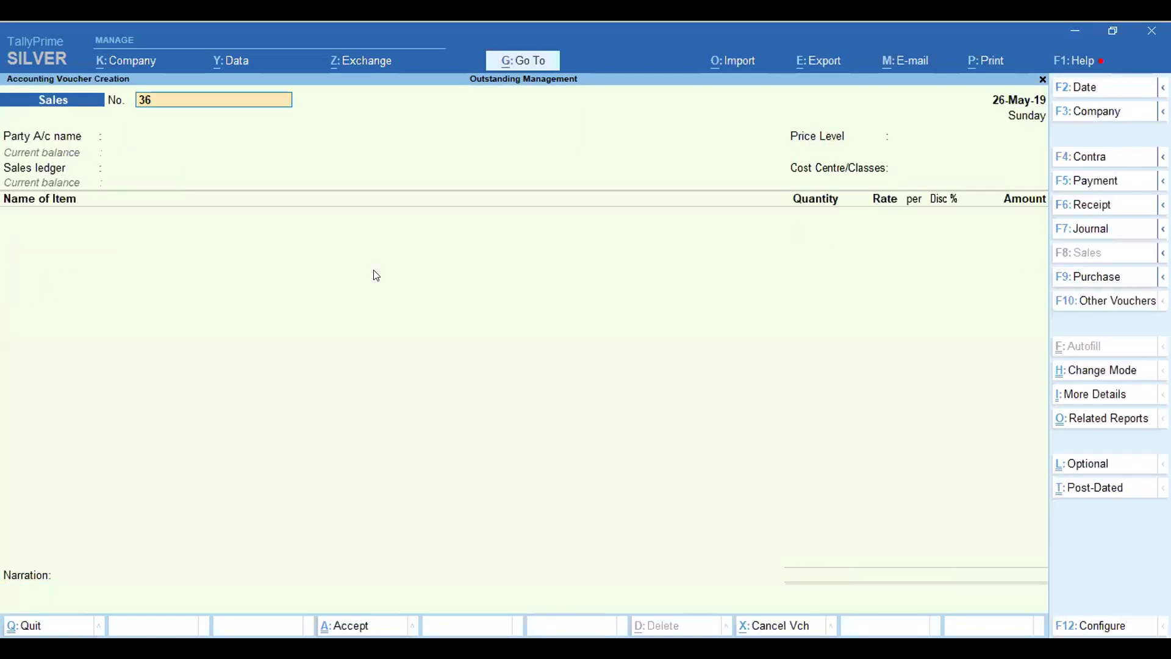
pyautogui.press('Escape')
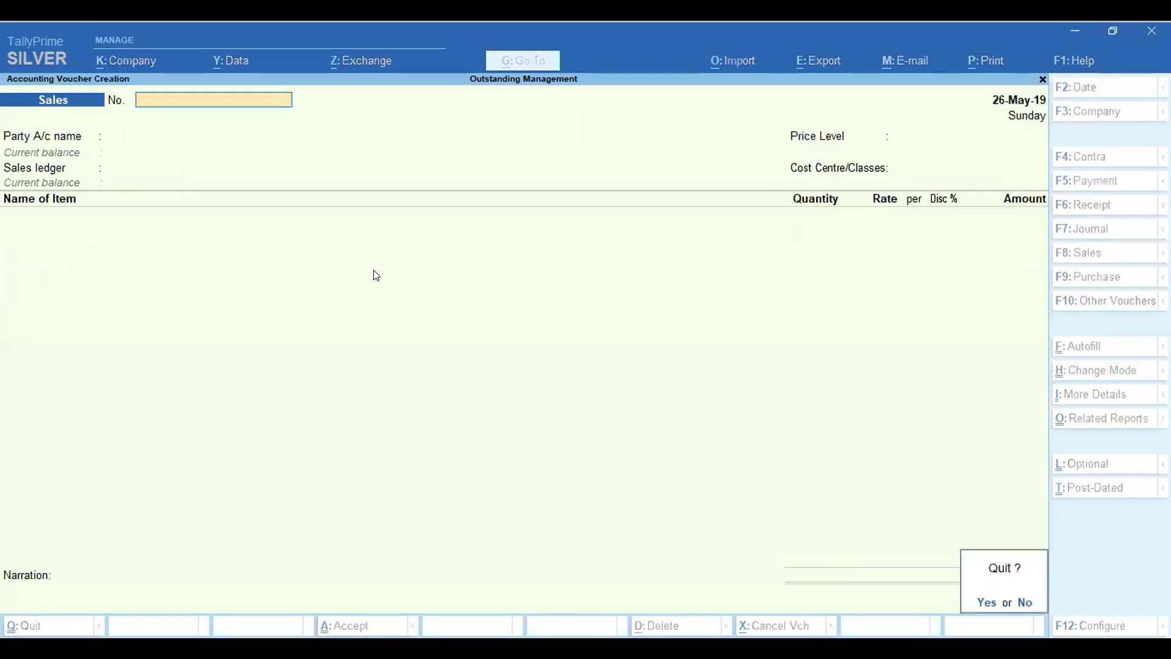
pyautogui.press('y')
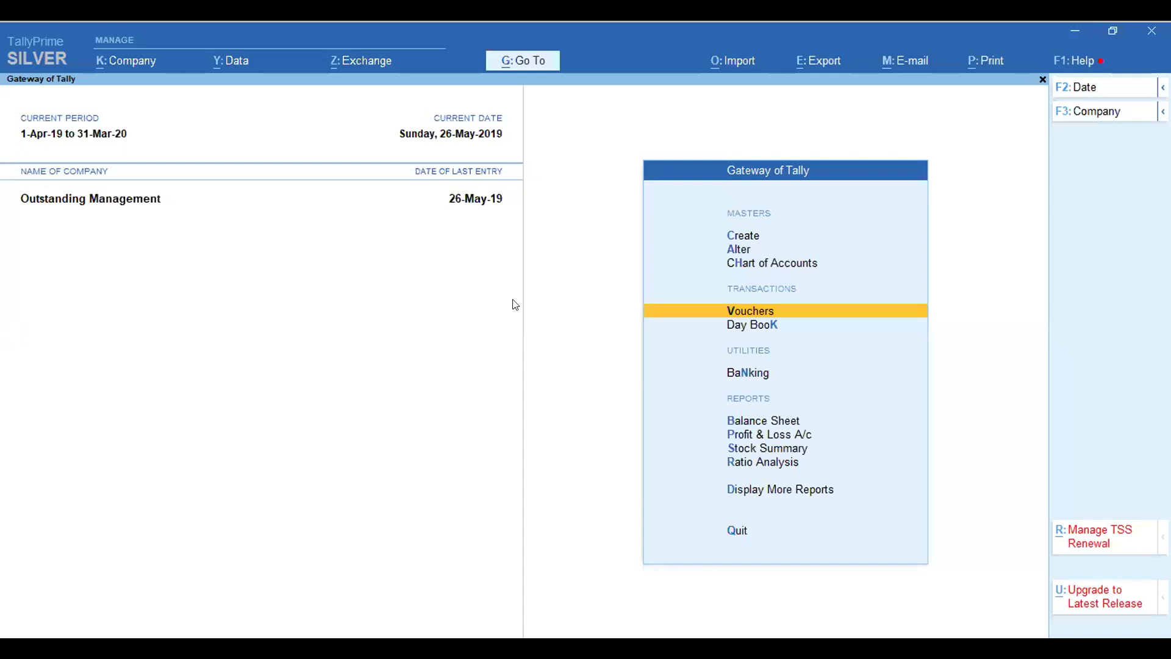
# View the receivables outstandings report with the JK Stationery bill CS/004 expanded in detail, and return to the Gateway of Tally
pyautogui.click(768, 499)
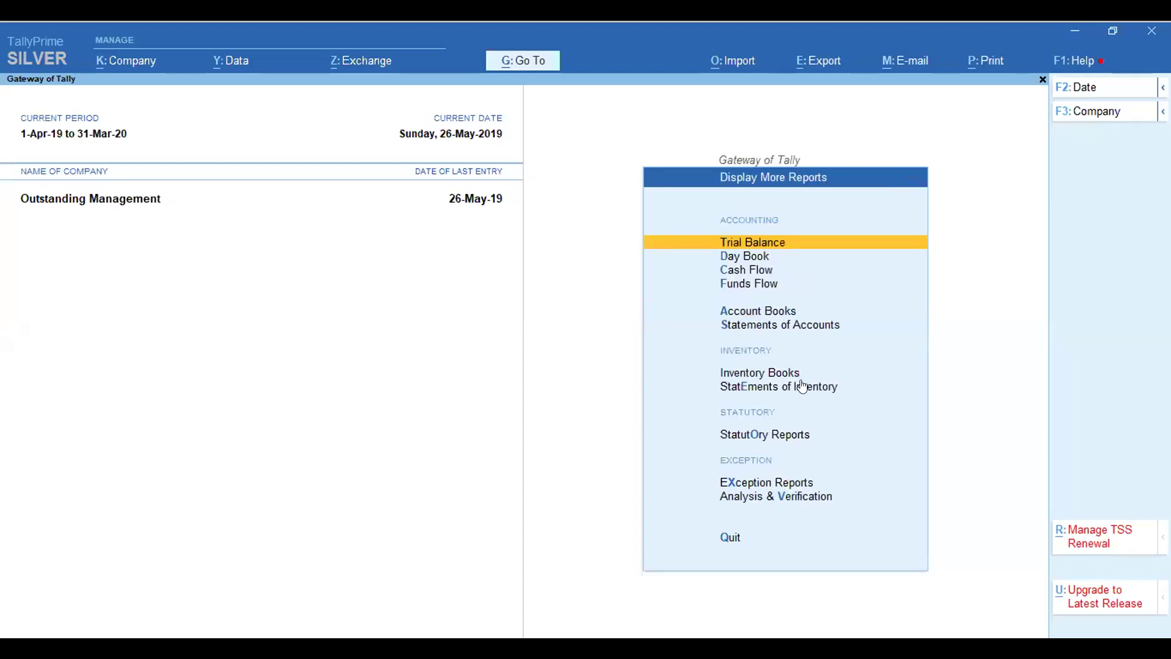
pyautogui.click(761, 329)
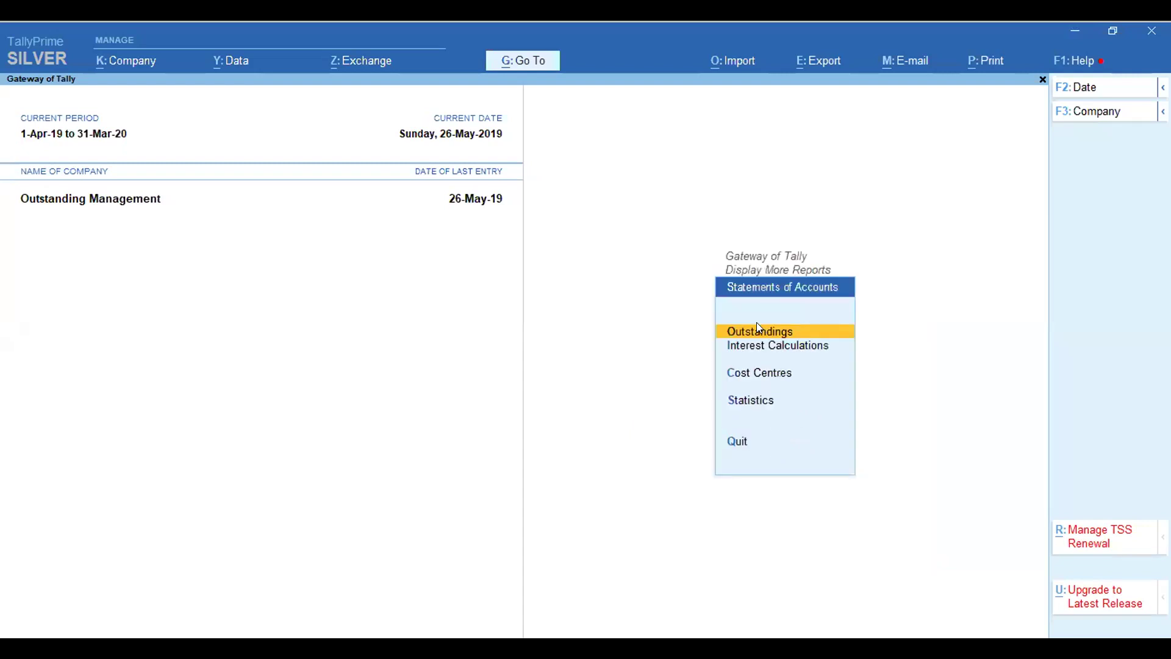
pyautogui.click(759, 328)
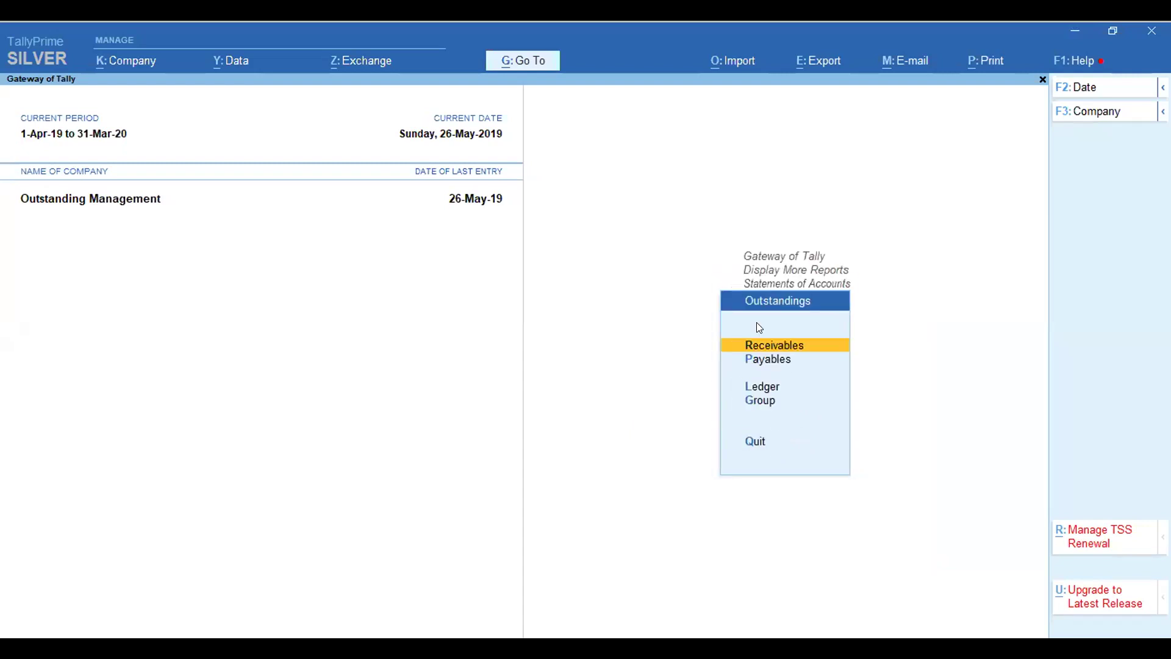
pyautogui.press('Return')
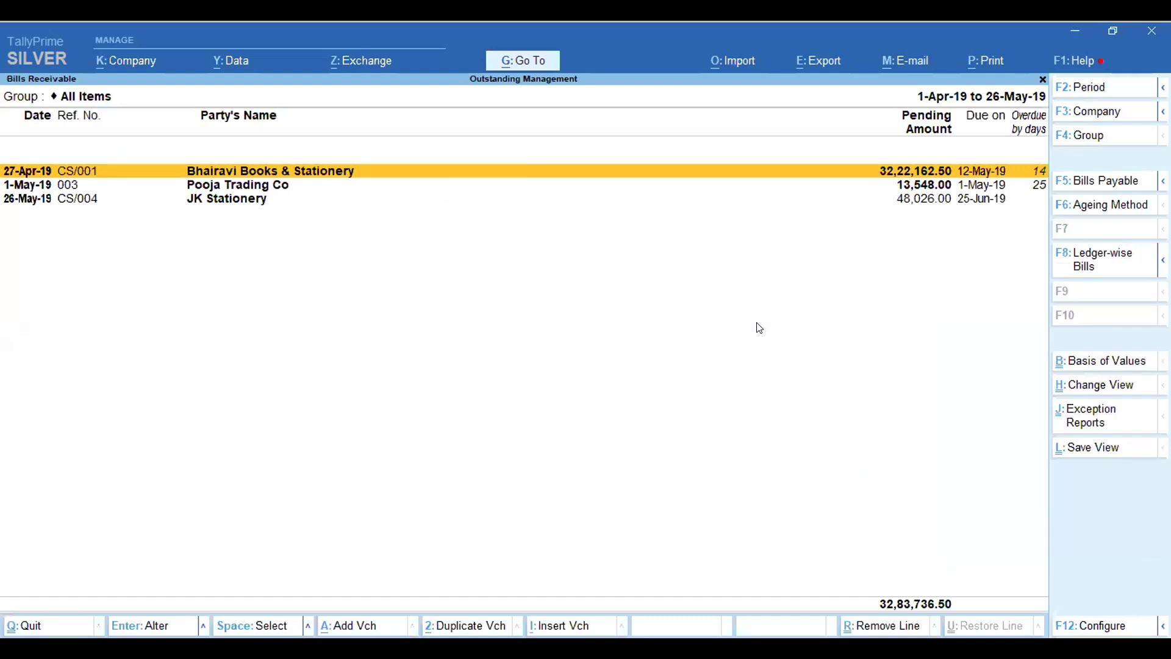
pyautogui.press('Down')
pyautogui.press('Down')
pyautogui.hotkey('shift', 'Return')
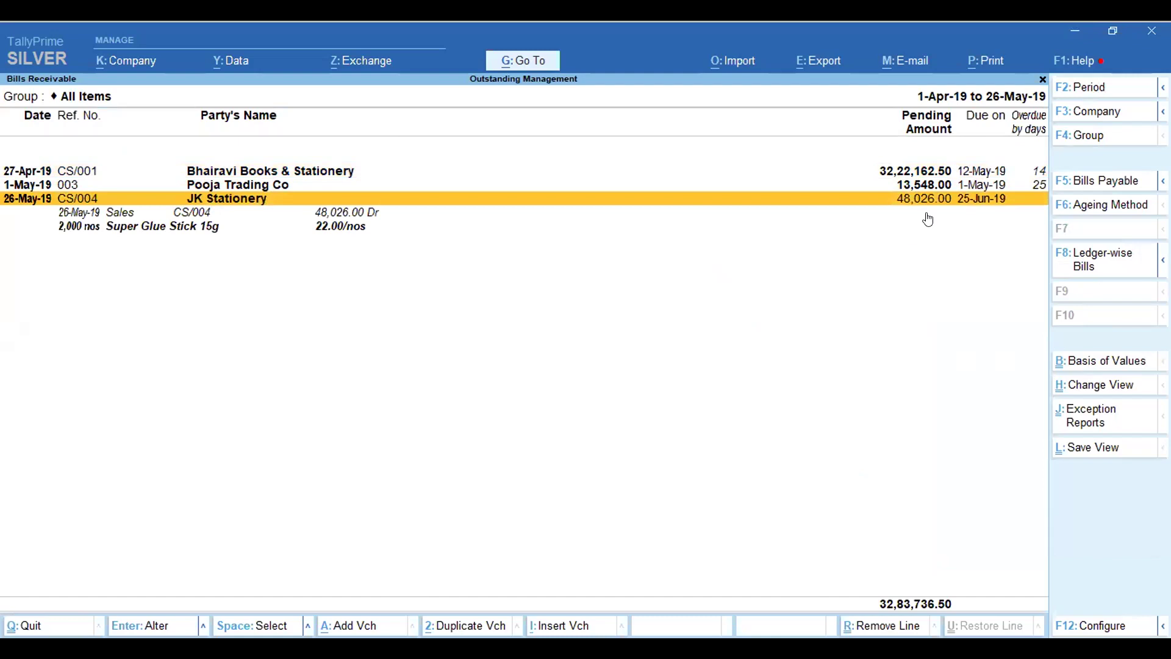
pyautogui.press('Escape')
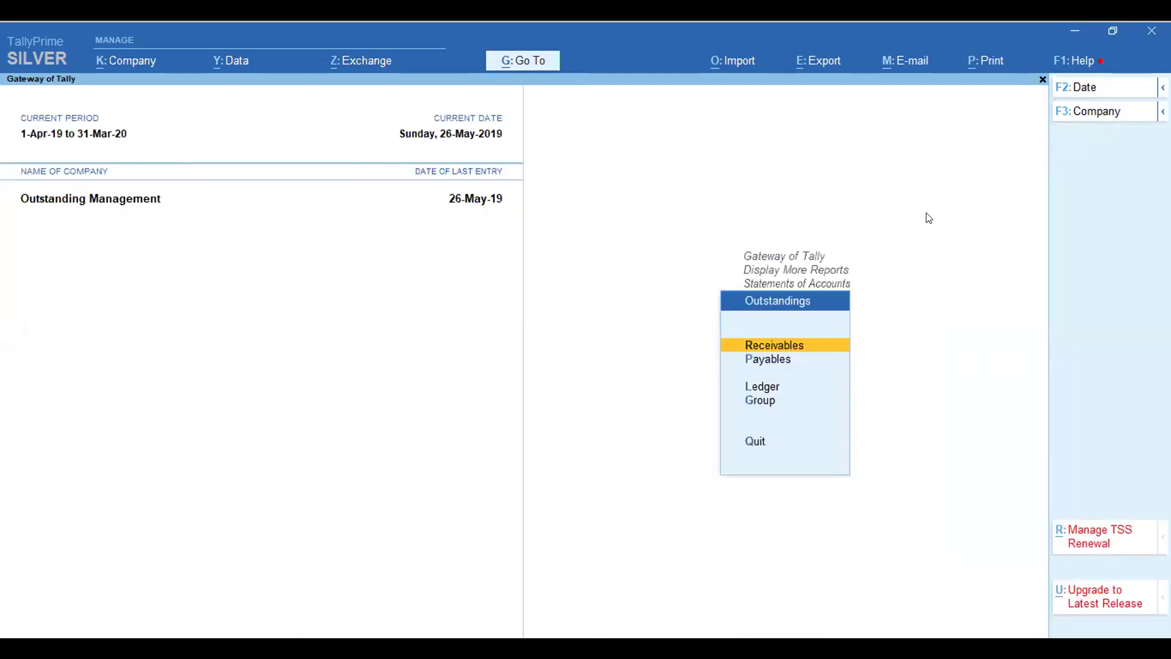
pyautogui.press('Escape')
pyautogui.press('Escape')
pyautogui.press('Escape')
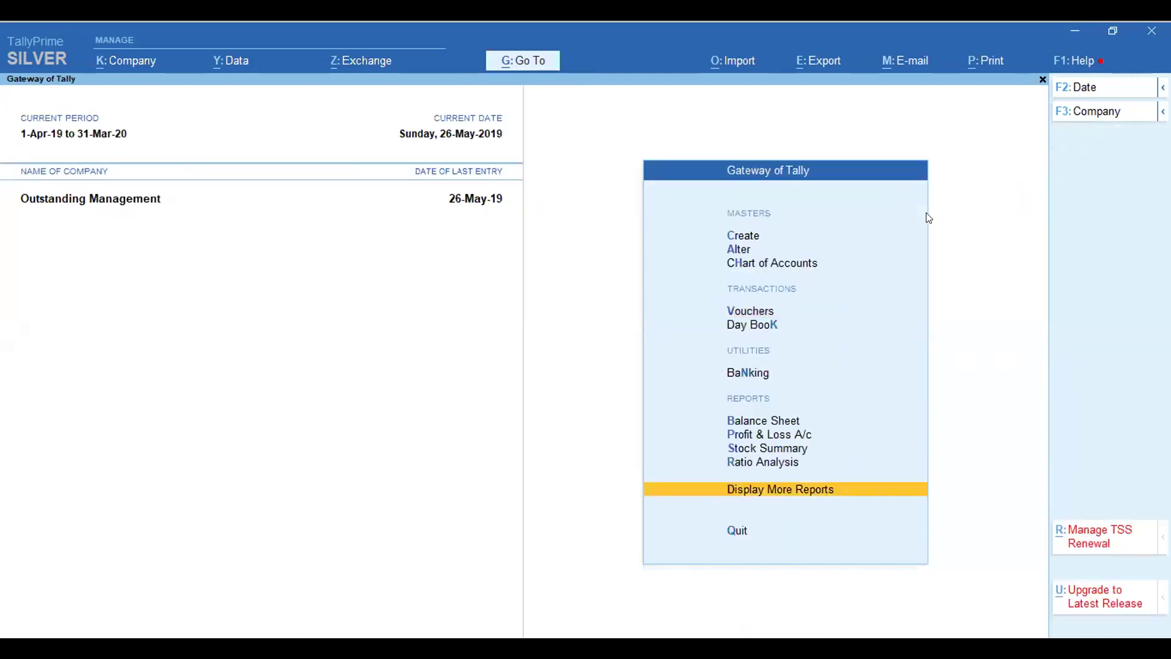
pyautogui.press('Escape')
pyautogui.press('Escape')
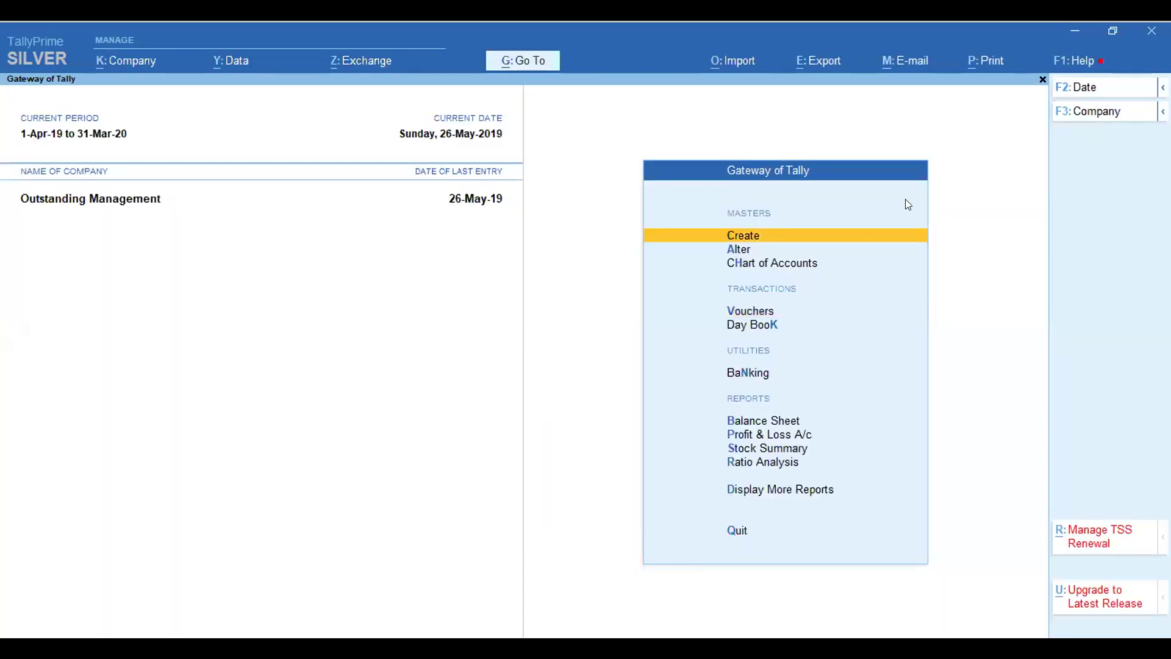
# Start a receipt voucher dated 1-Jun-19 from the voucher entry screen
pyautogui.click(750, 310)
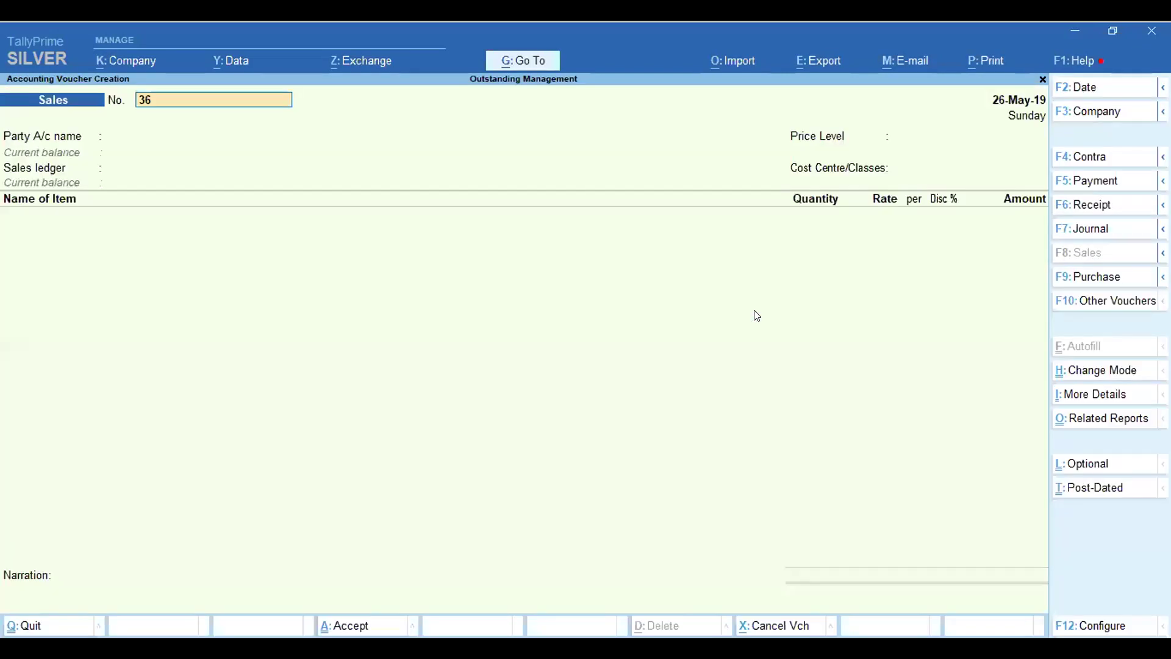
pyautogui.click(1101, 92)
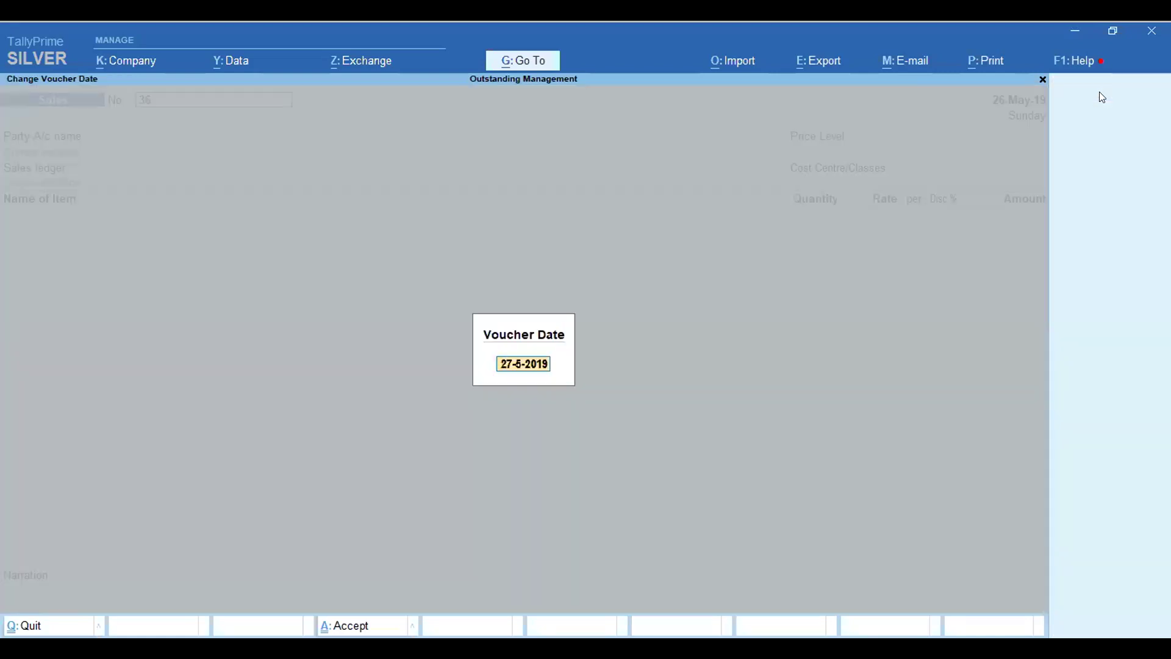
pyautogui.write('1.6')
pyautogui.press('Return')
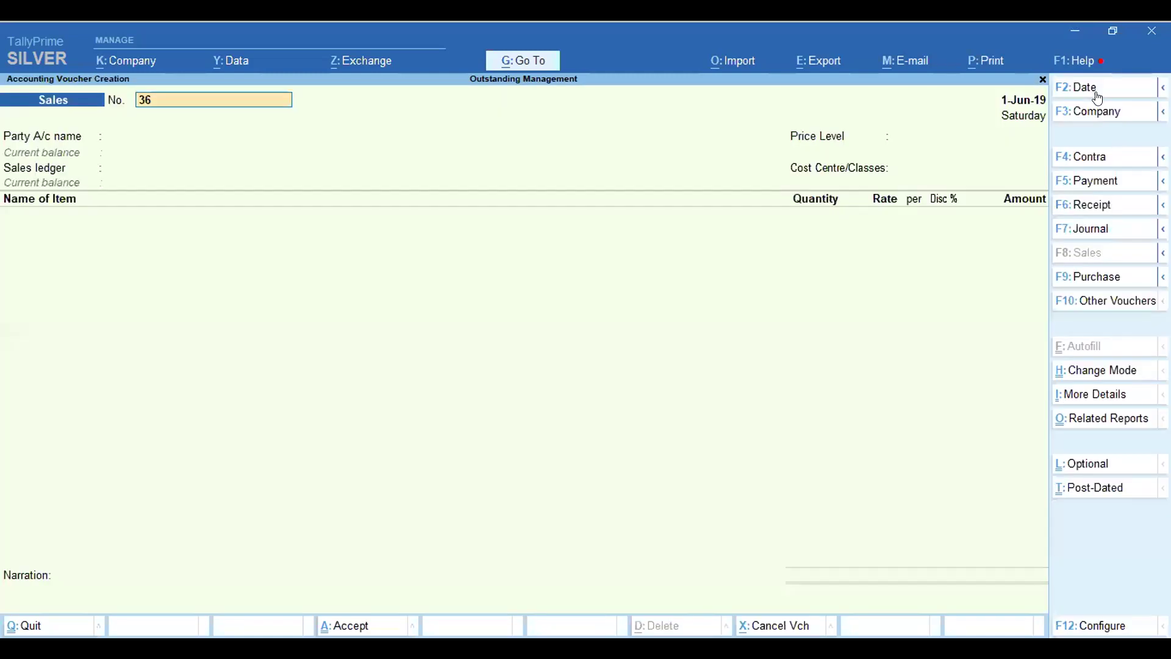
pyautogui.click(1097, 202)
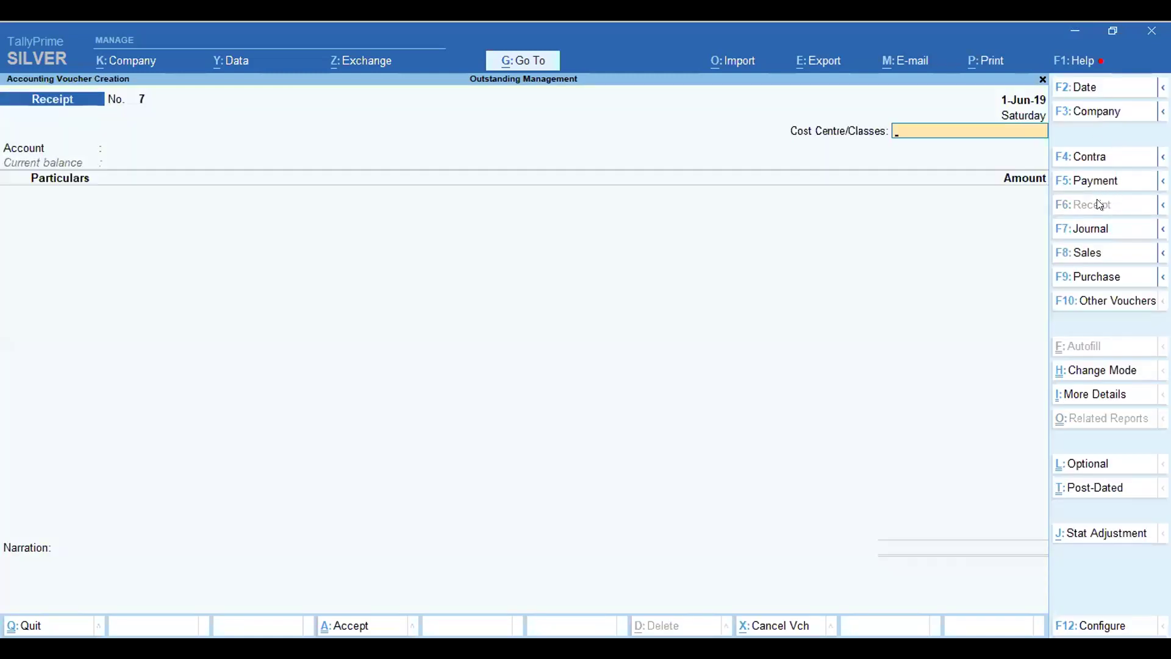
# Set the receipt's account to Andhra Bank A/c and enter JK Stationery as the party, proceeding to its bill-wise details
pyautogui.press('Return')
pyautogui.write('an')
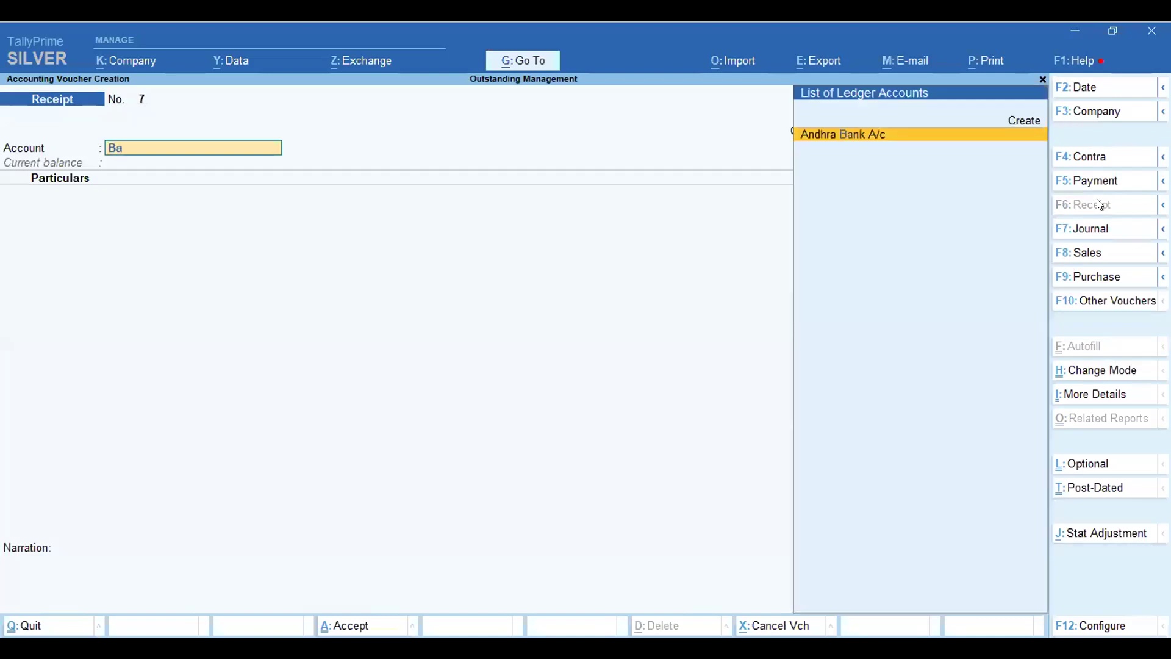
pyautogui.press('Return')
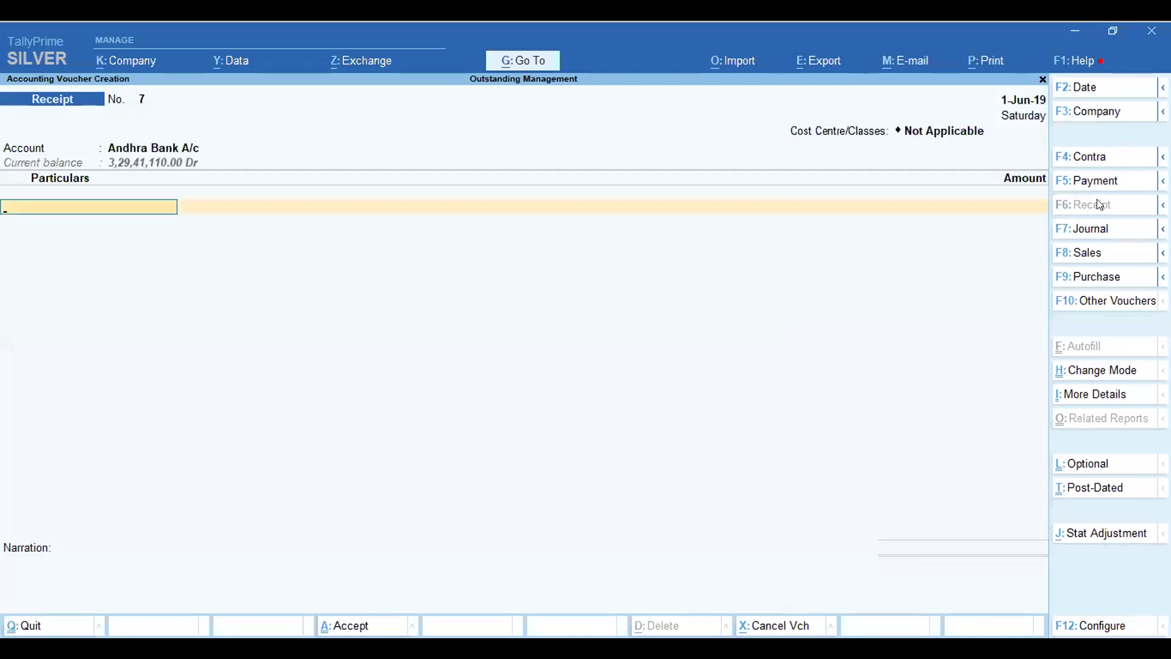
pyautogui.write('jk')
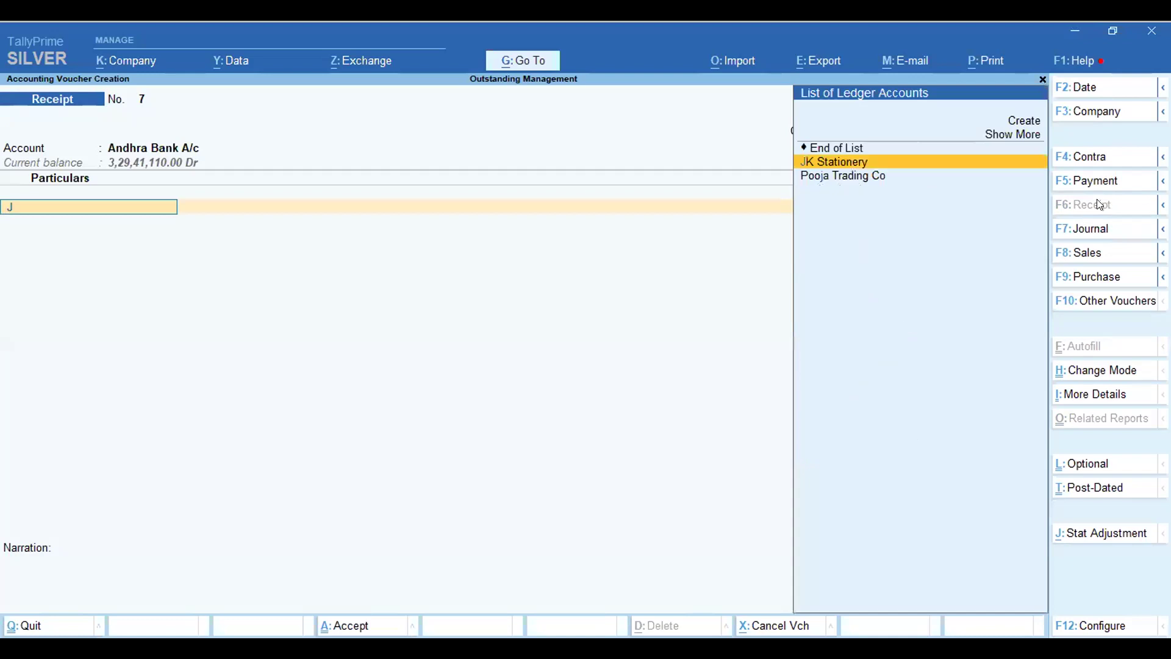
pyautogui.press('Return')
pyautogui.press('Return')
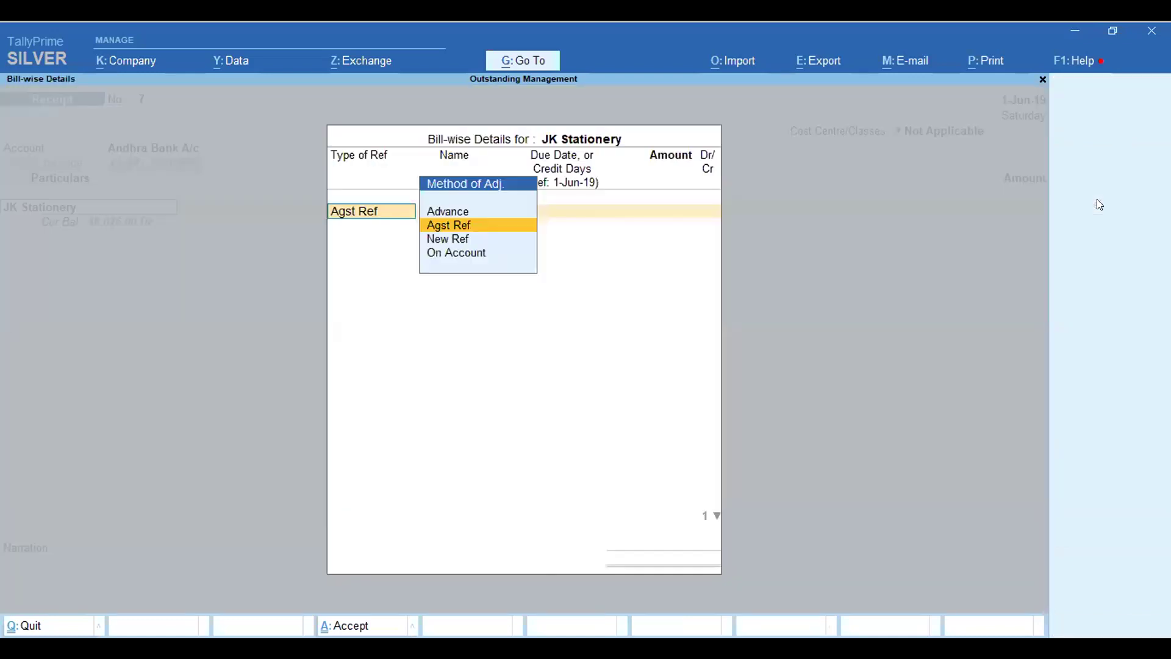
# Allocate the receipt as Agst Ref to pending bill CS/004 for its full balance and accept the Cheque/DD bank allocation
pyautogui.press('Return')
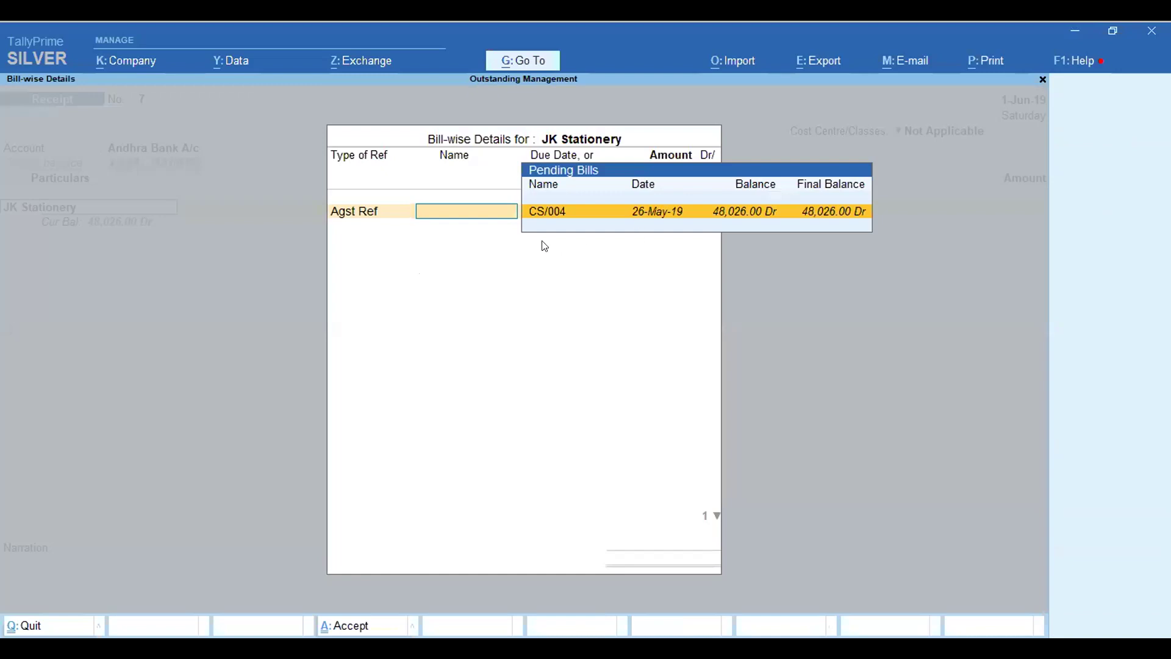
pyautogui.press('Return')
pyautogui.press('Return')
pyautogui.press('Return')
pyautogui.press('Return')
pyautogui.press('Return')
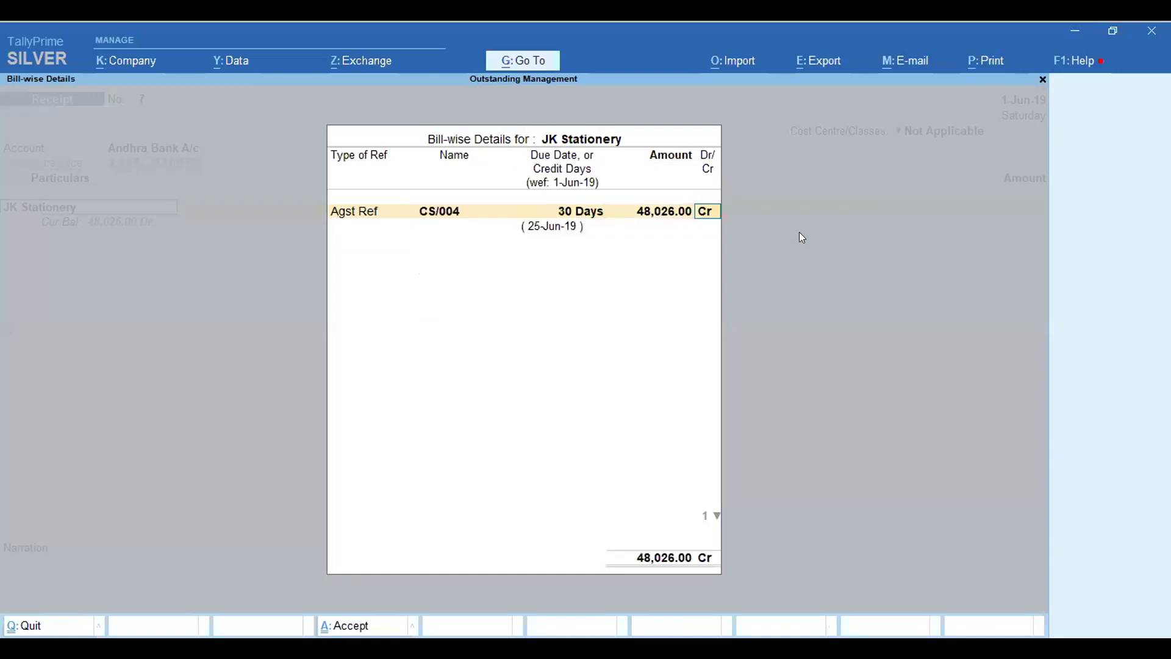
pyautogui.press('Return')
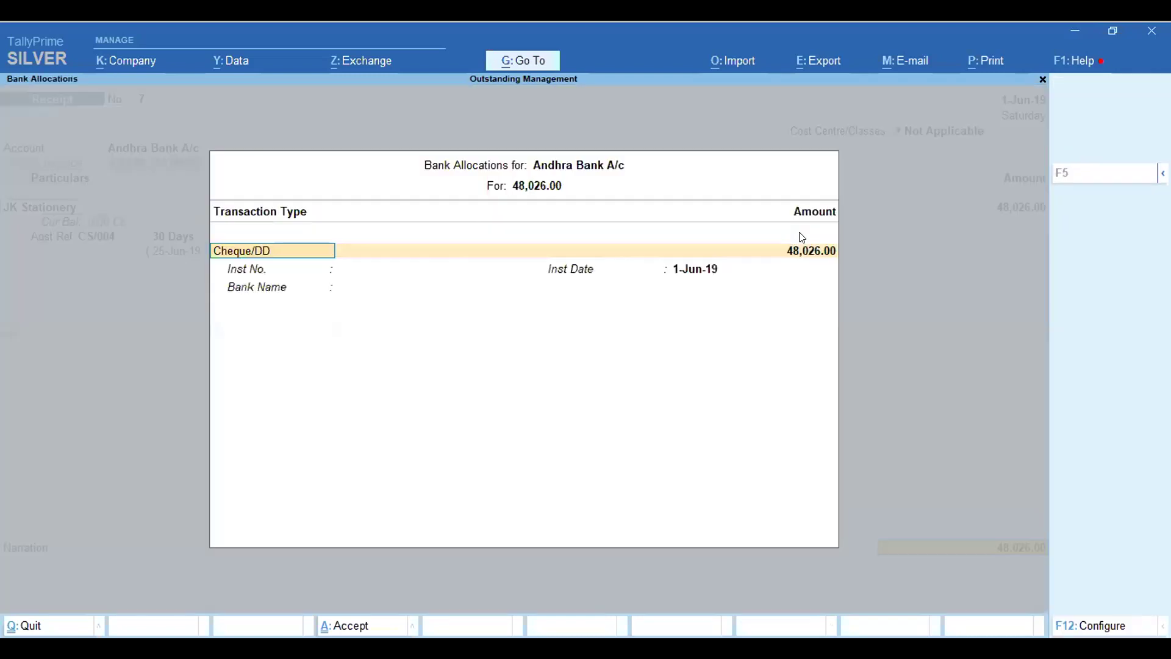
pyautogui.hotkey('ctrl', 'a')
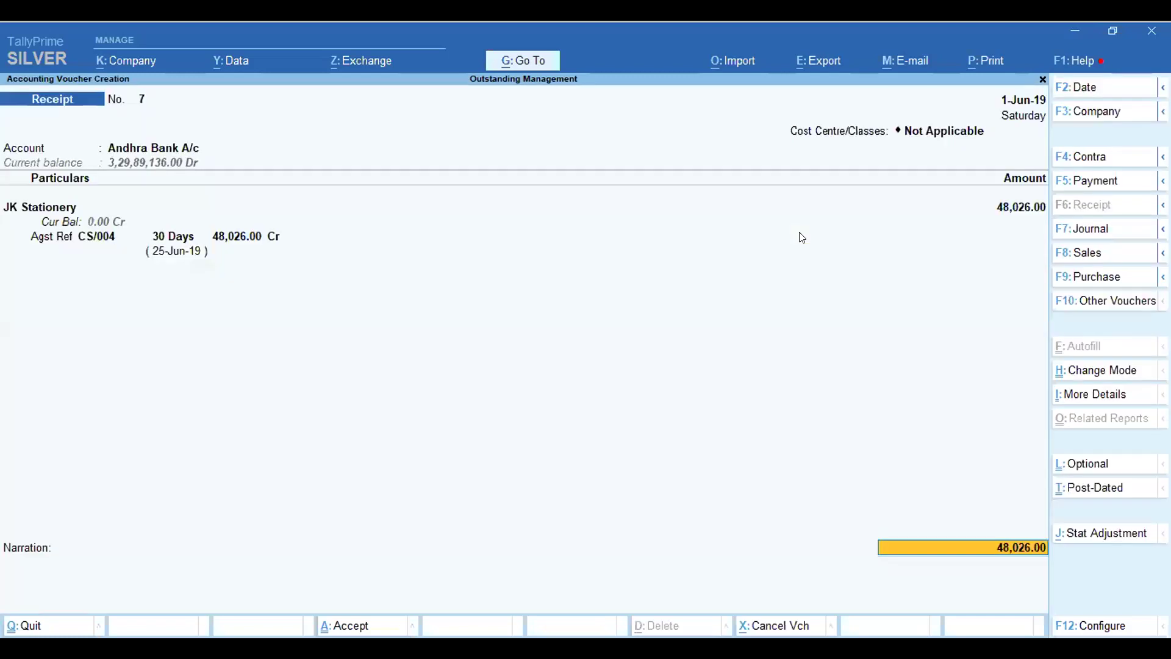
# Set the amount received against bill CS/004 to 30,000 and proceed to the bank allocations
pyautogui.click(802, 237)
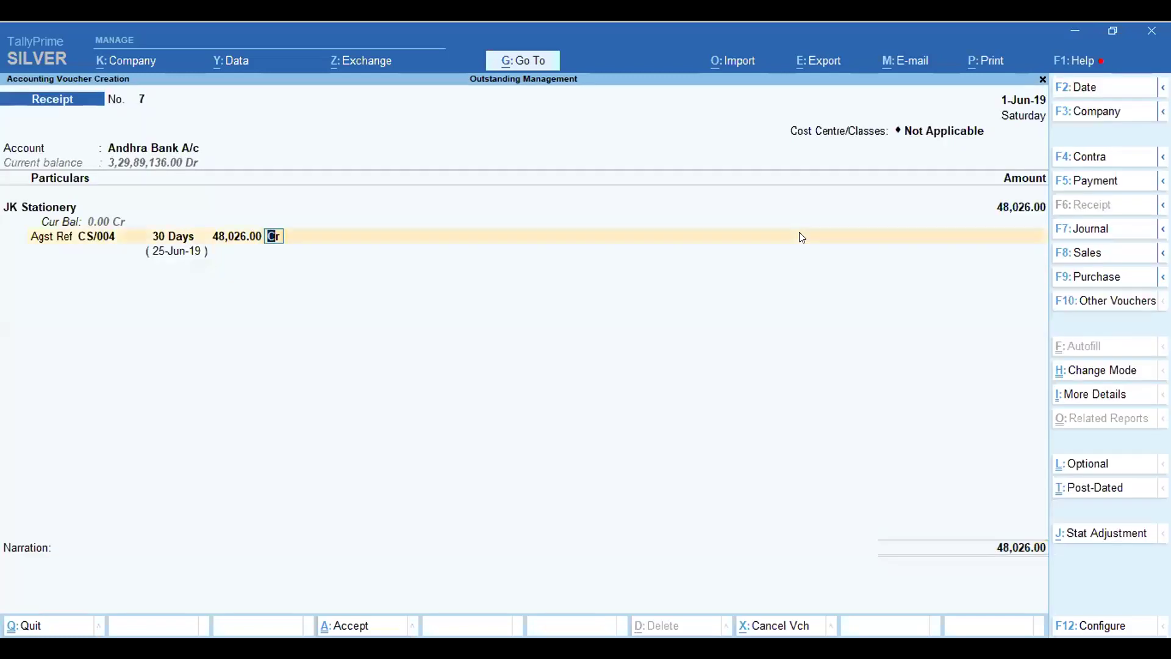
pyautogui.write('30,000')
pyautogui.press('Return')
pyautogui.press('Return')
pyautogui.press('Return')
pyautogui.press('Return')
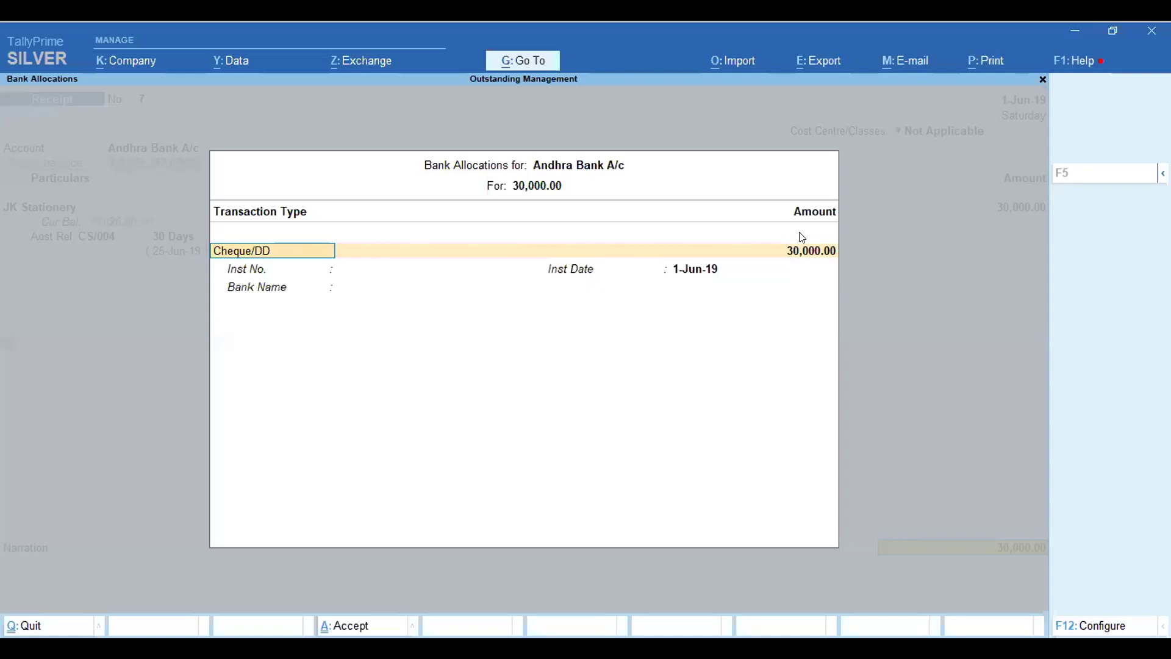
# Accept the Cheque/DD allocation, save the receipt voucher and return to the Gateway of Tally
pyautogui.hotkey('ctrl', 'a')
pyautogui.press('Return')
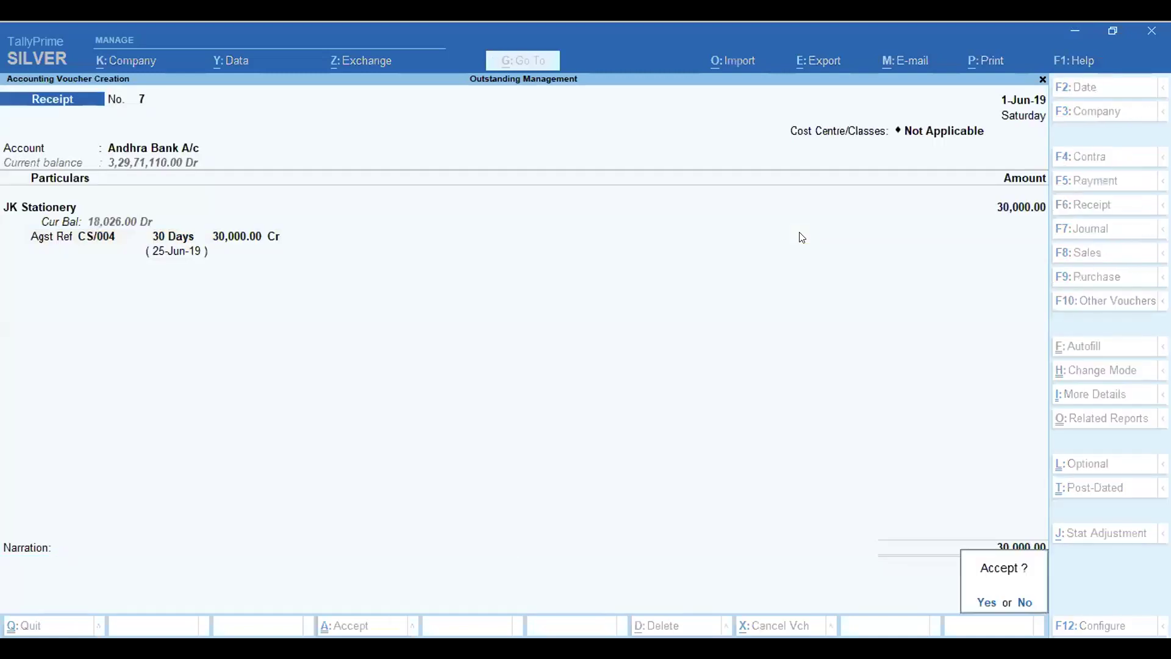
pyautogui.press('Return')
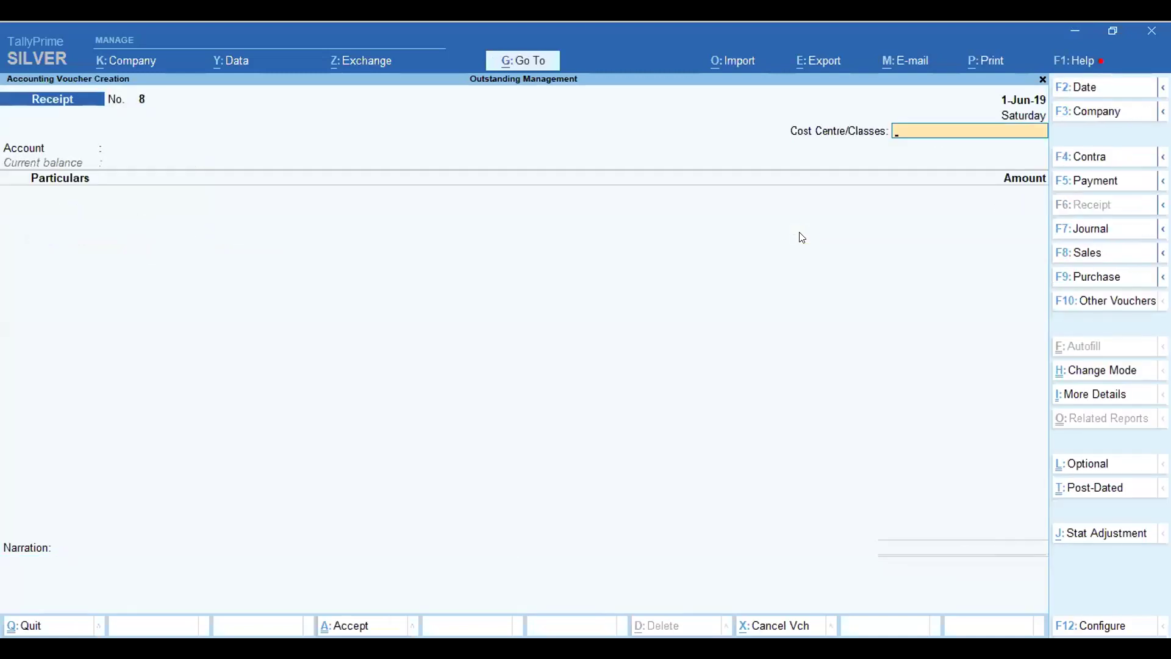
pyautogui.press('Escape')
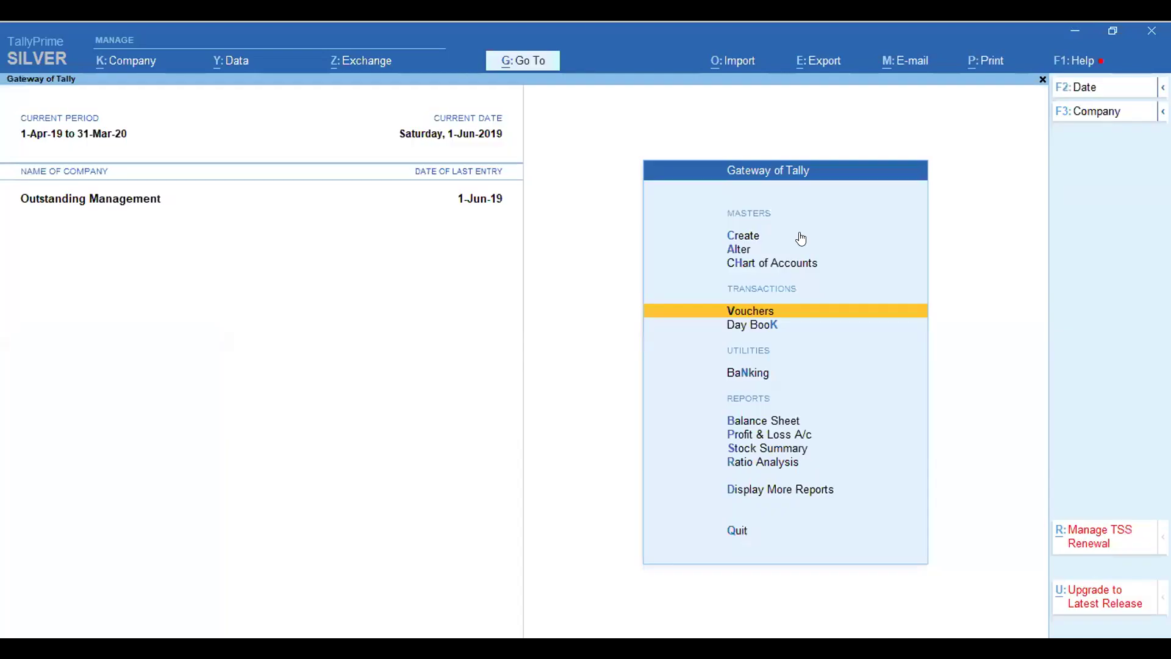
# View the receivables outstandings report with JK Stationery's bill CS/004 expanded in detail, and go back to the Display More Reports menu
pyautogui.press('d')
pyautogui.press('s')
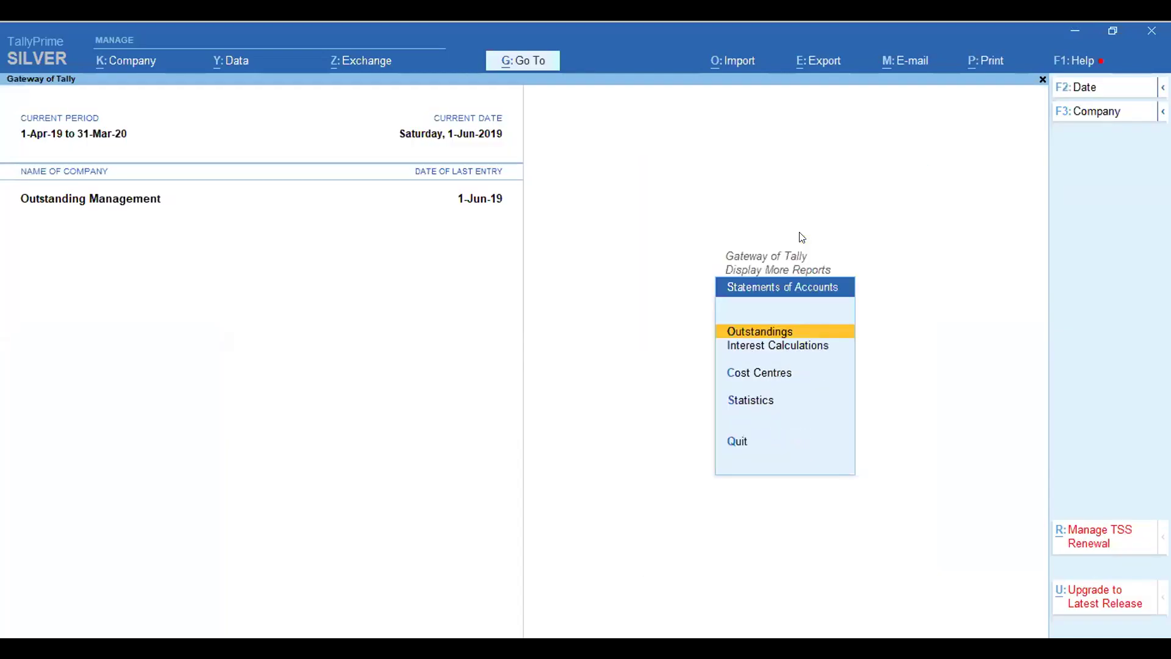
pyautogui.press('o')
pyautogui.press('r')
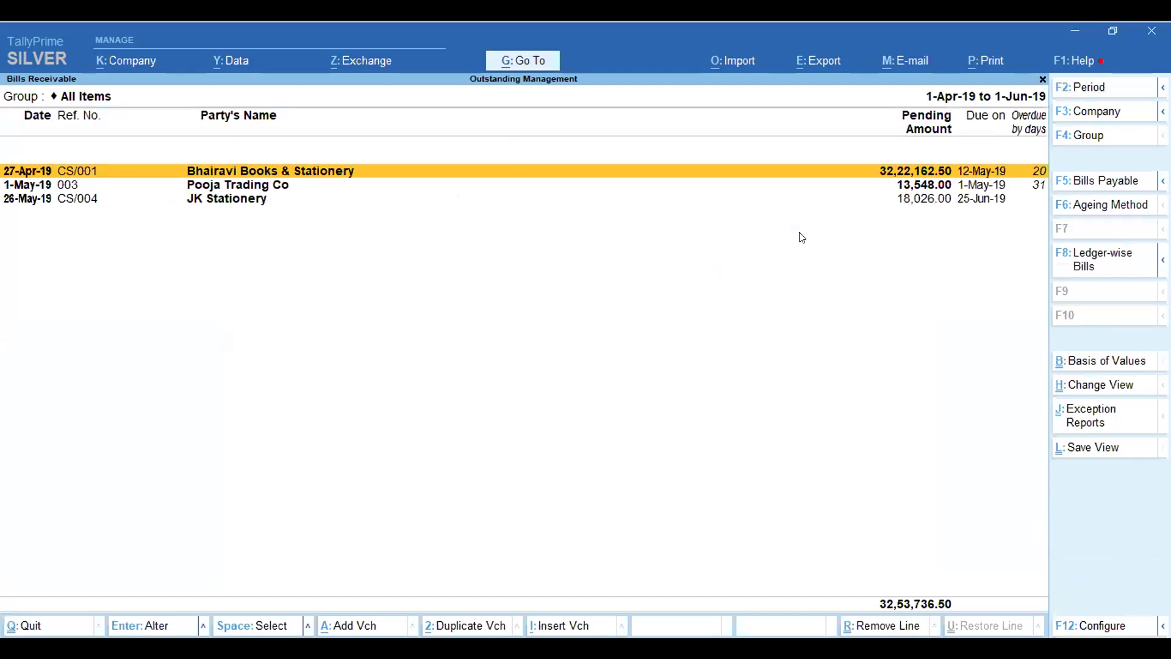
pyautogui.press('Down')
pyautogui.press('Down')
pyautogui.hotkey('shift', 'Return')
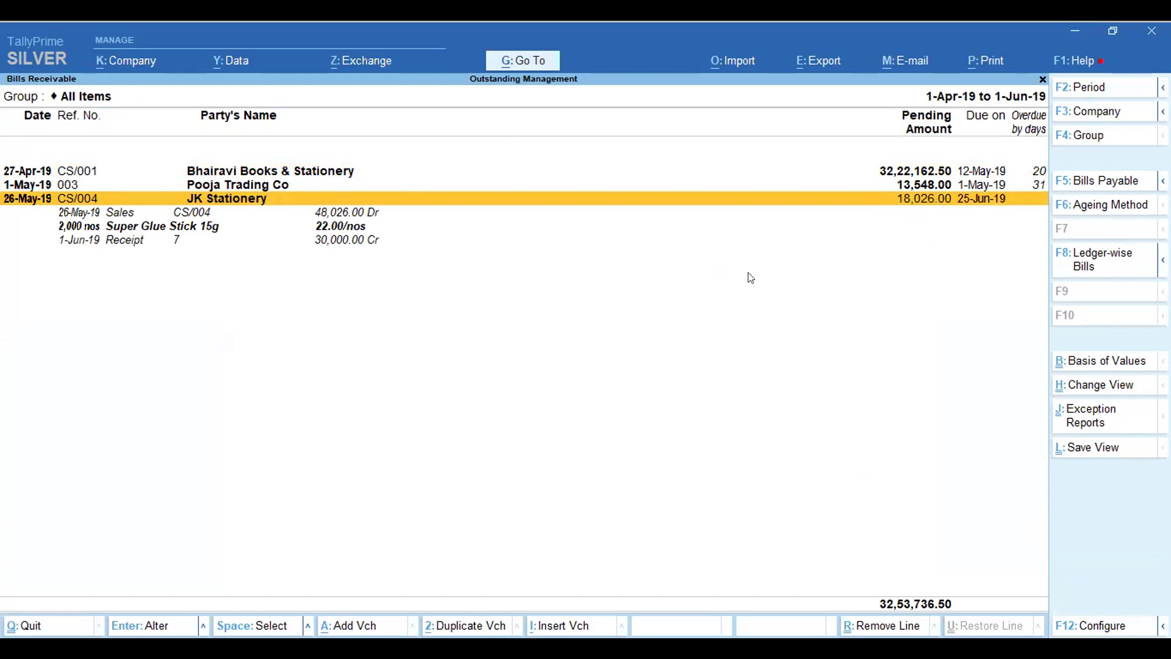
pyautogui.press('Escape')
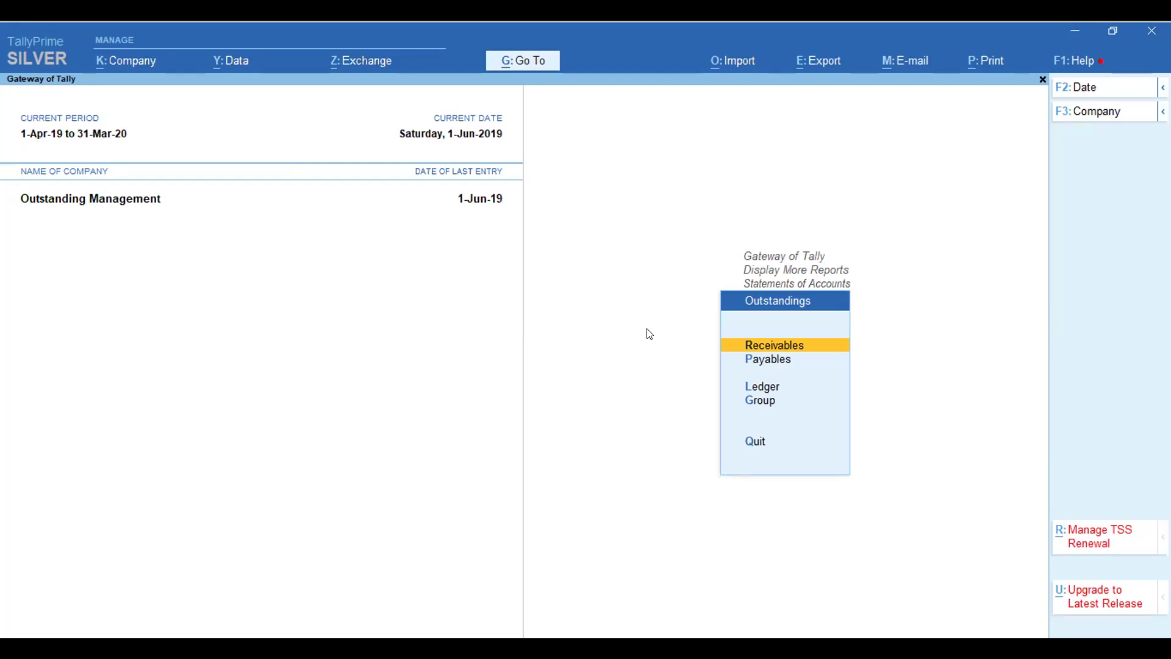
pyautogui.press('Escape')
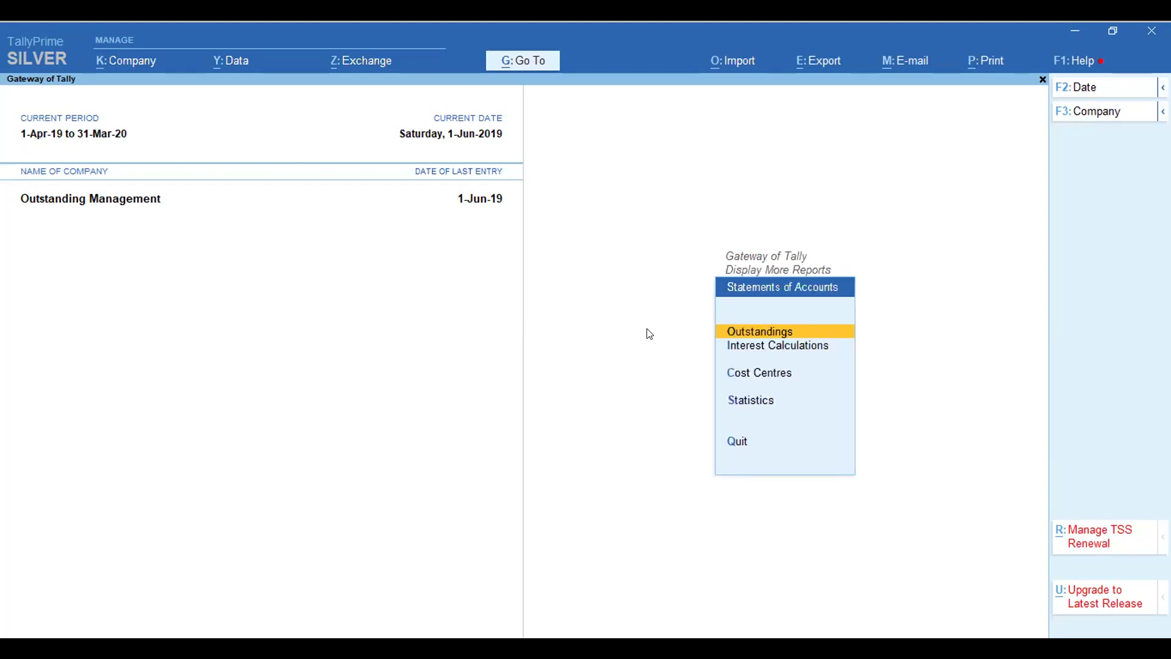
pyautogui.press('Escape')
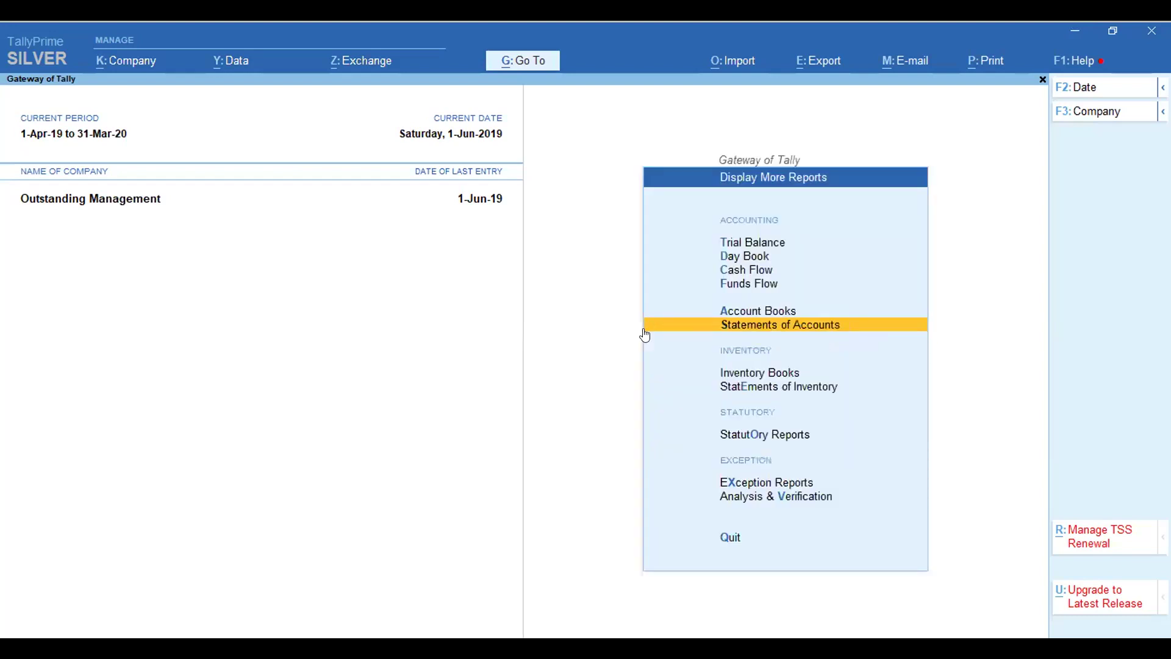